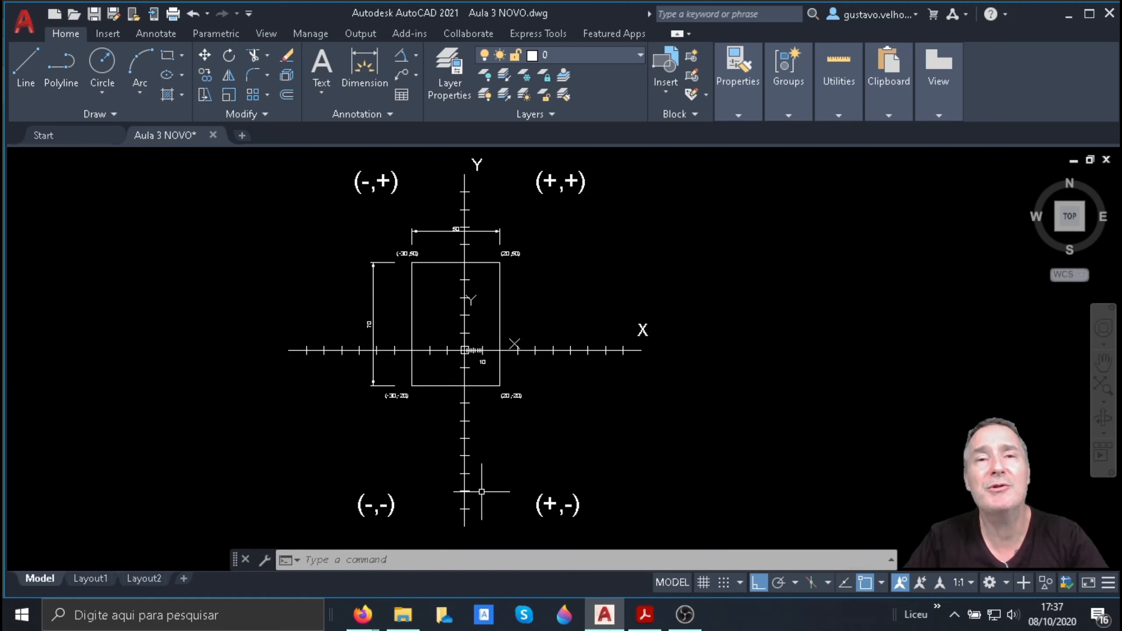
Step: Examine the dimensioned rectangle on the X and Y axes, checking its corner coordinates and its width and height
scroll(436, 275, up, 2)
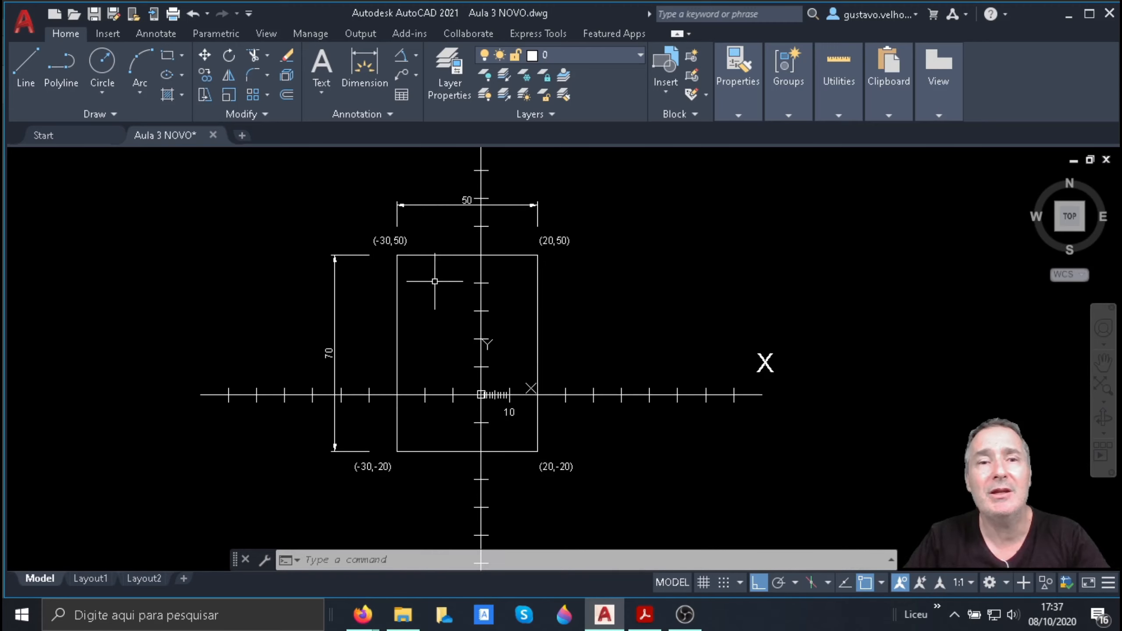
scroll(434, 281, up, 2)
scroll(435, 271, down, 2)
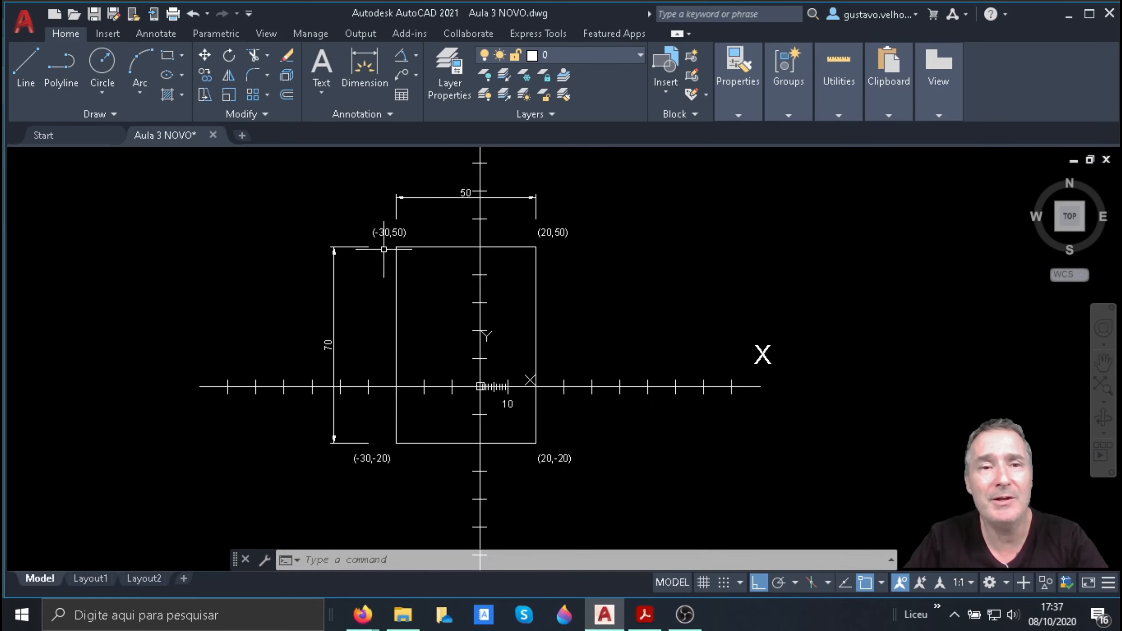
scroll(385, 239, up, 2)
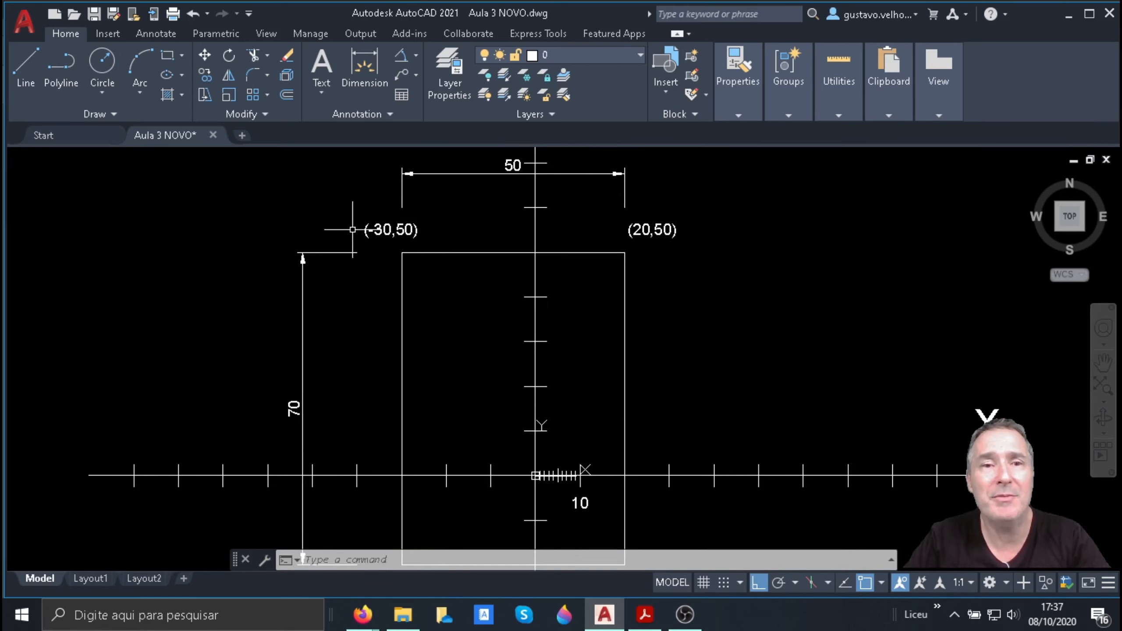
scroll(387, 230, down, 2)
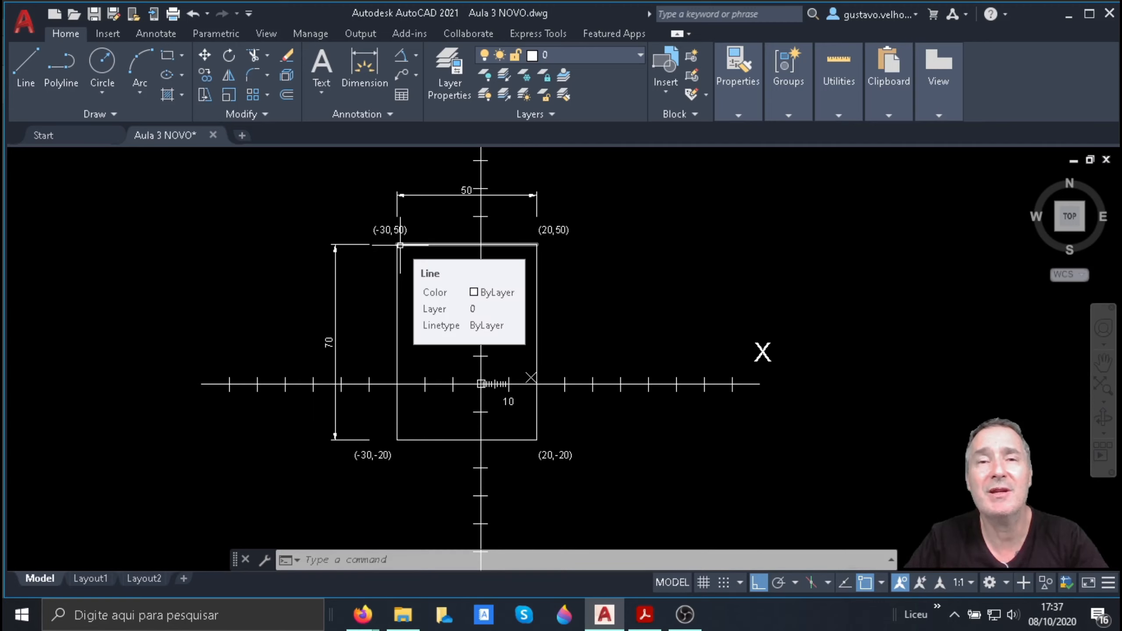
scroll(565, 226, up, 4)
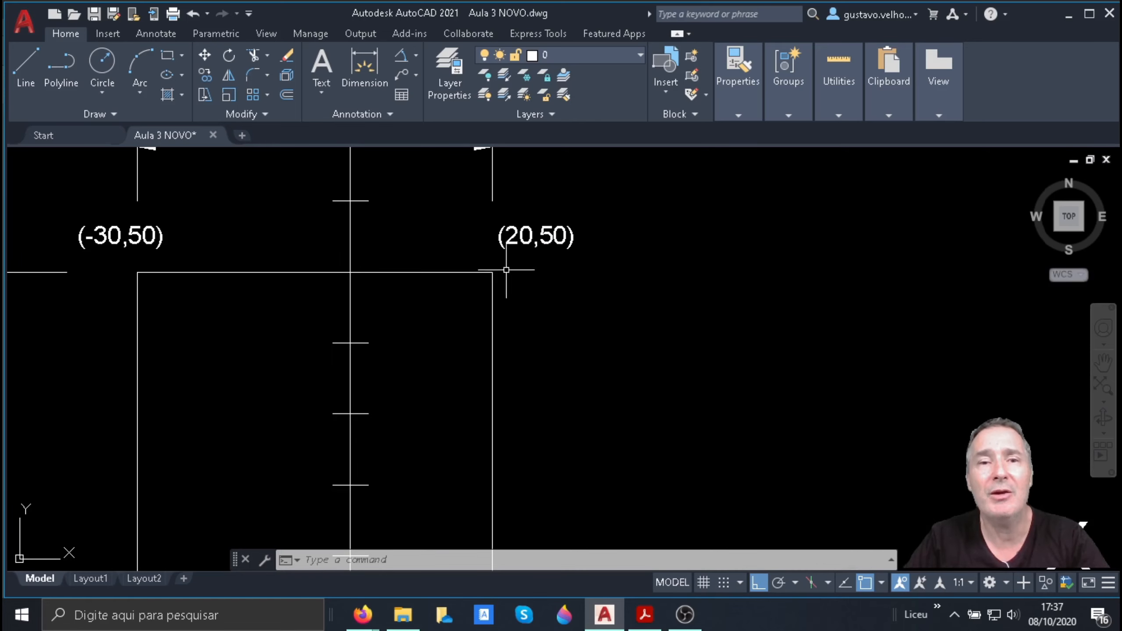
scroll(492, 274, down, 2)
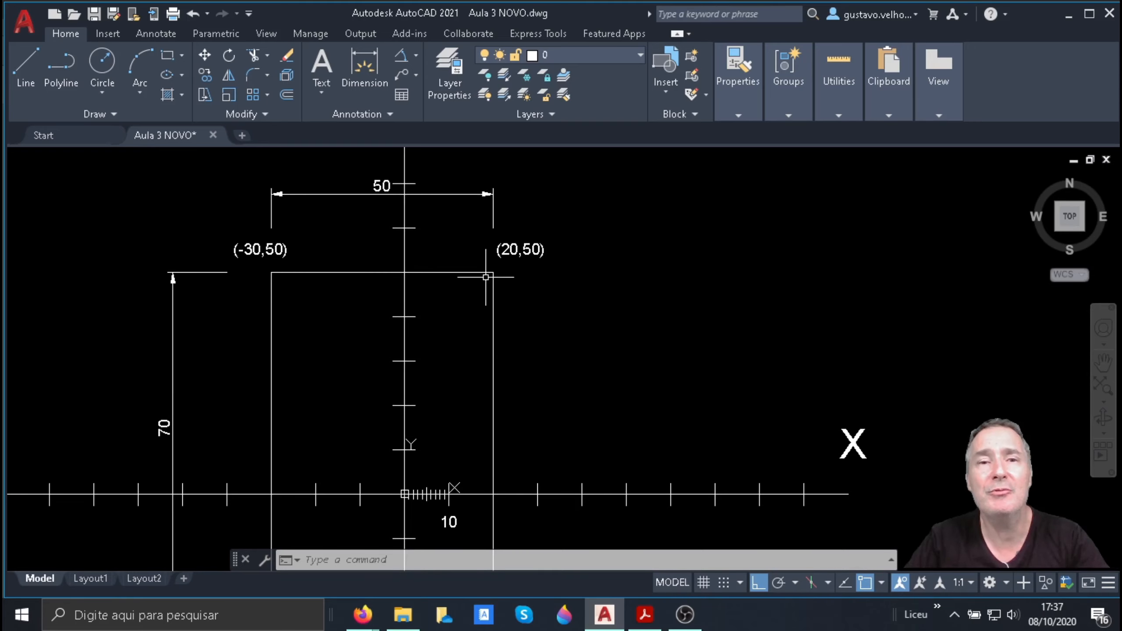
scroll(486, 277, down, 3)
scroll(407, 407, up, 5)
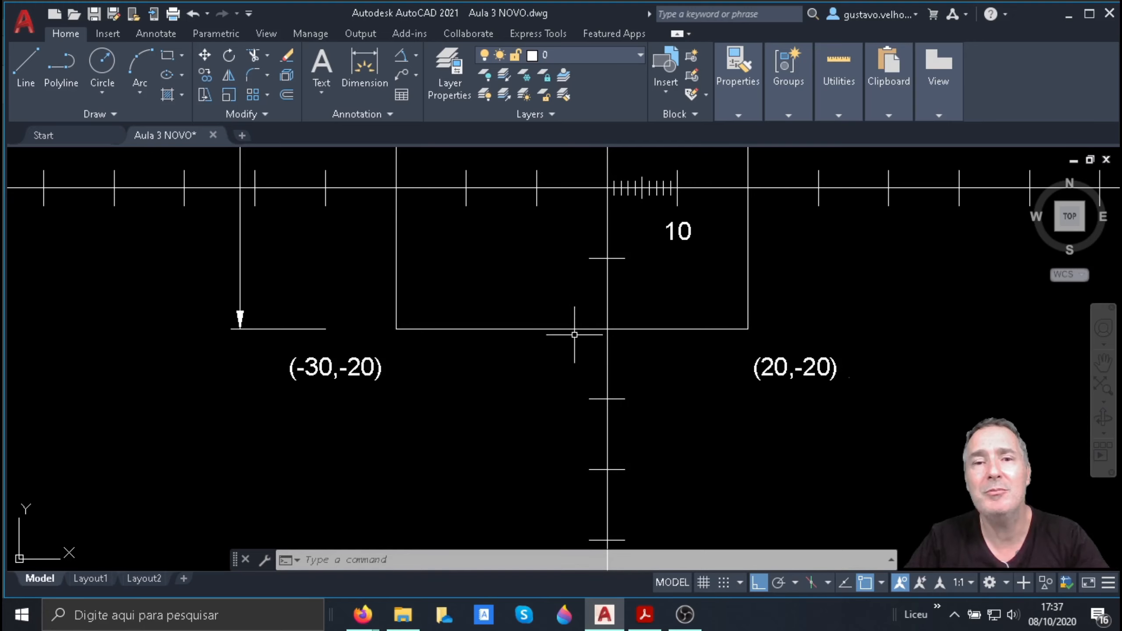
scroll(459, 534, down, 2)
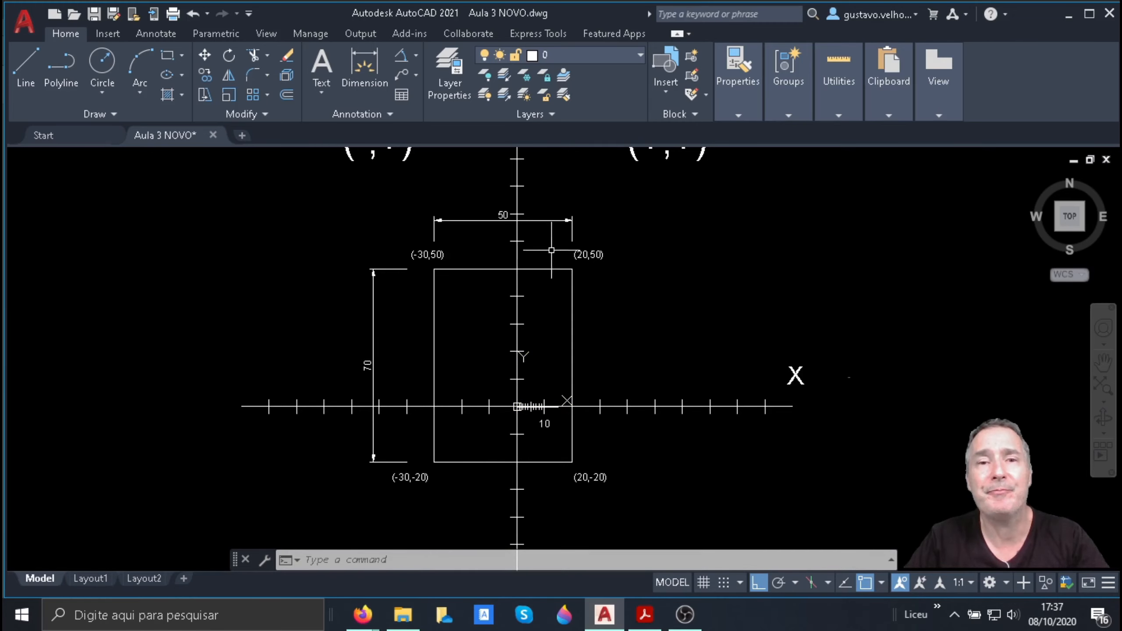
scroll(530, 241, up, 4)
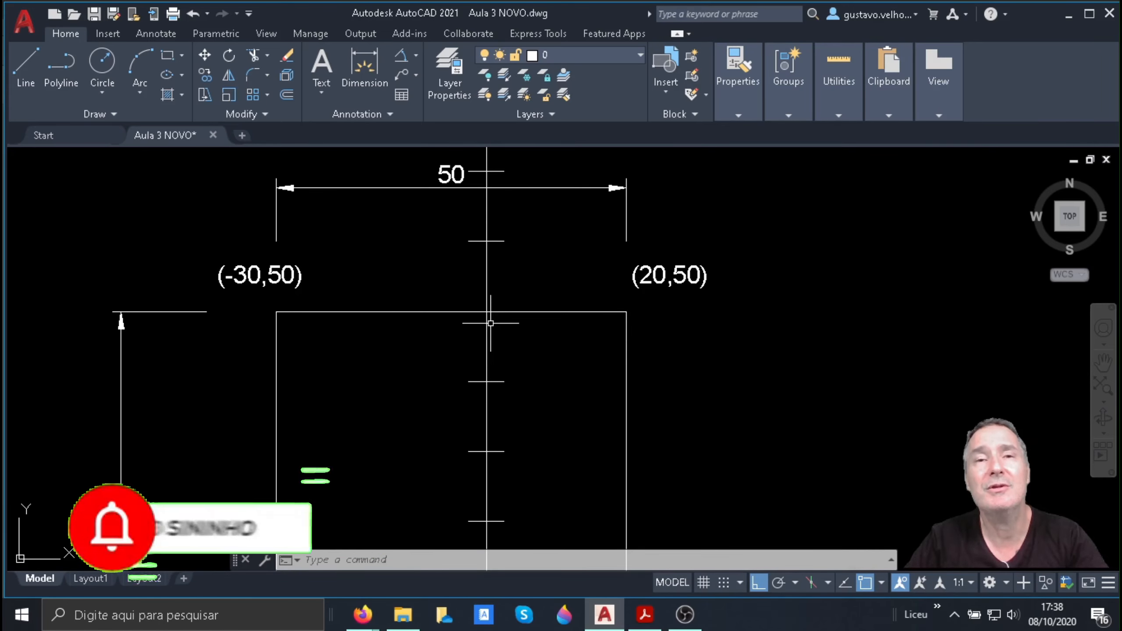
scroll(509, 312, down, 3)
scroll(431, 371, up, 1)
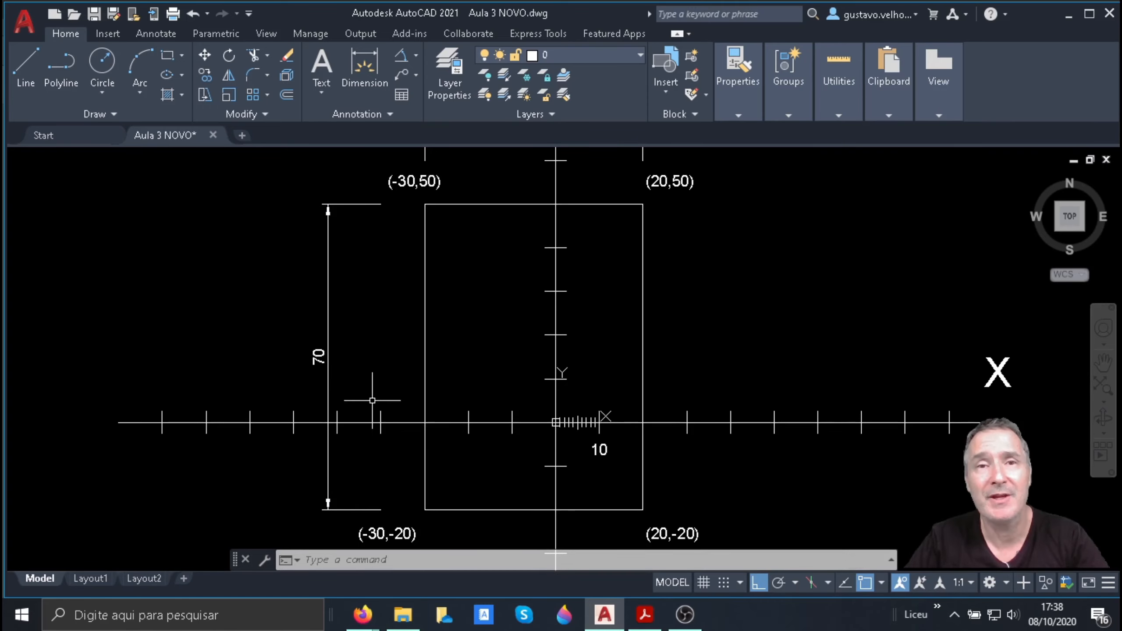
scroll(372, 401, down, 2)
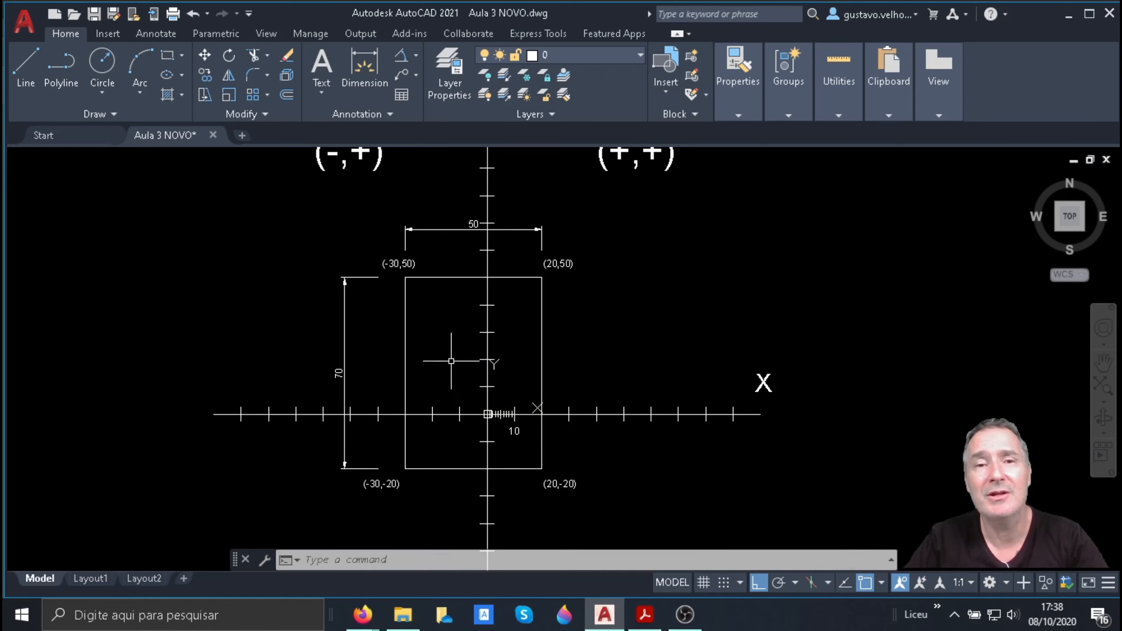
Step: At the COORDENADAS RELATIVAS exercise, turn off Ortho mode, object snap and the display of annotation objects
middle_drag(534, 454, 467, 250)
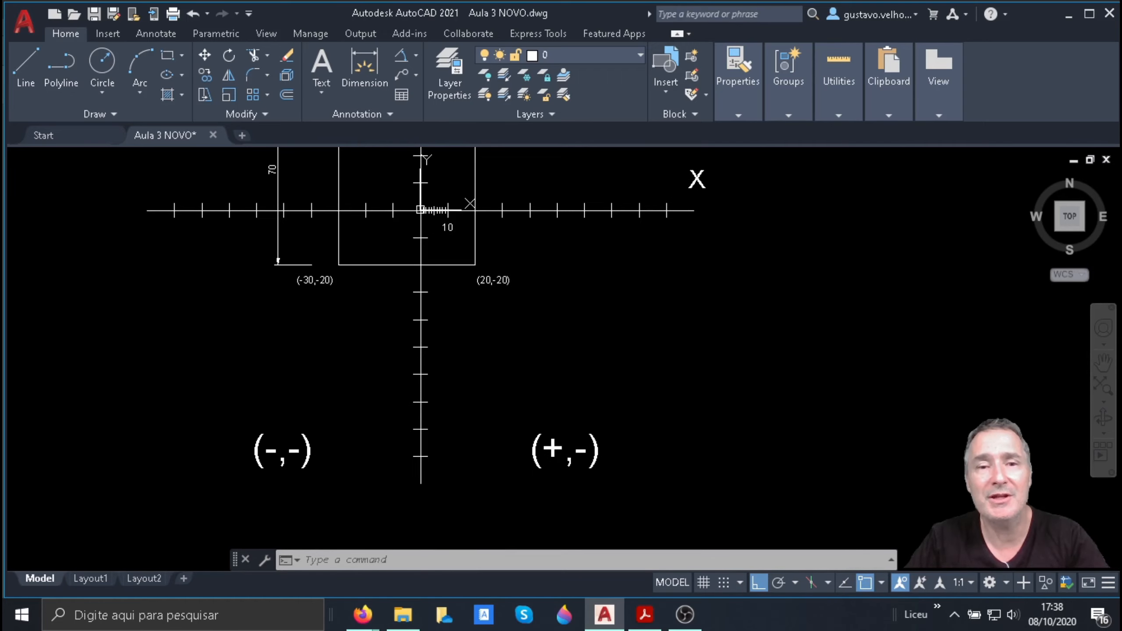
middle_drag(467, 399, 459, 178)
middle_drag(451, 344, 453, 239)
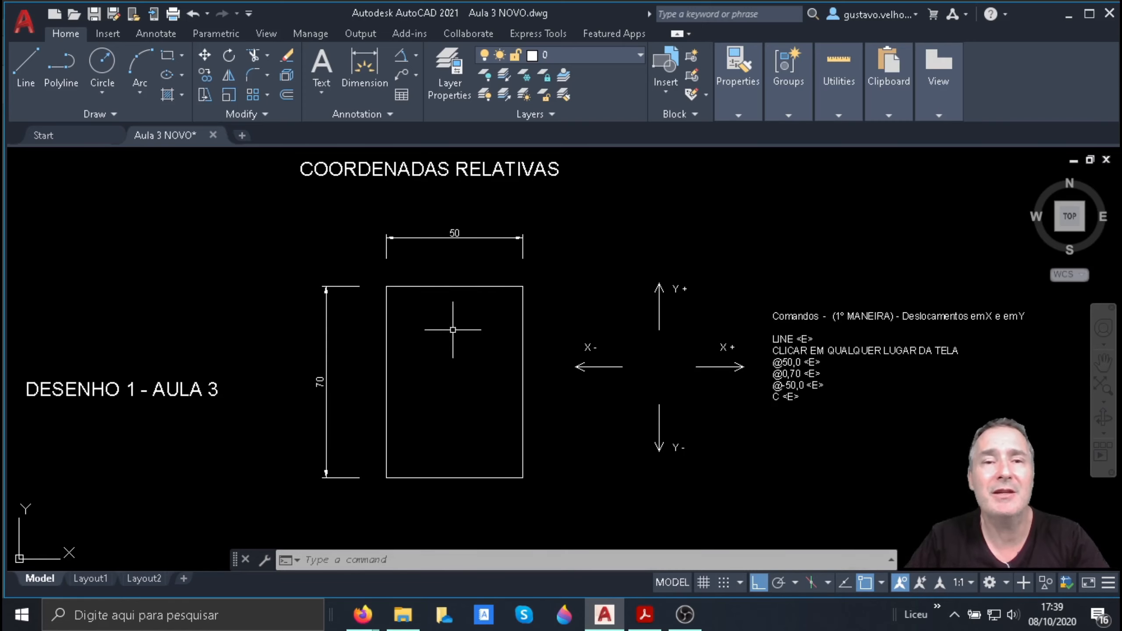
middle_drag(453, 330, 214, 337)
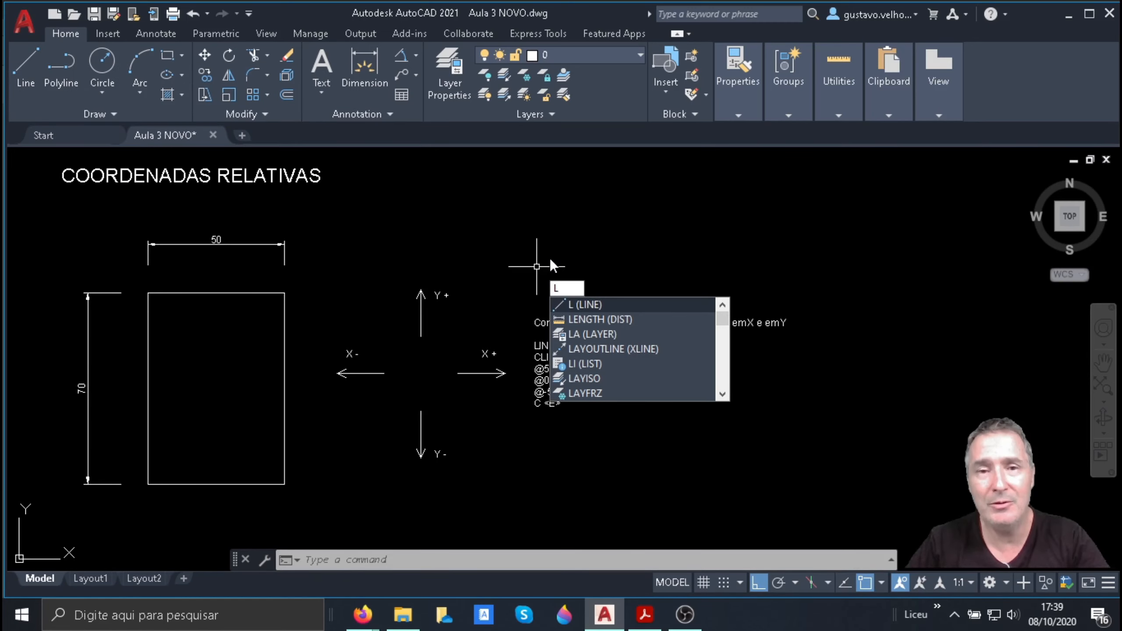
key(Return)
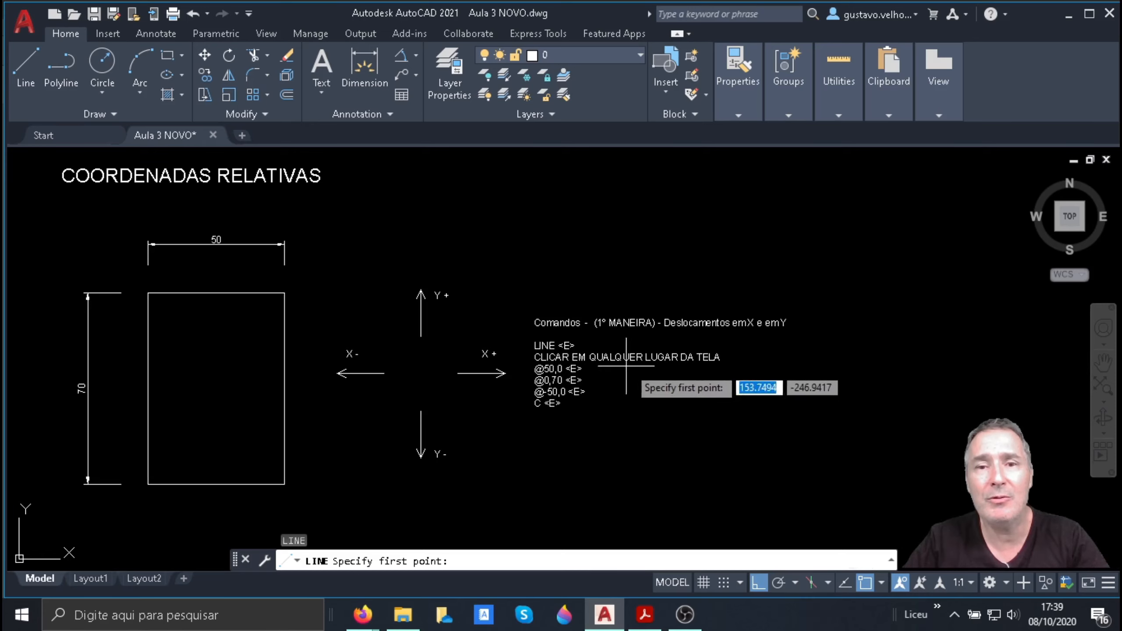
click(847, 479)
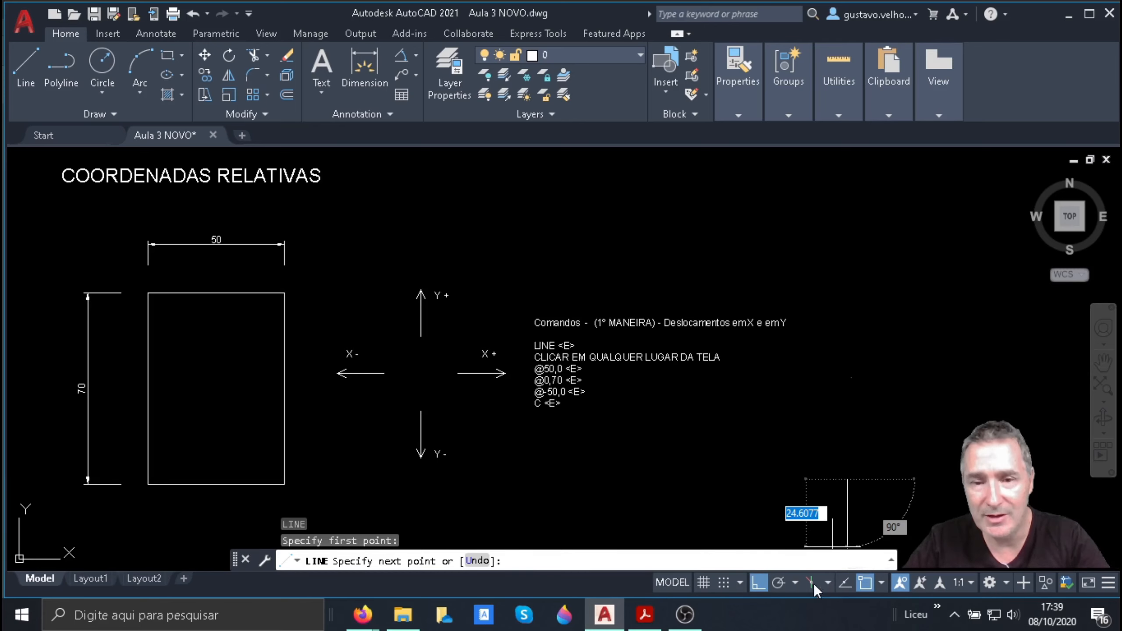
click(759, 582)
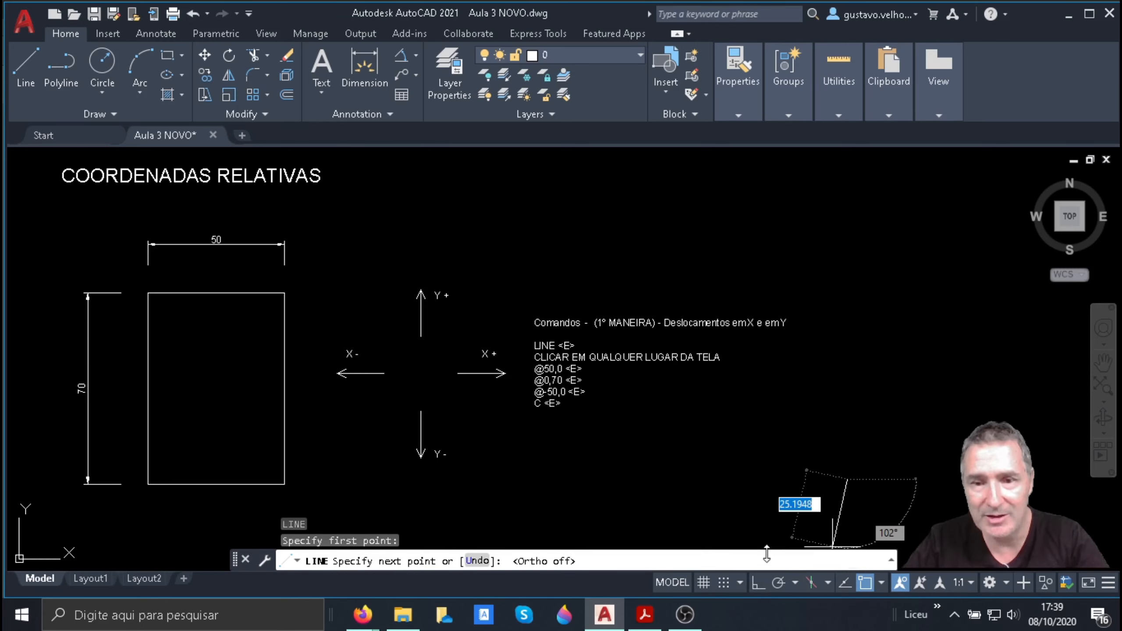
click(760, 583)
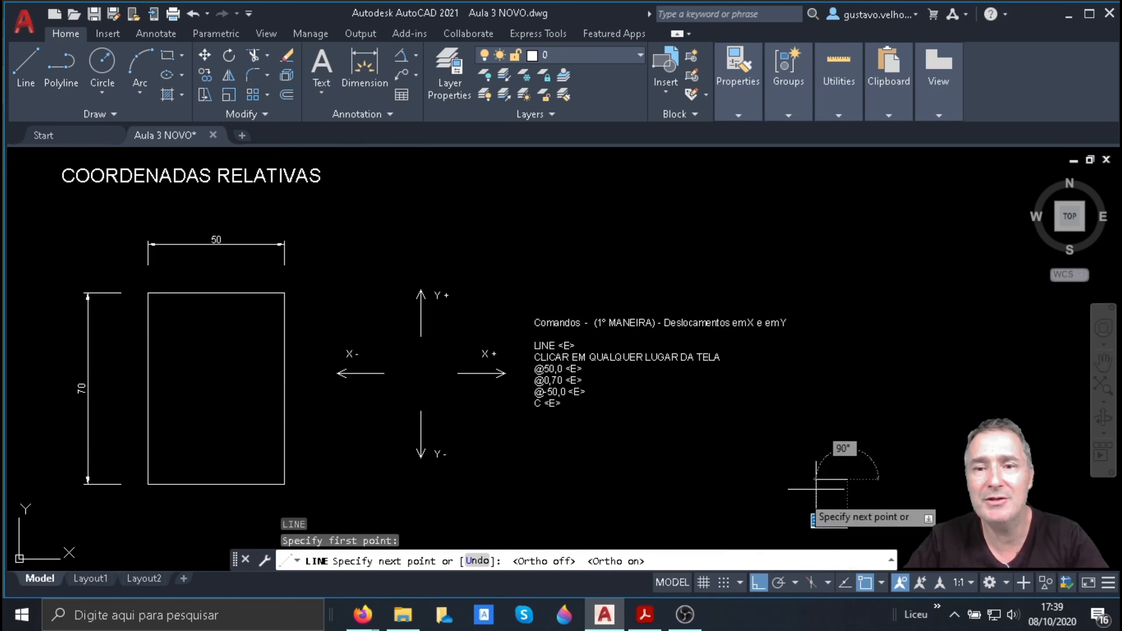
click(759, 582)
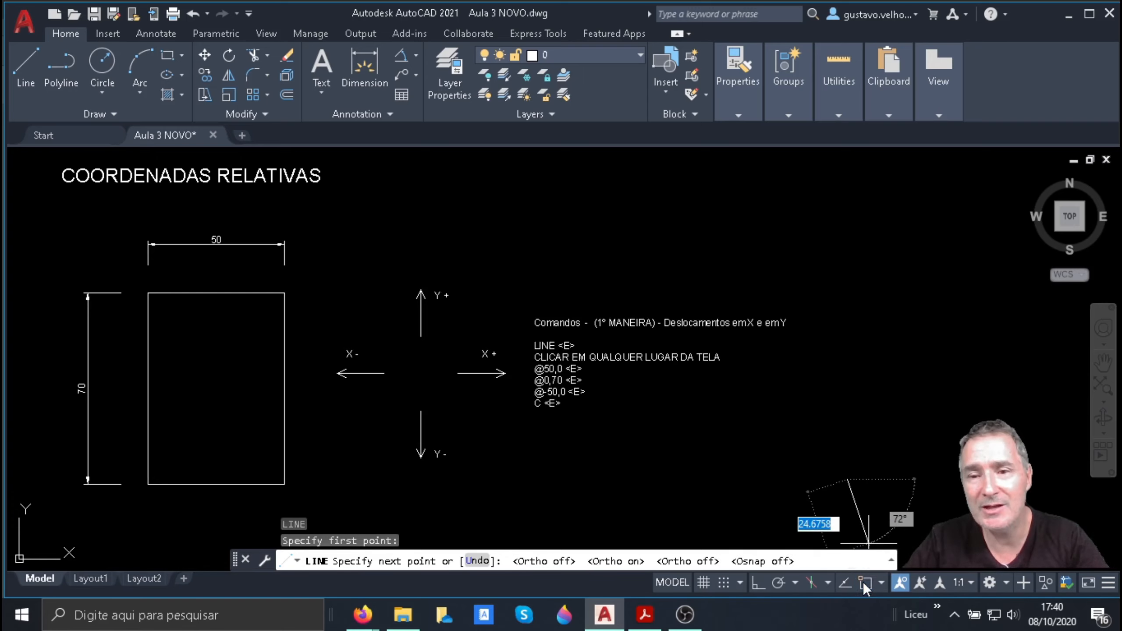
click(900, 582)
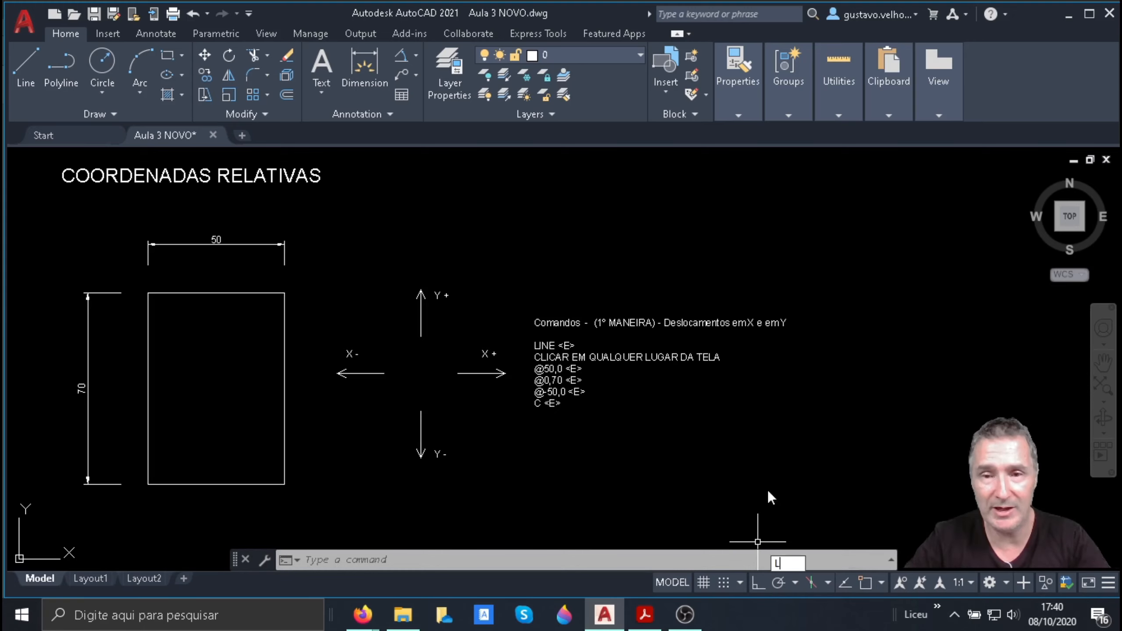
key(Return)
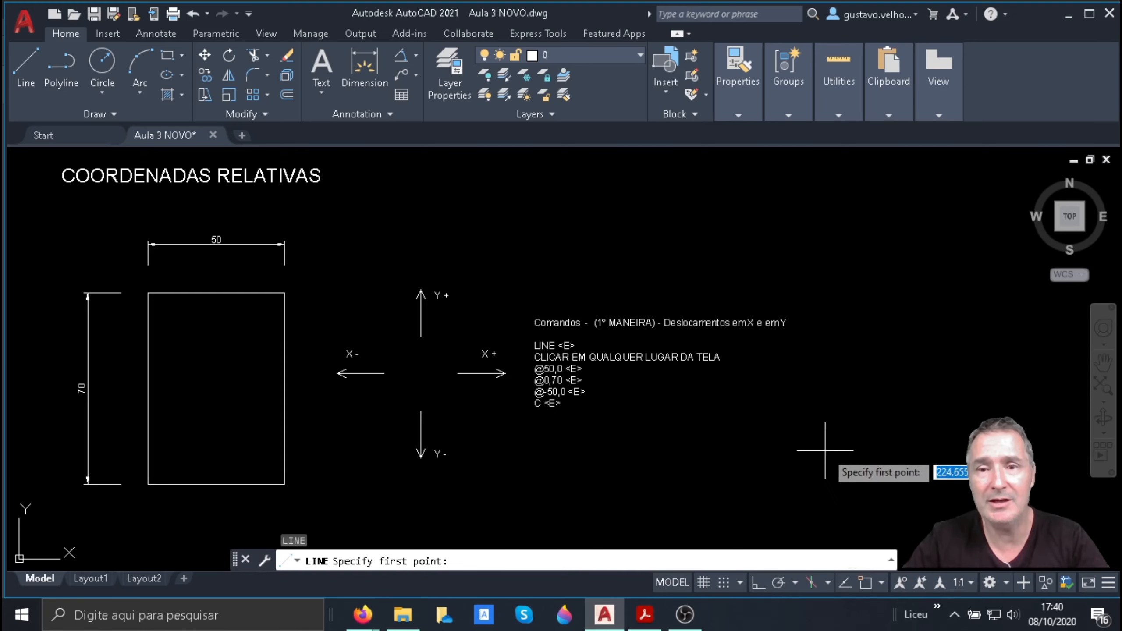
click(834, 482)
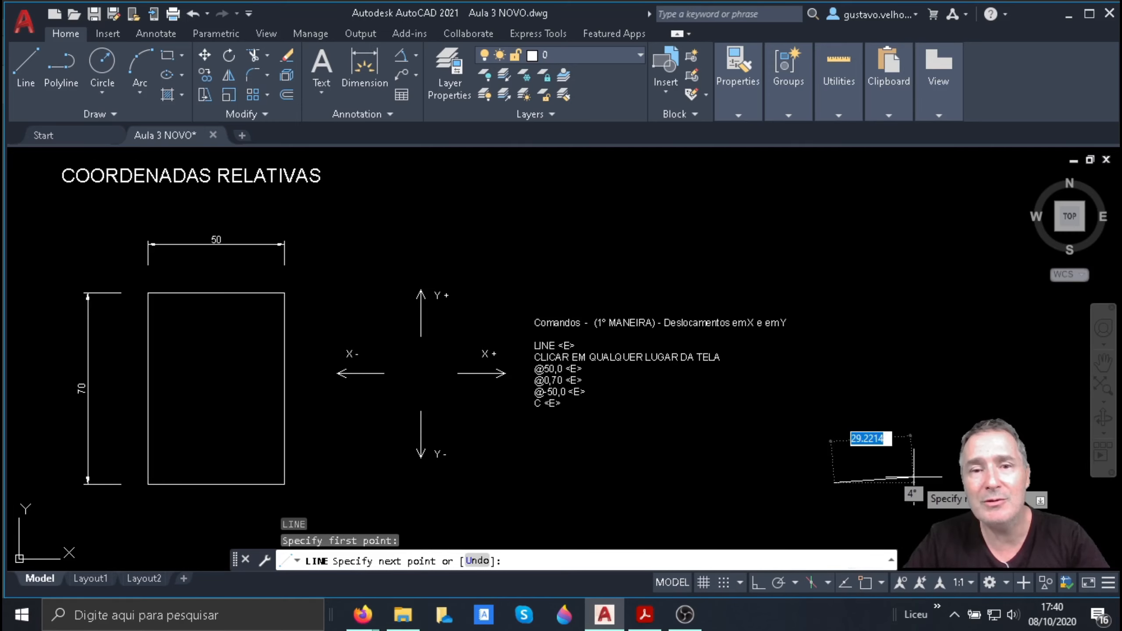
scroll(566, 380, up, 6)
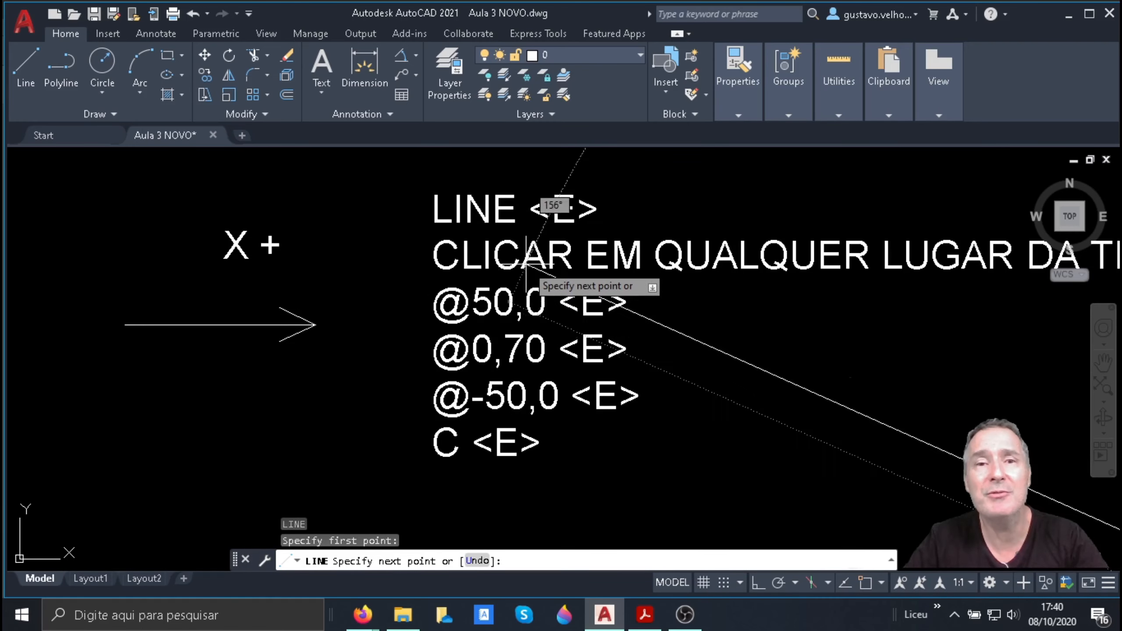
scroll(548, 300, down, 7)
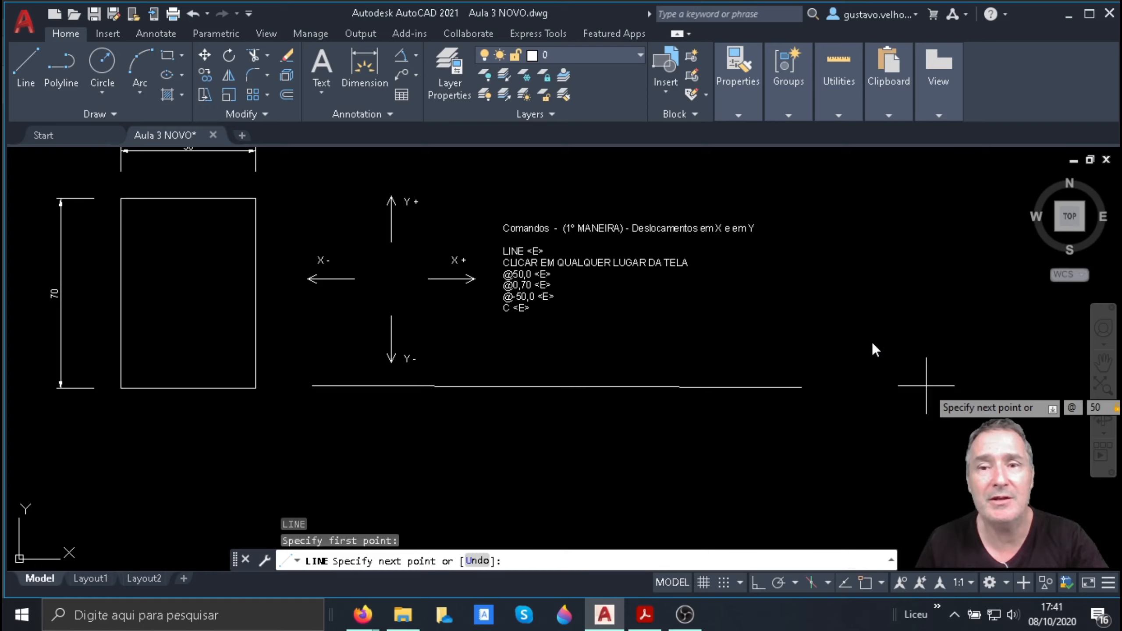
text(,0)
key(Return)
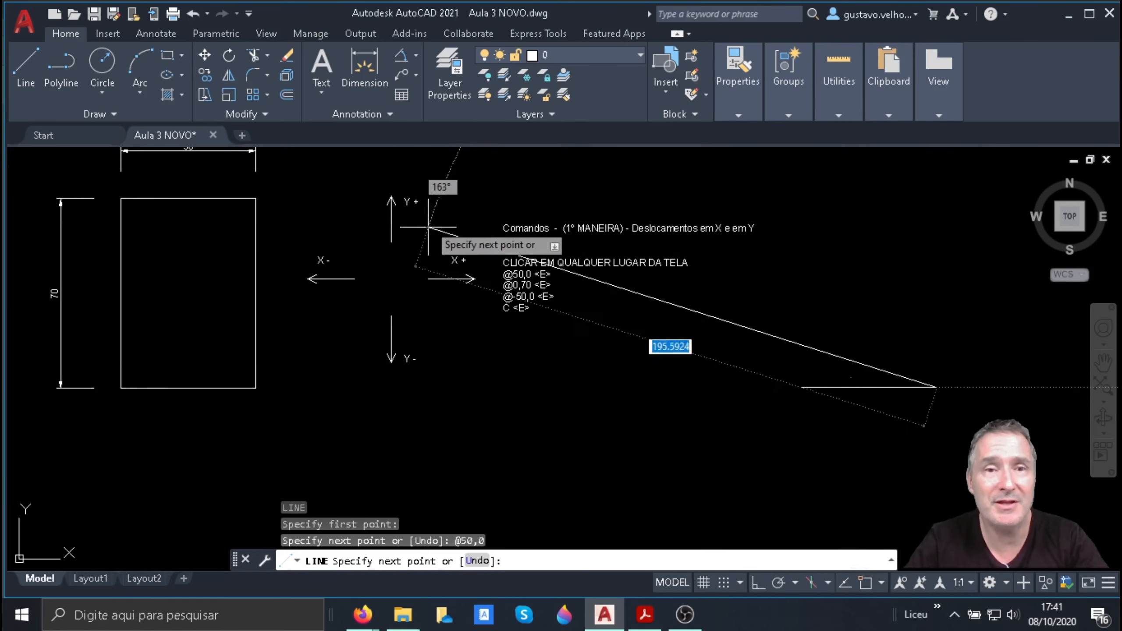
Step: Continue the line from the base's endpoint with relative coordinates @0,70 to form the rectangle's vertical side
scroll(392, 223, up, 2)
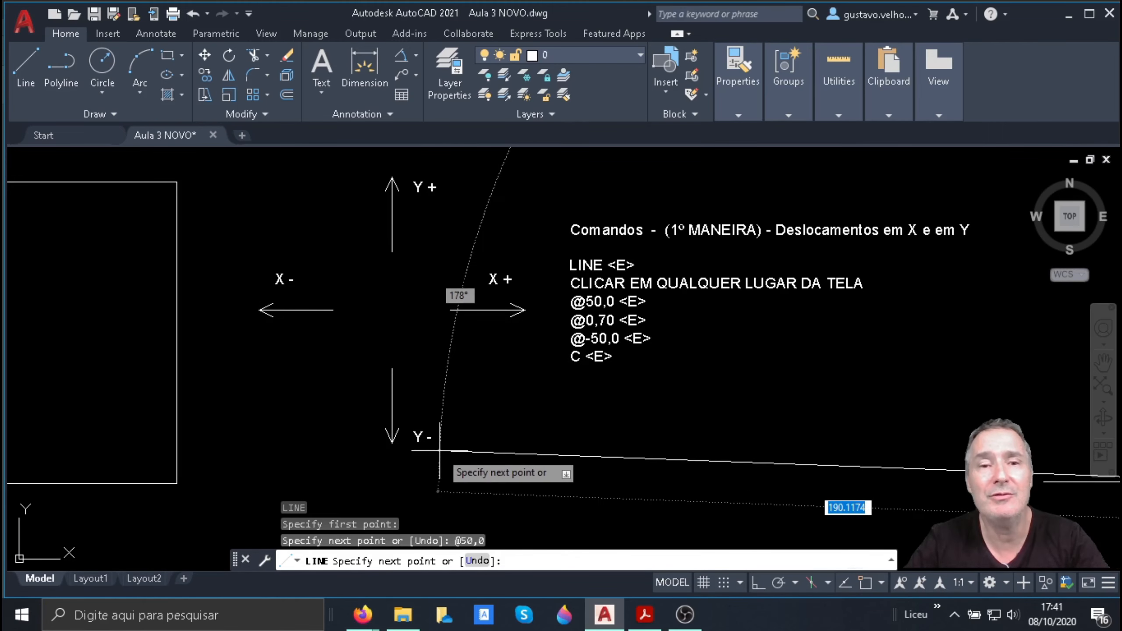
scroll(261, 265, down, 4)
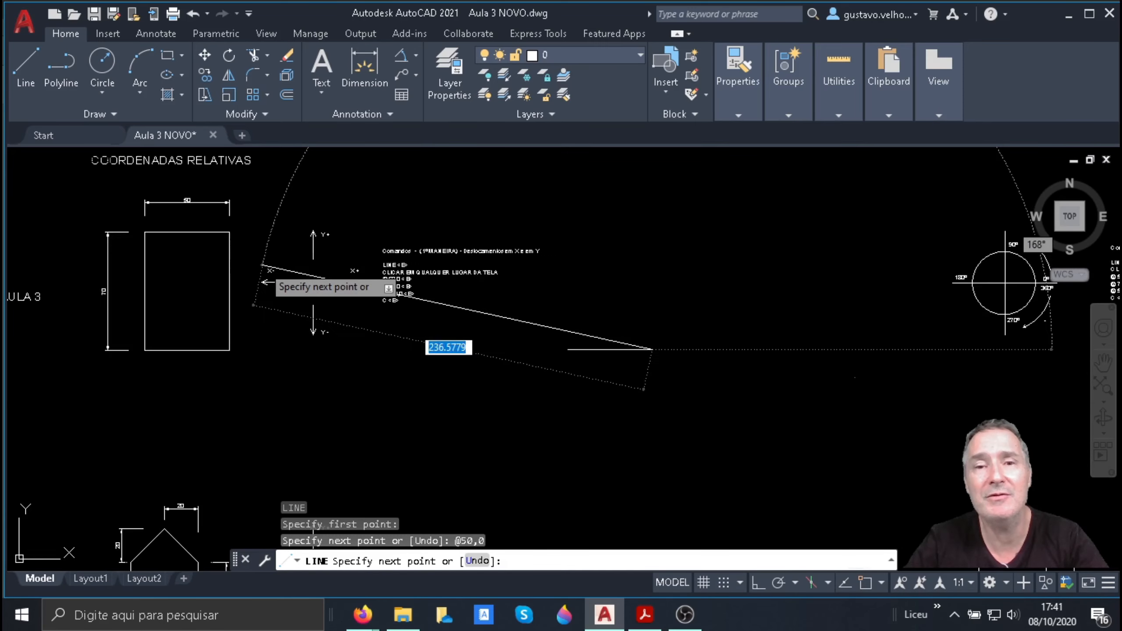
scroll(503, 305, up, 2)
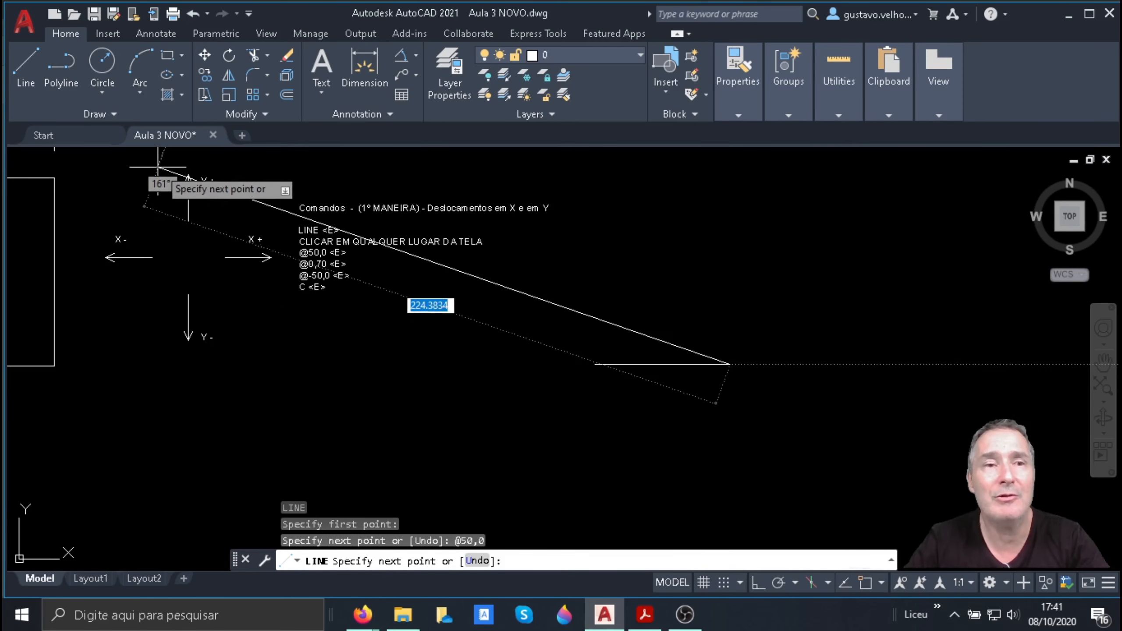
scroll(146, 186, up, 2)
scroll(142, 199, down, 2)
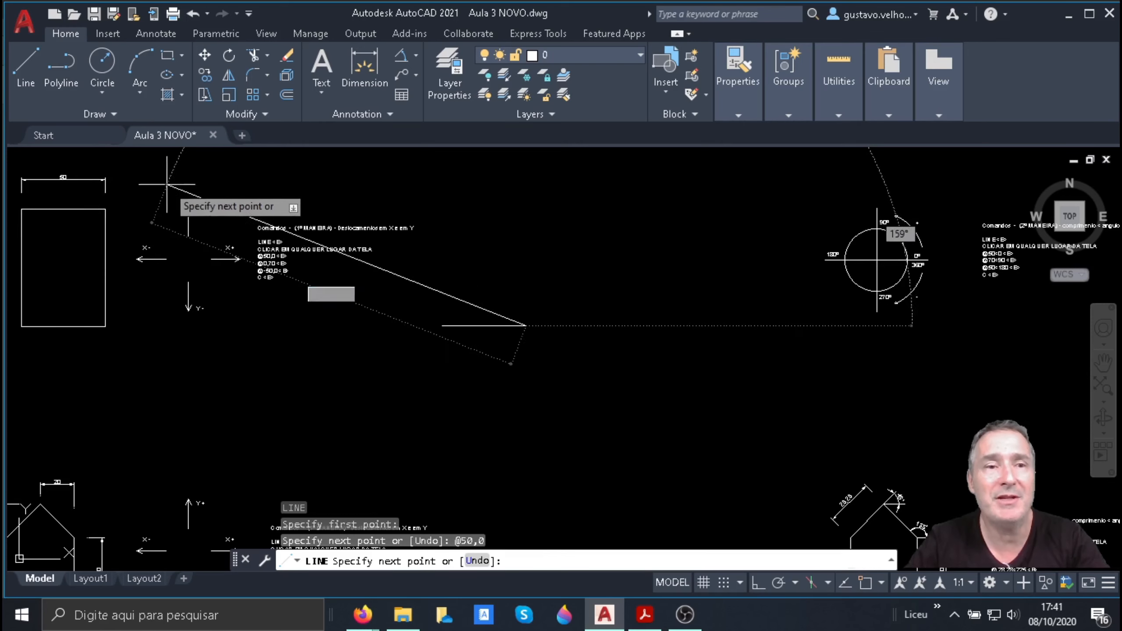
scroll(212, 207, up, 1)
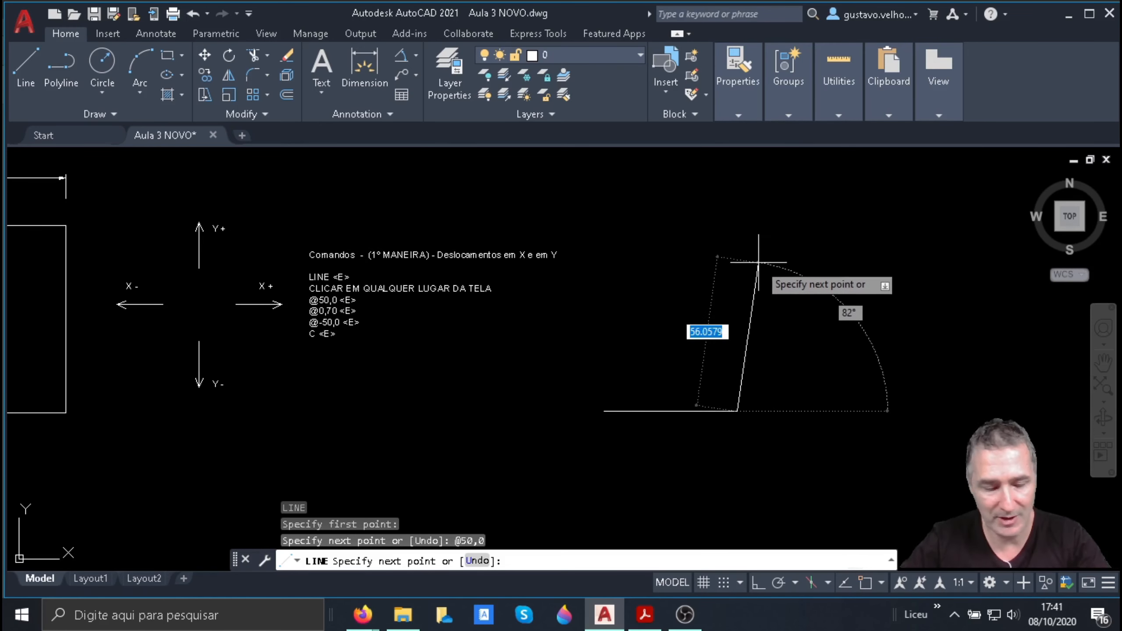
text(@)
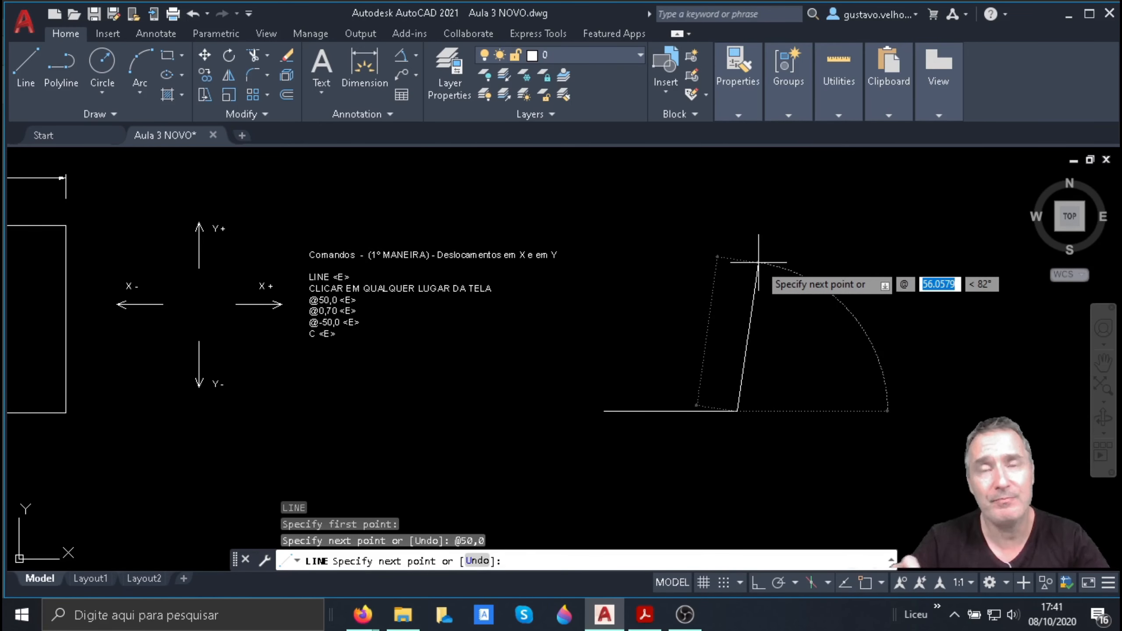
text(70)
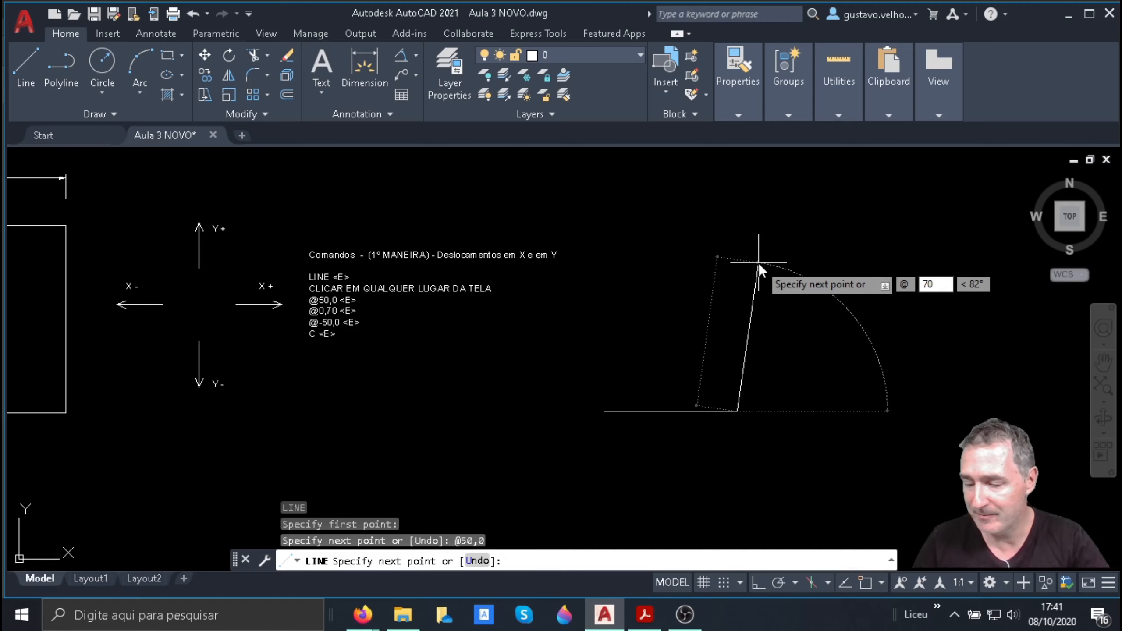
key(BackSpace)
key(BackSpace)
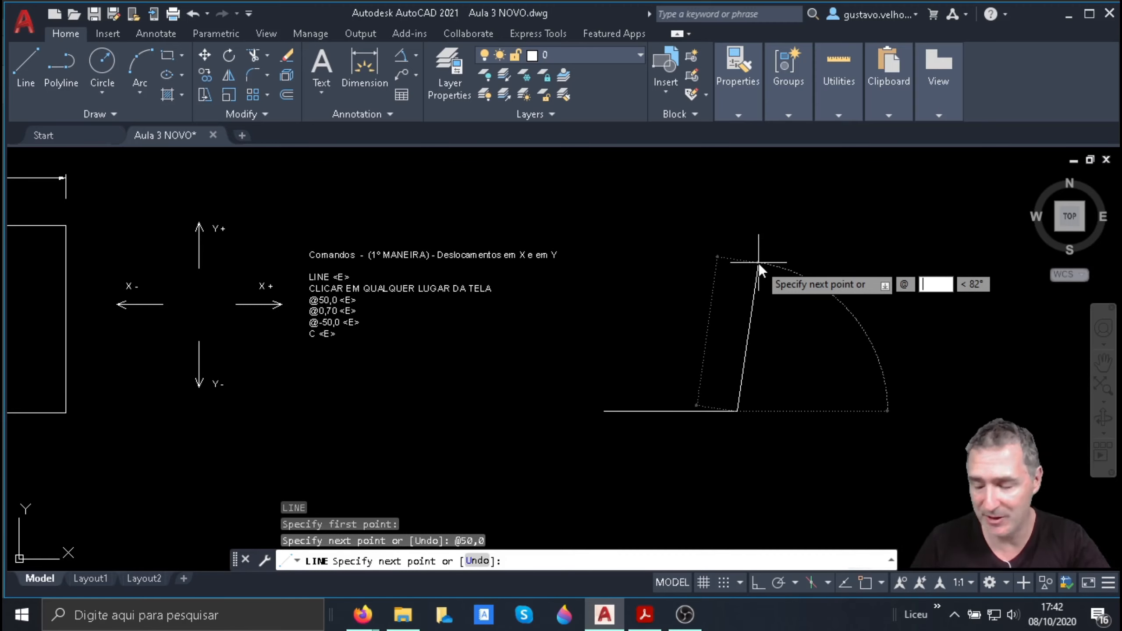
text(0,)
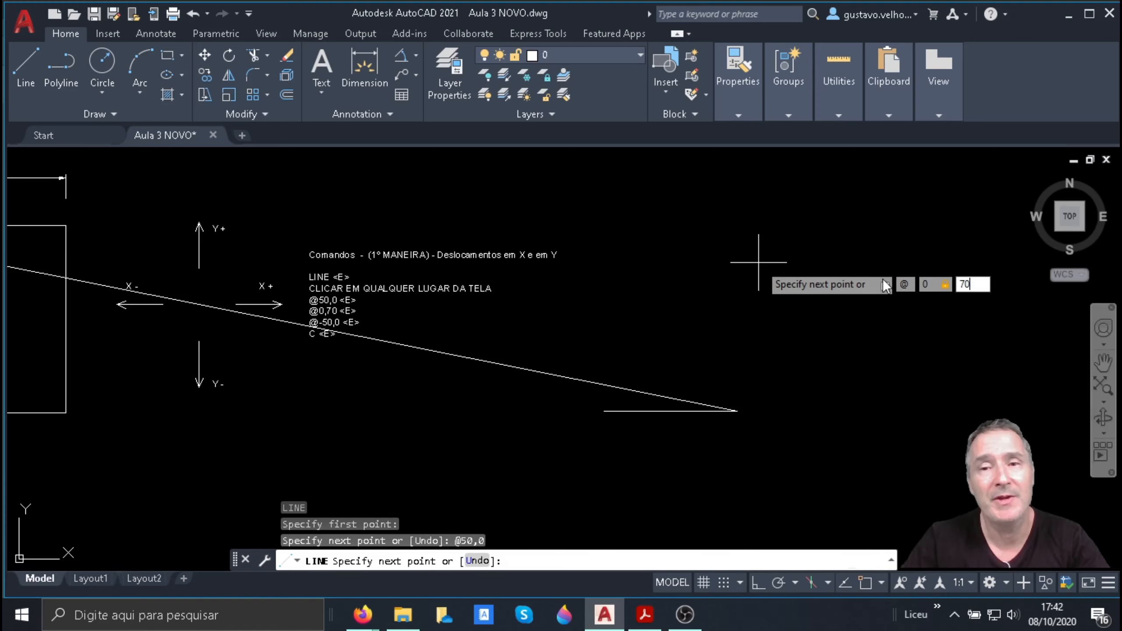
key(Return)
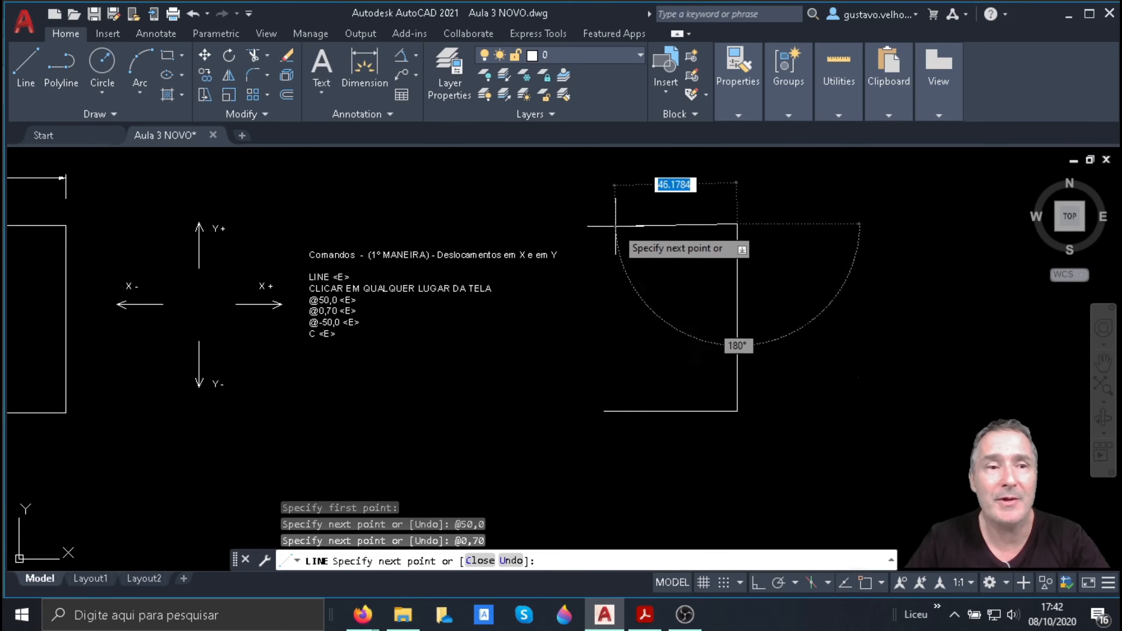
Step: Continue the line from the vertical side's upper endpoint with relative coordinates @-50,0 to form the rectangle's top side
scroll(724, 257, down, 2)
scroll(263, 186, up, 4)
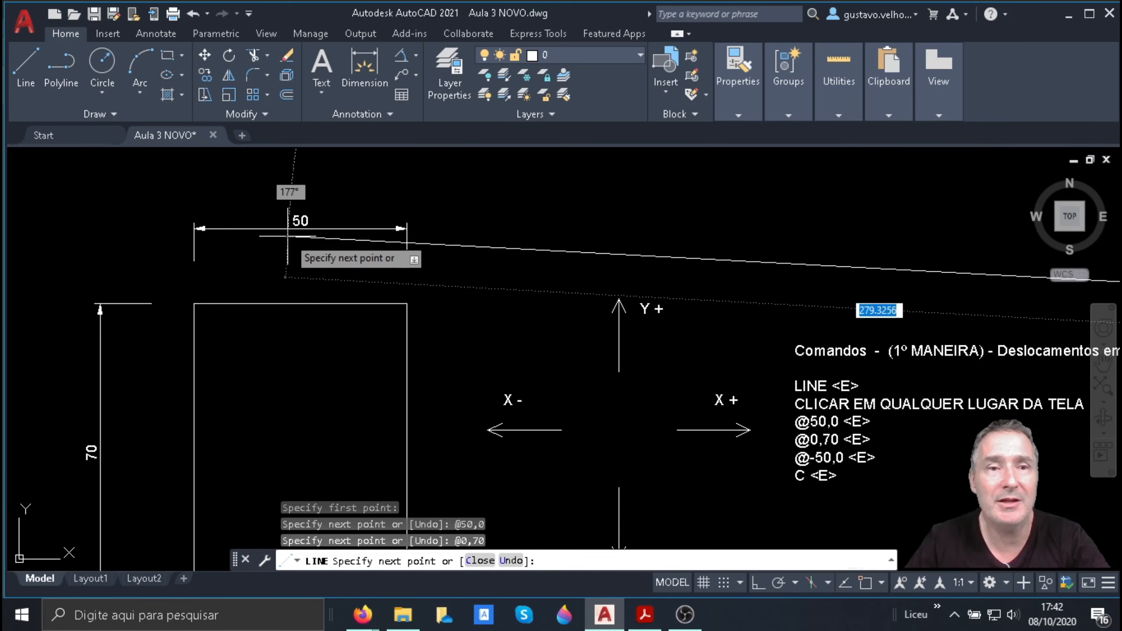
scroll(292, 183, down, 4)
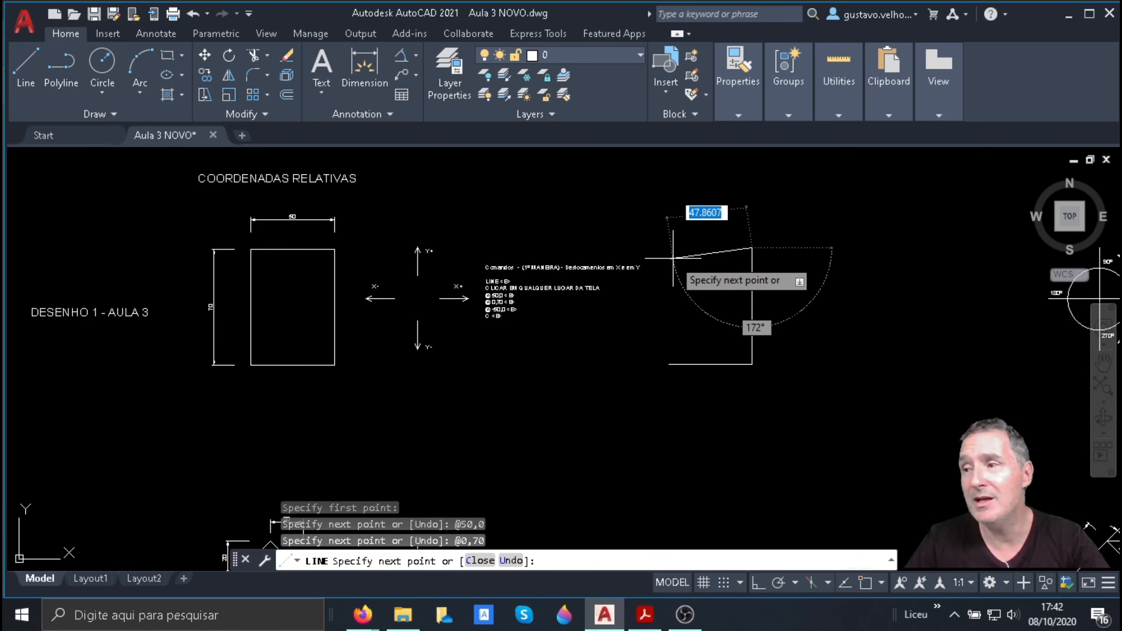
scroll(673, 258, up, 2)
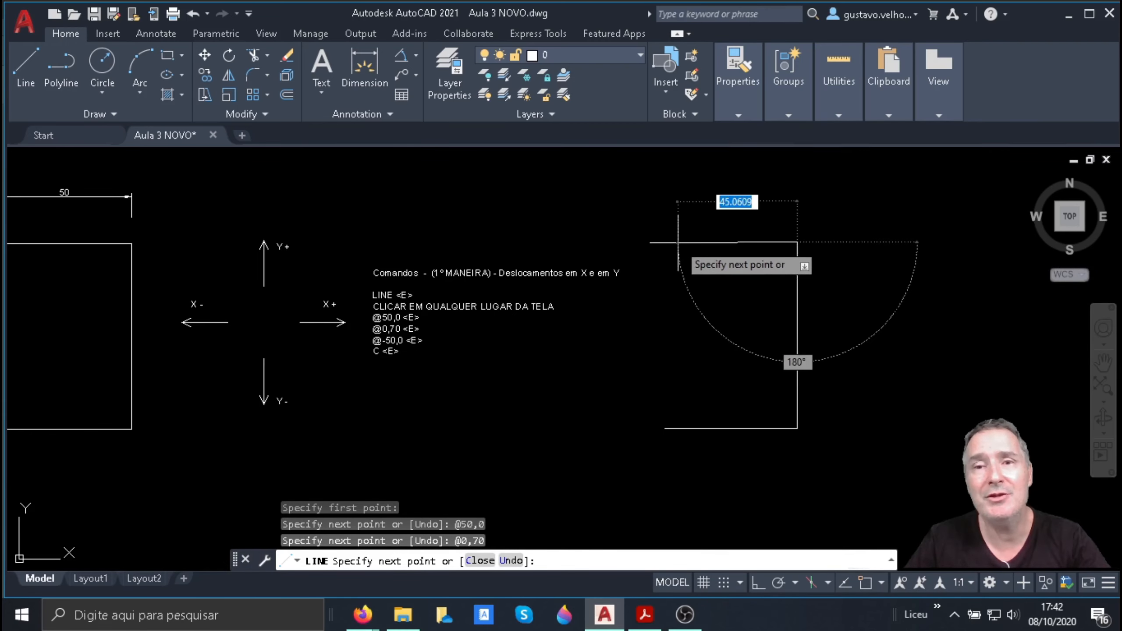
text(@)
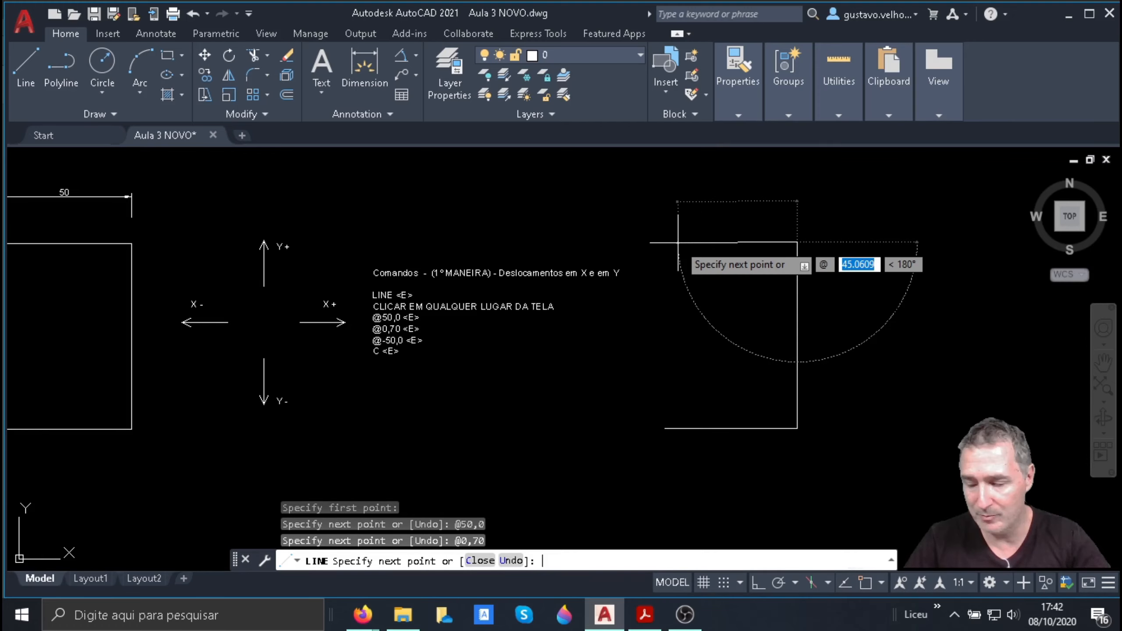
text(-50)
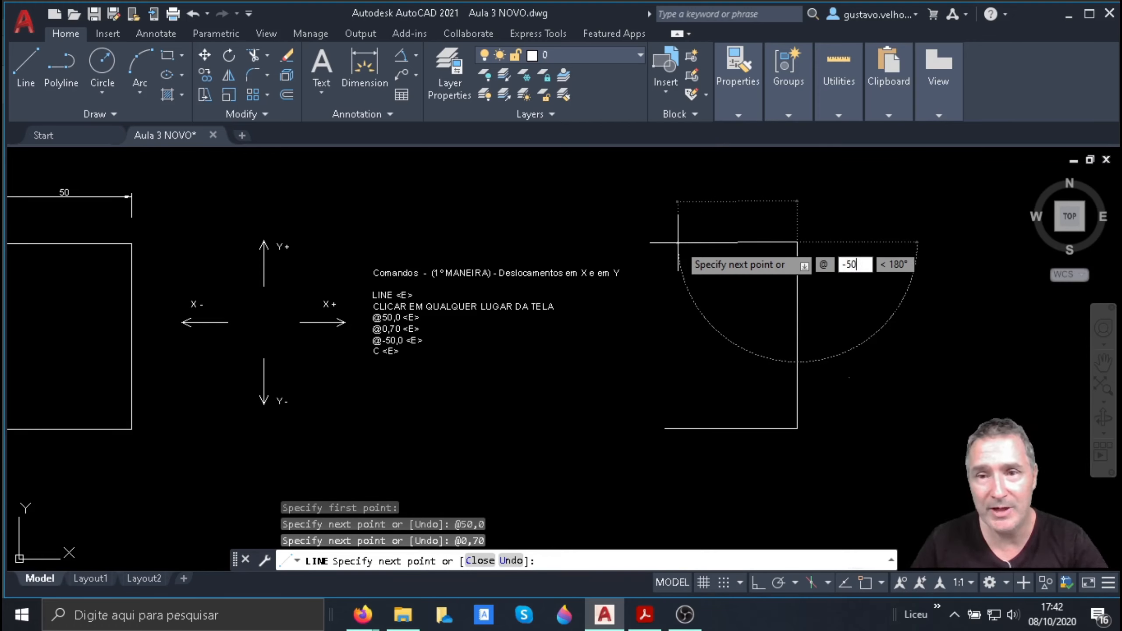
text(,0)
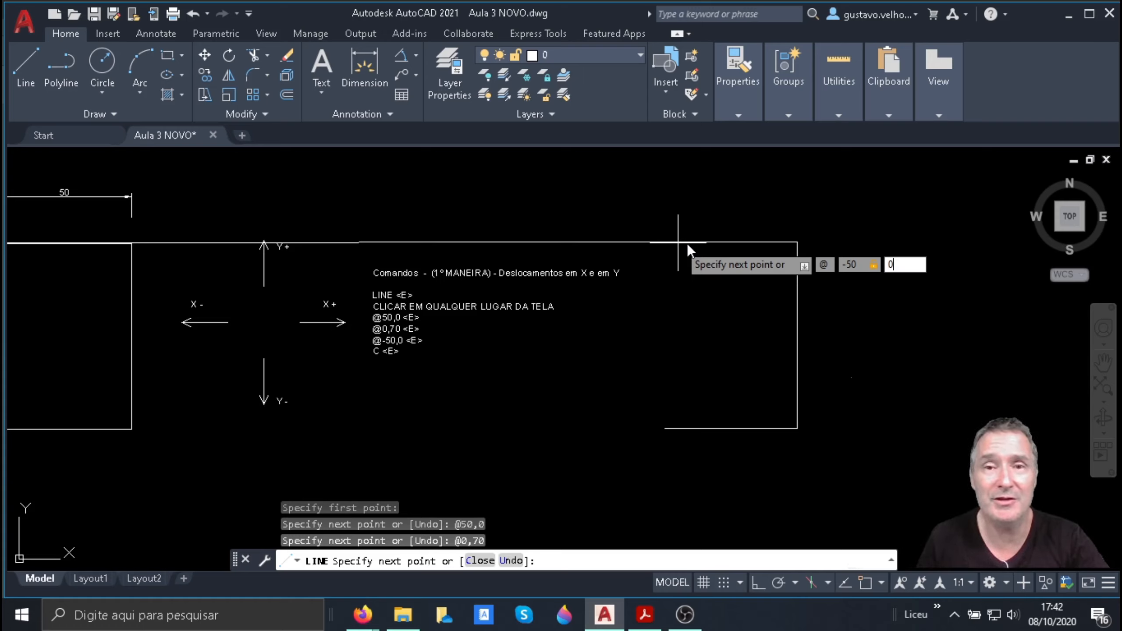
key(Return)
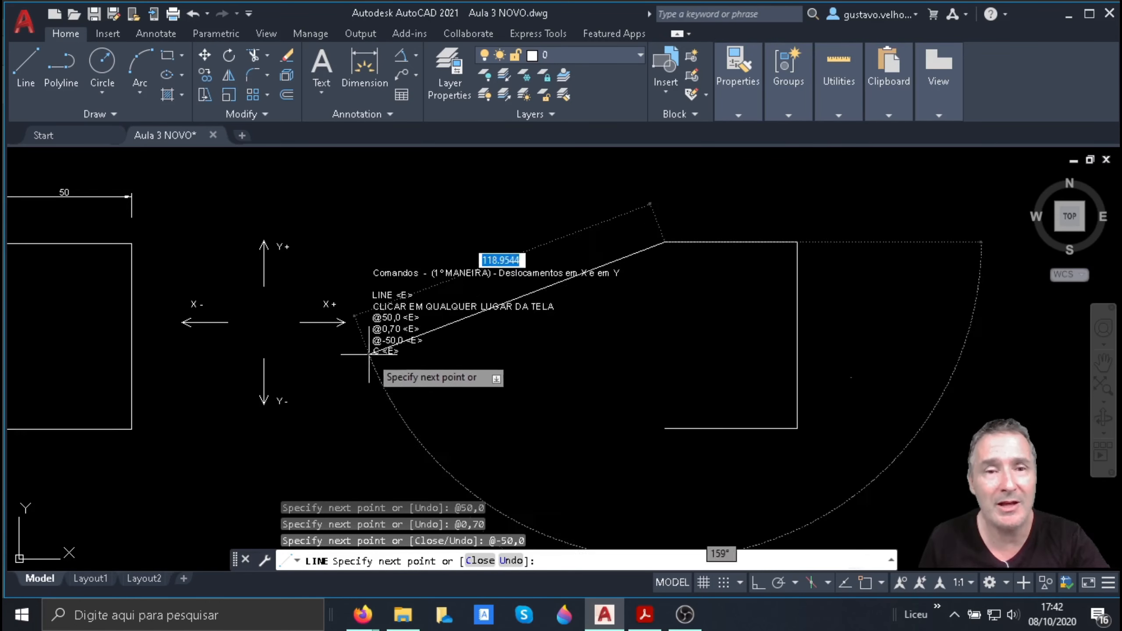
Step: Draw the rectangle's remaining vertical side with relative coordinates @0,-70 and end the Line command
scroll(369, 353, up, 2)
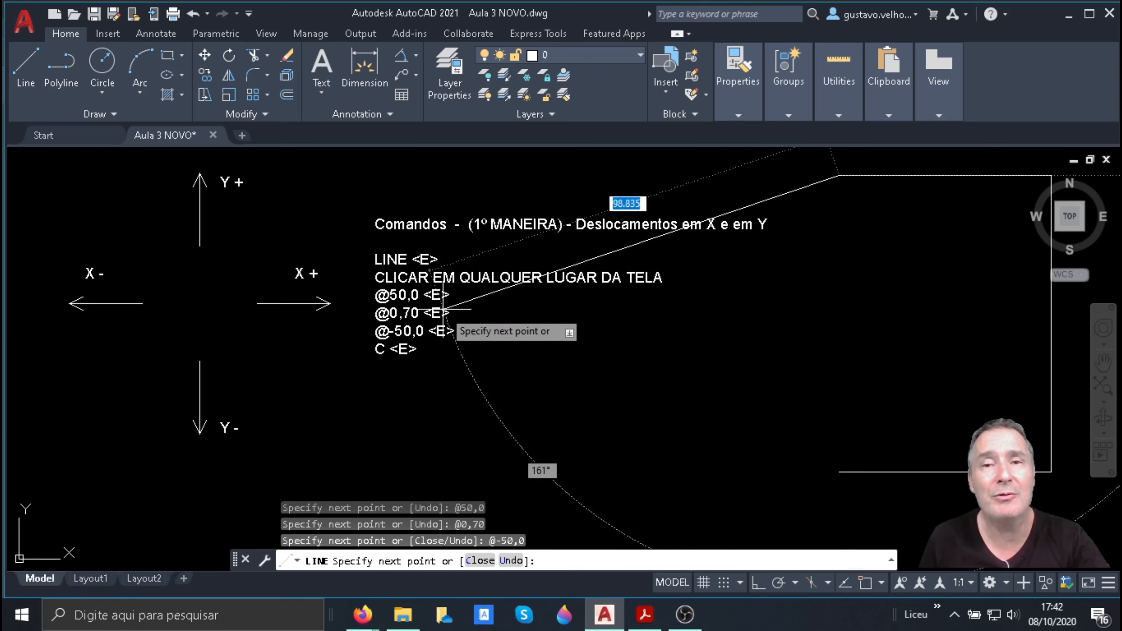
scroll(443, 309, down, 2)
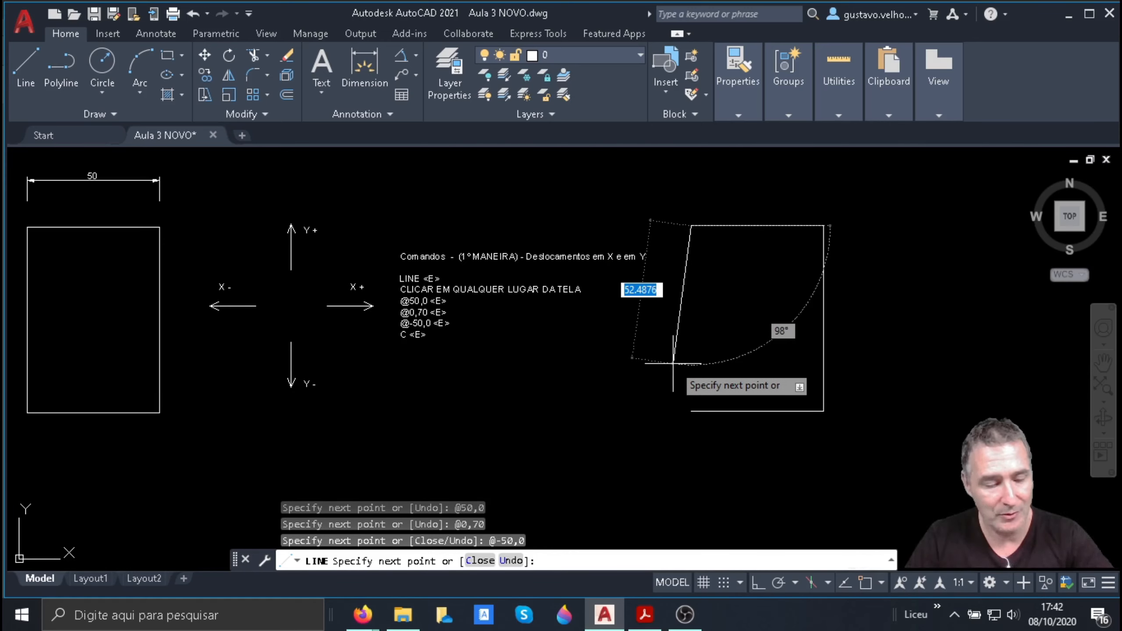
text(@)
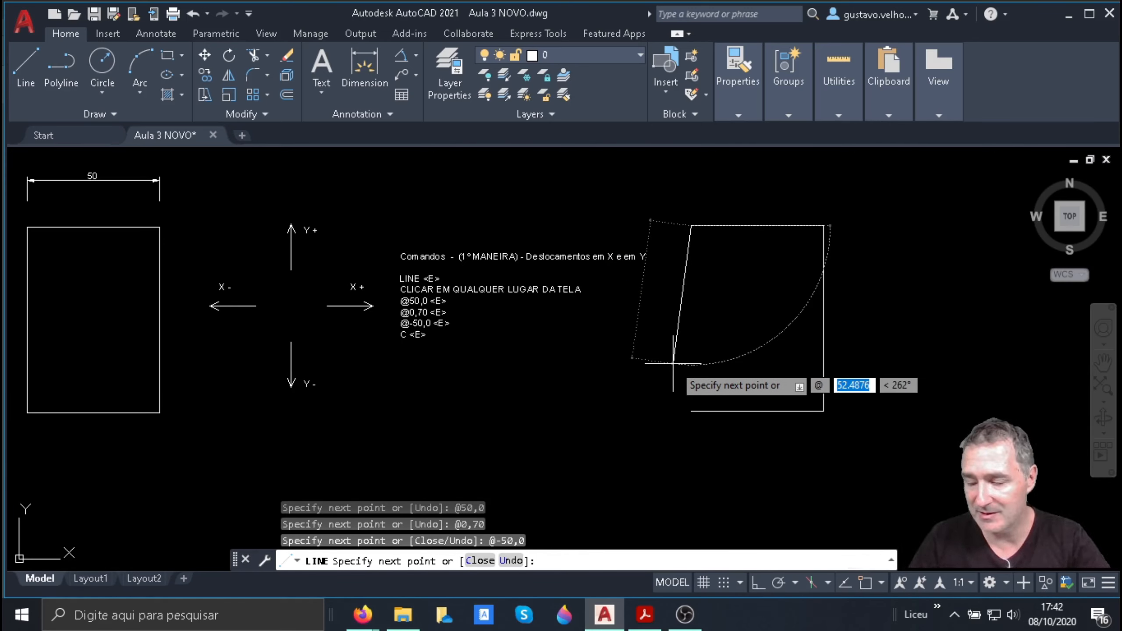
text(-70)
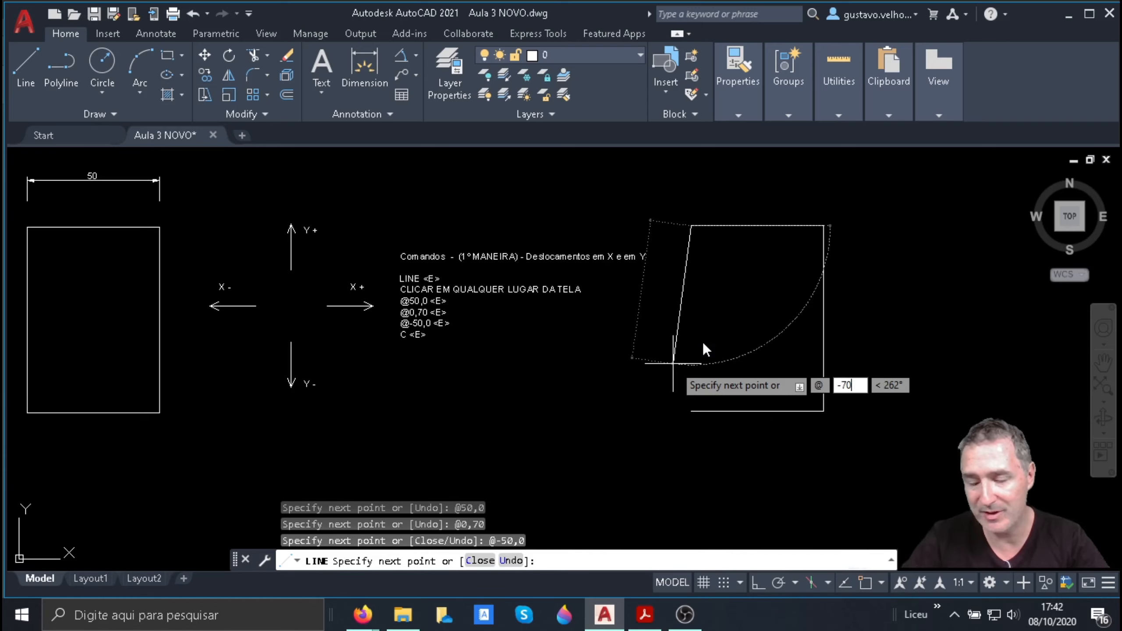
key(BackSpace)
key(BackSpace)
key(BackSpace)
text(0)
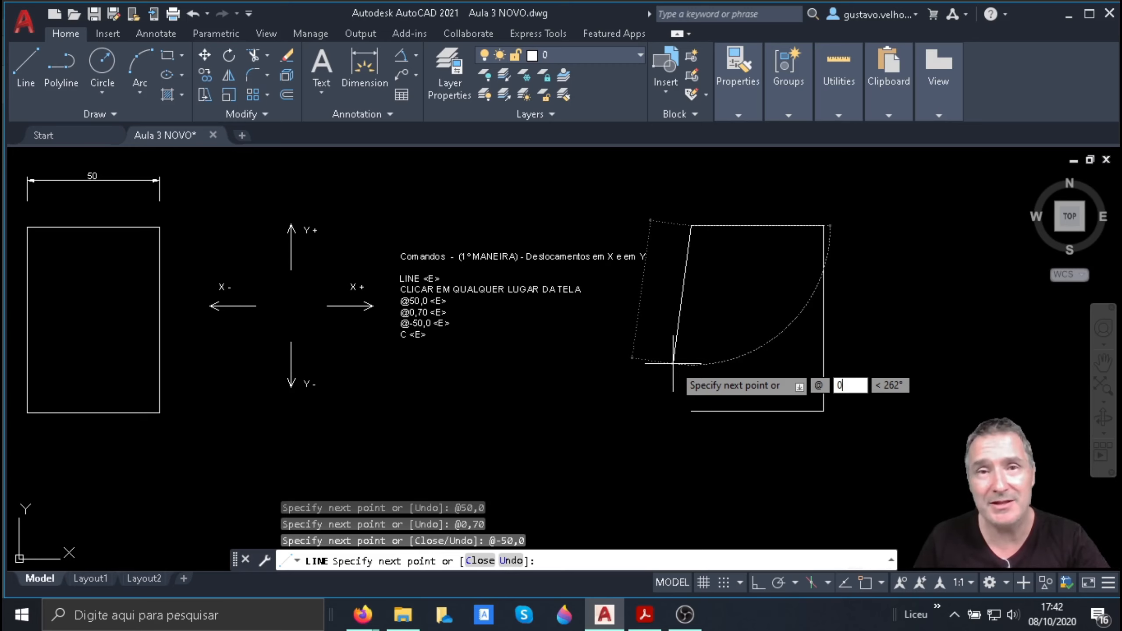
key(Tab)
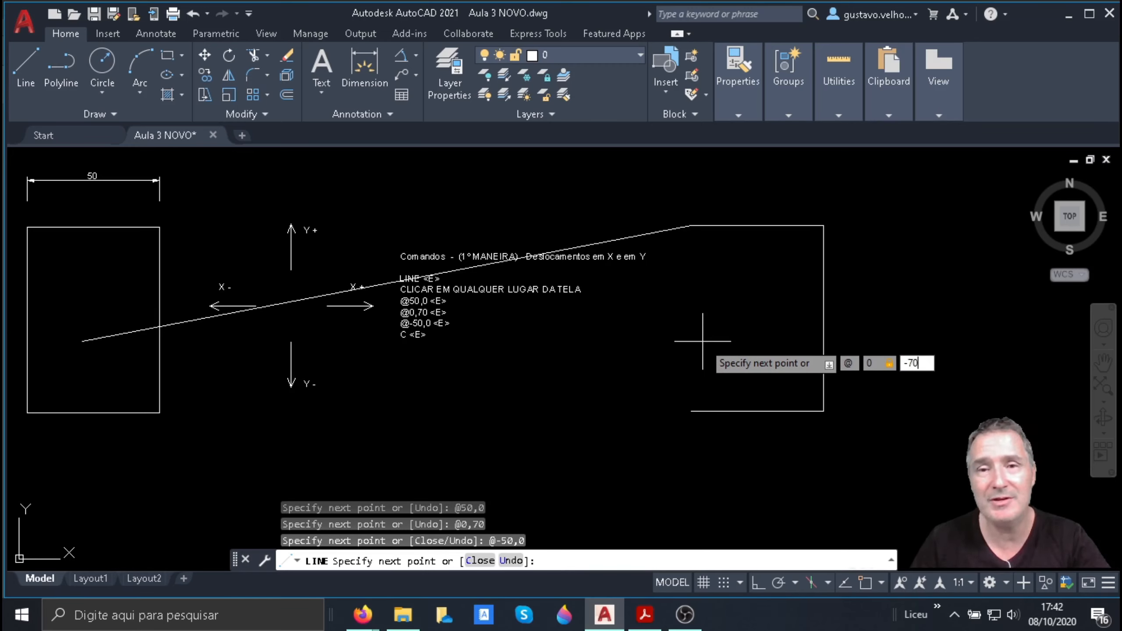
key(Return)
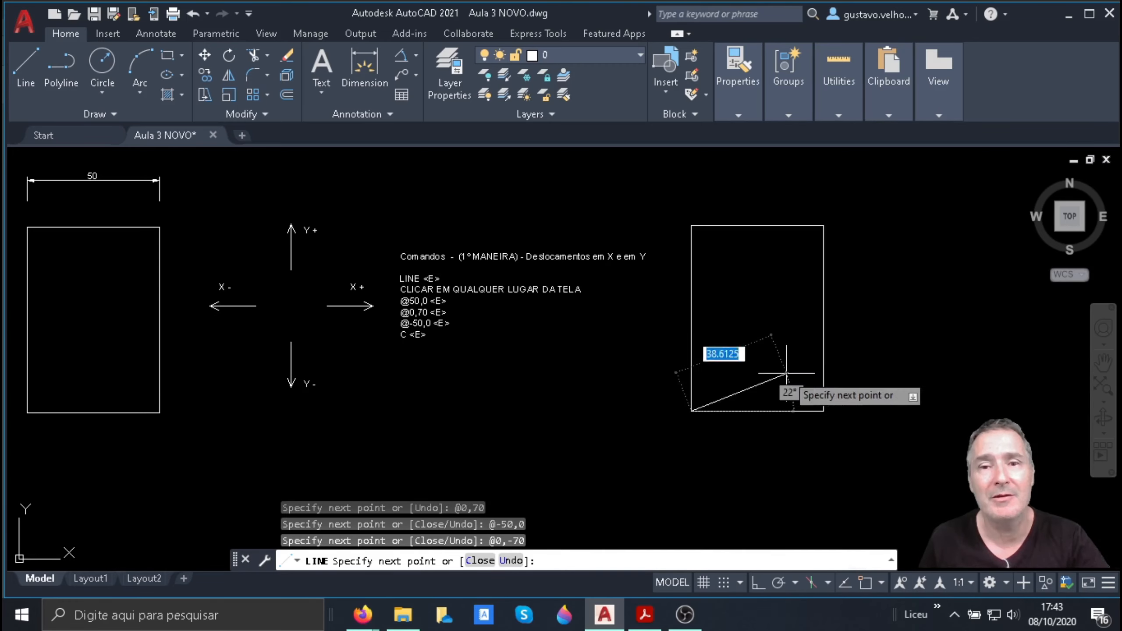
scroll(678, 420, up, 4)
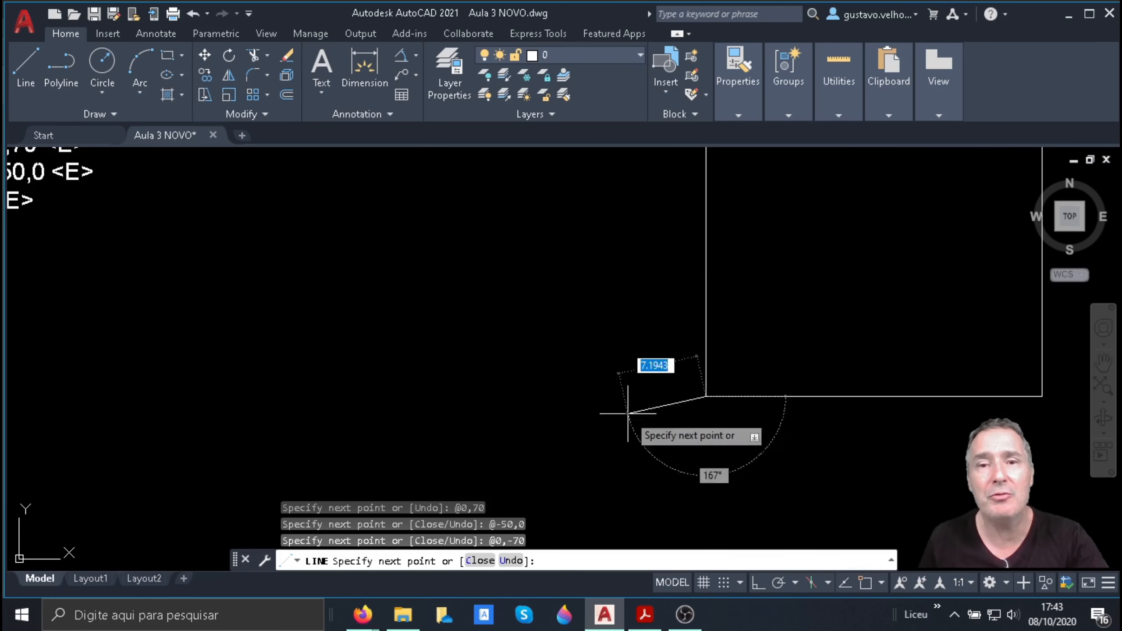
scroll(646, 368, down, 6)
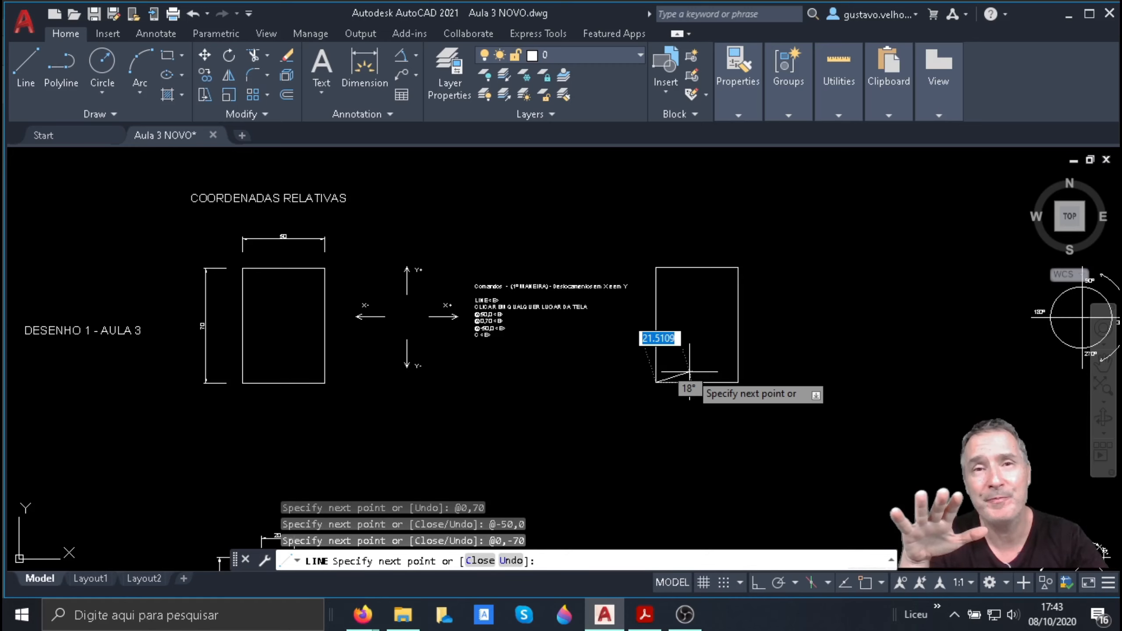
scroll(674, 378, up, 2)
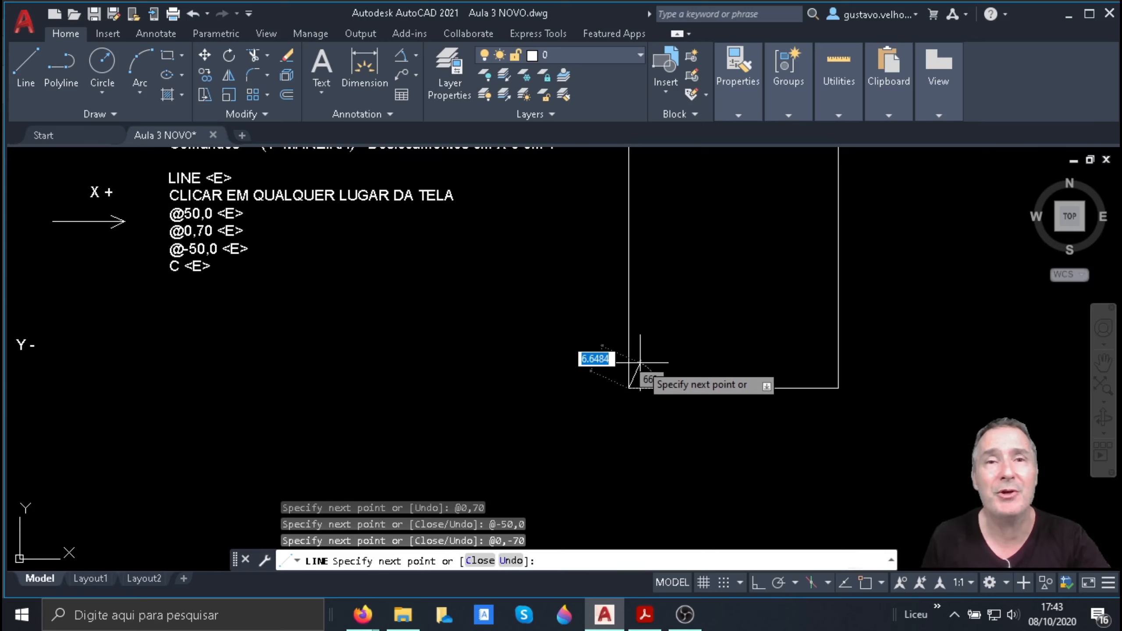
scroll(673, 388, down, 3)
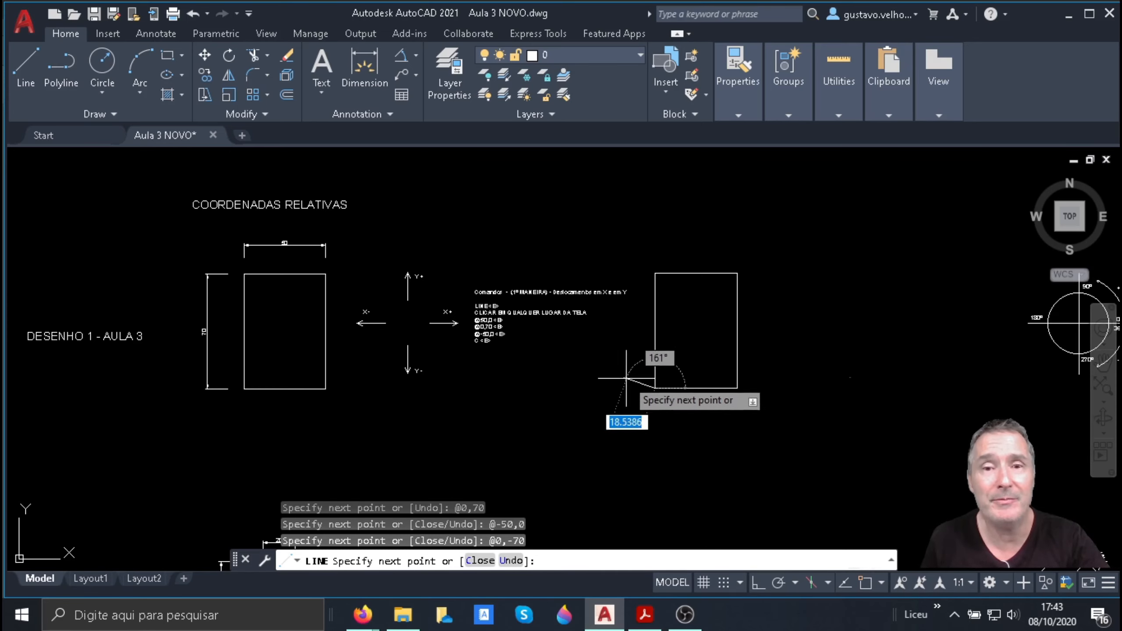
key(Return)
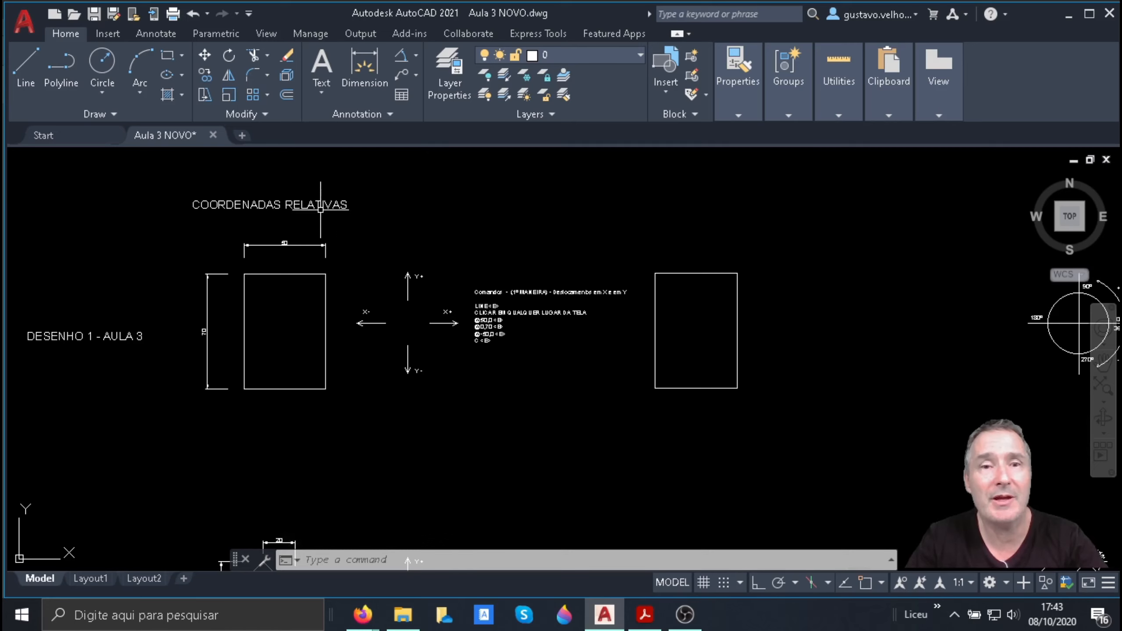
Step: Compare the 1º MANEIRA notes on X and Y displacements with the 2º MANEIRA length < angle notes and their angle circle
scroll(411, 317, down, 5)
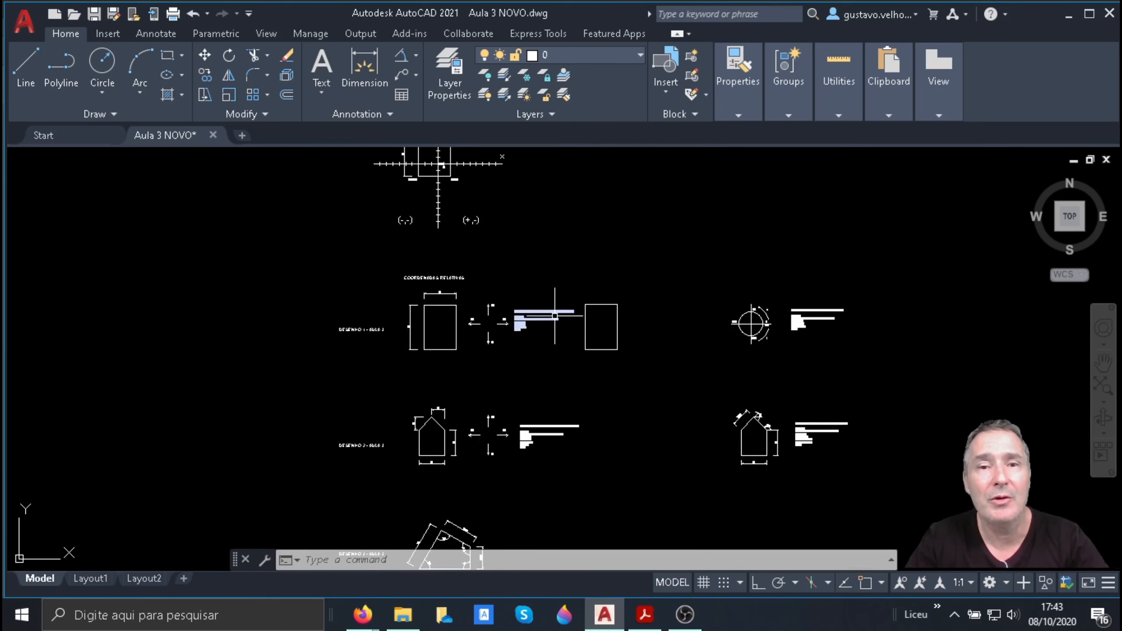
scroll(424, 337, up, 7)
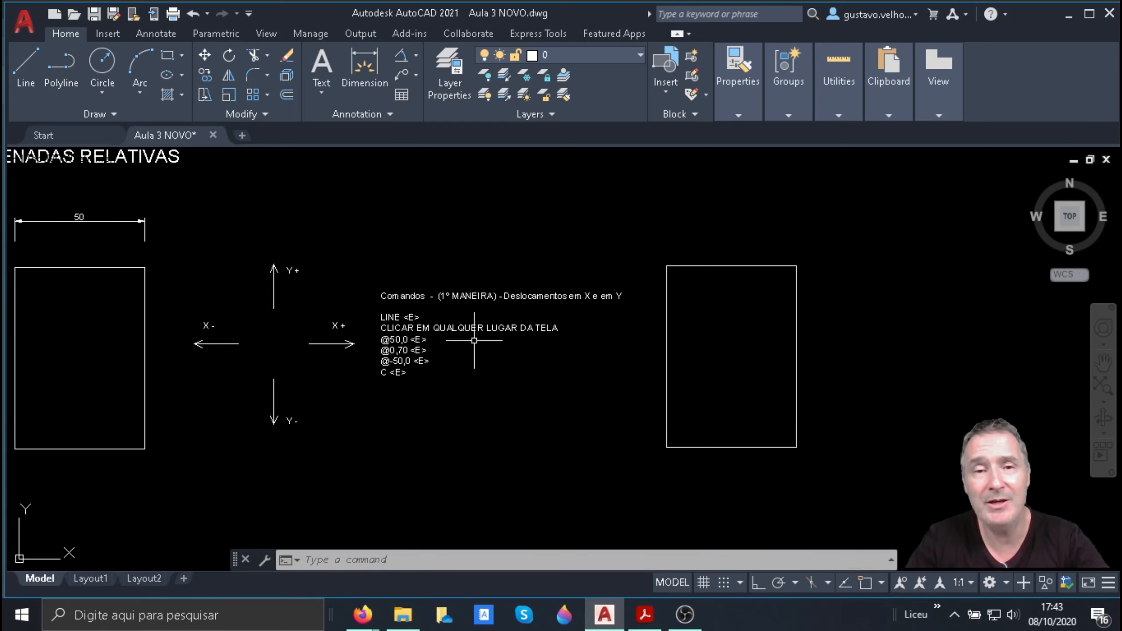
scroll(425, 311, up, 4)
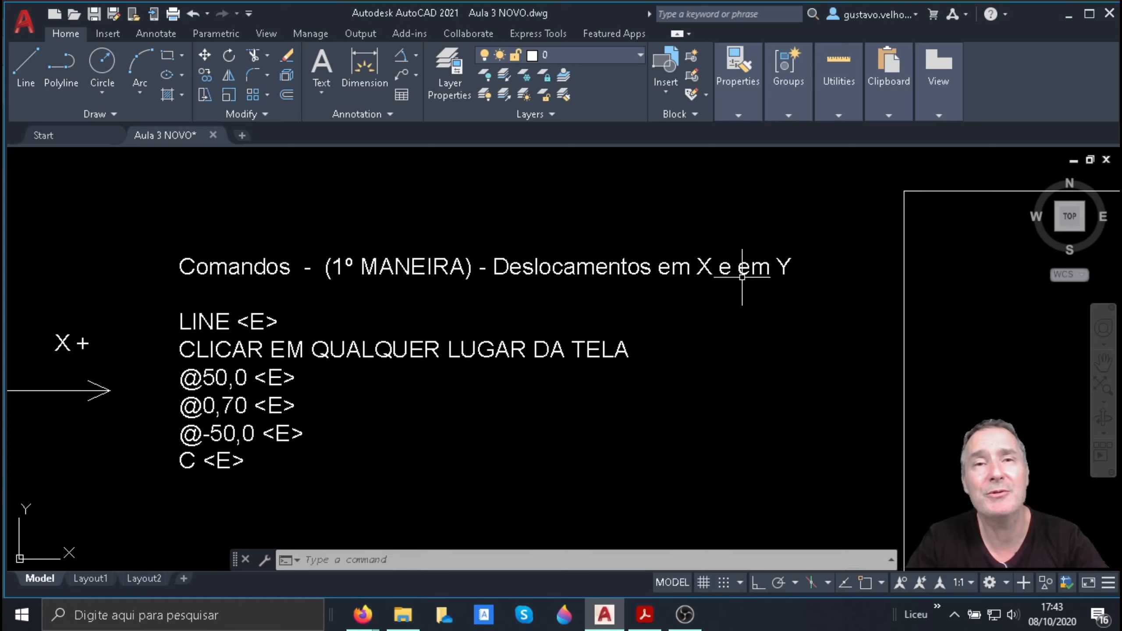
scroll(407, 250, down, 5)
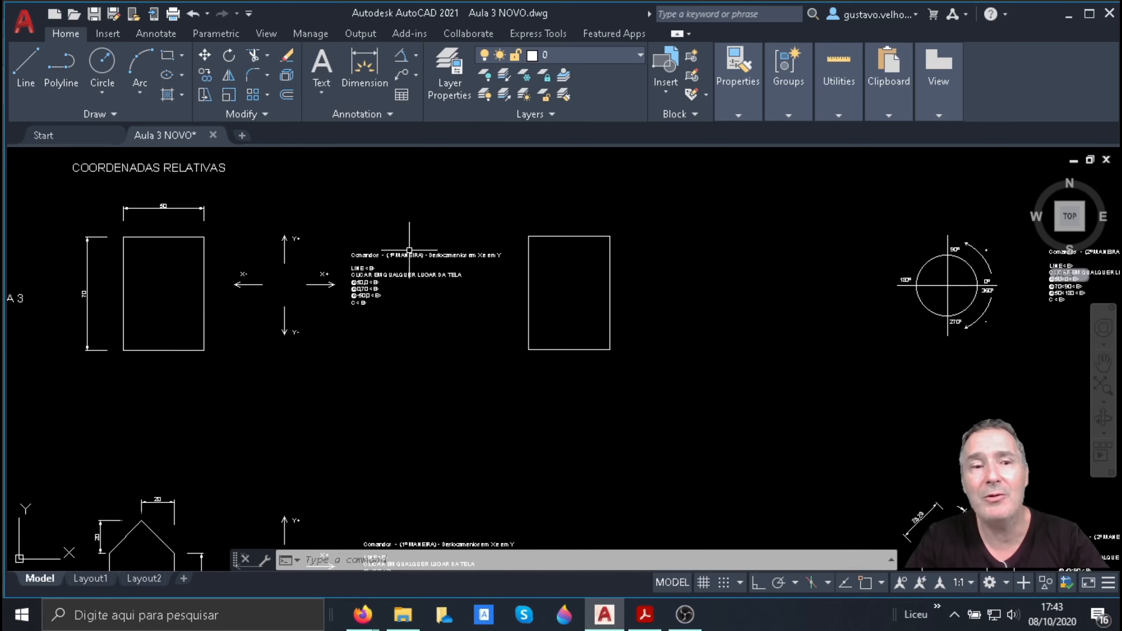
scroll(599, 284, down, 2)
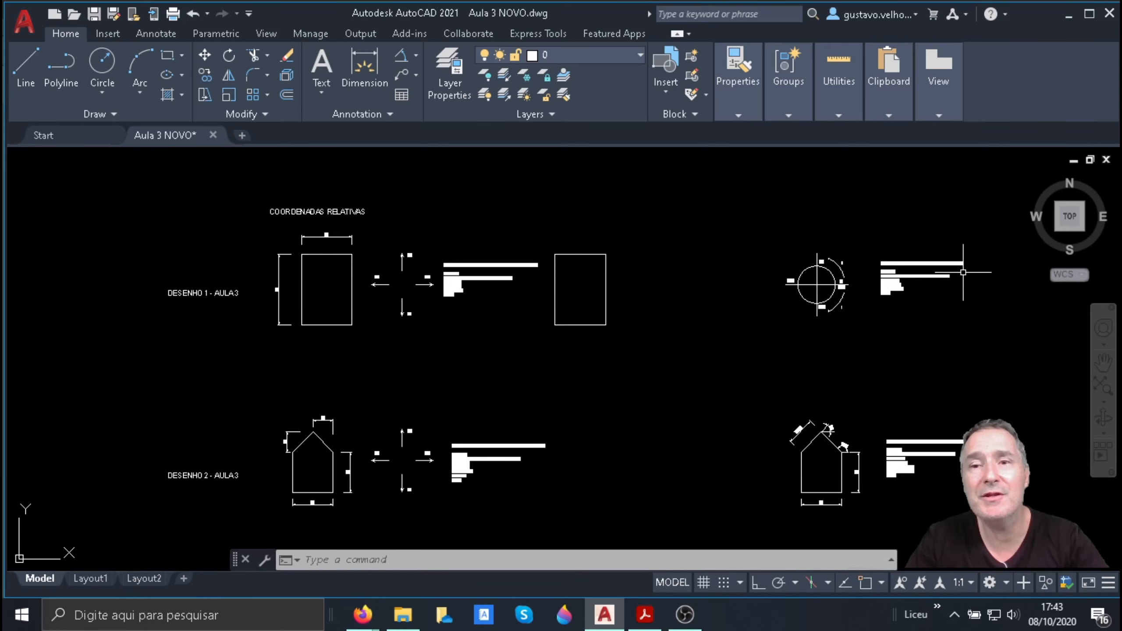
scroll(963, 274, up, 7)
scroll(891, 276, down, 2)
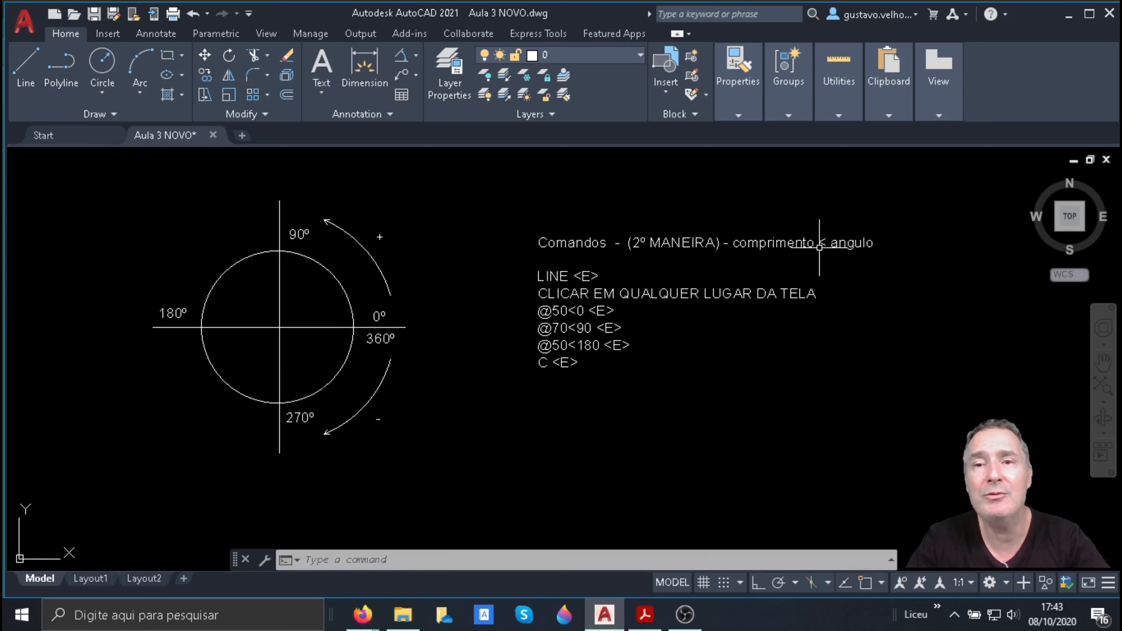
scroll(821, 246, up, 2)
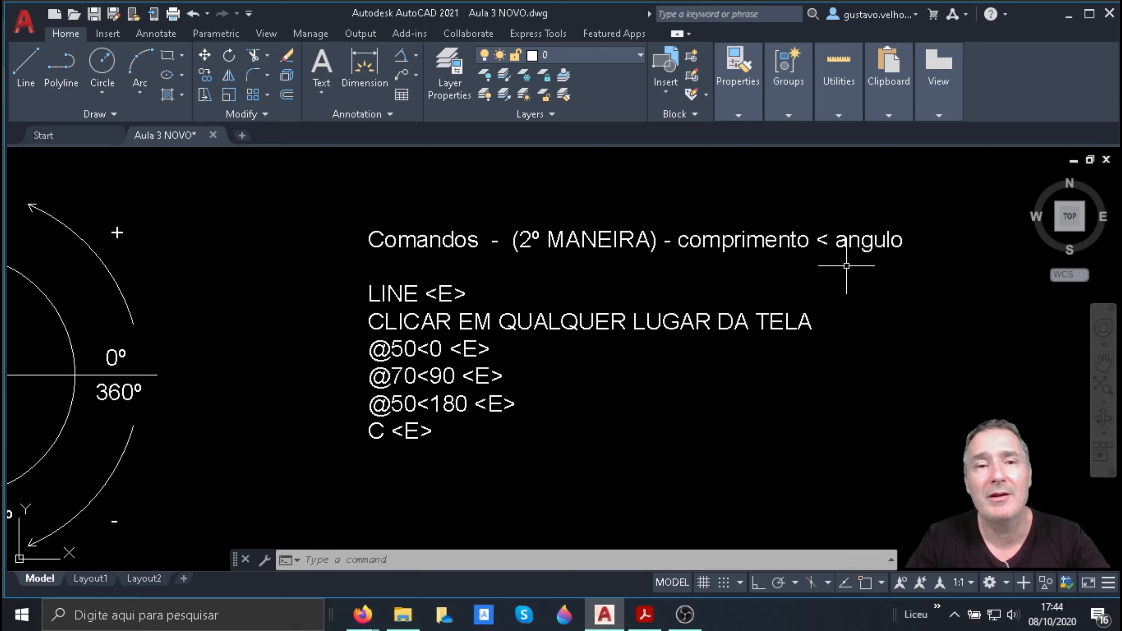
scroll(847, 266, down, 2)
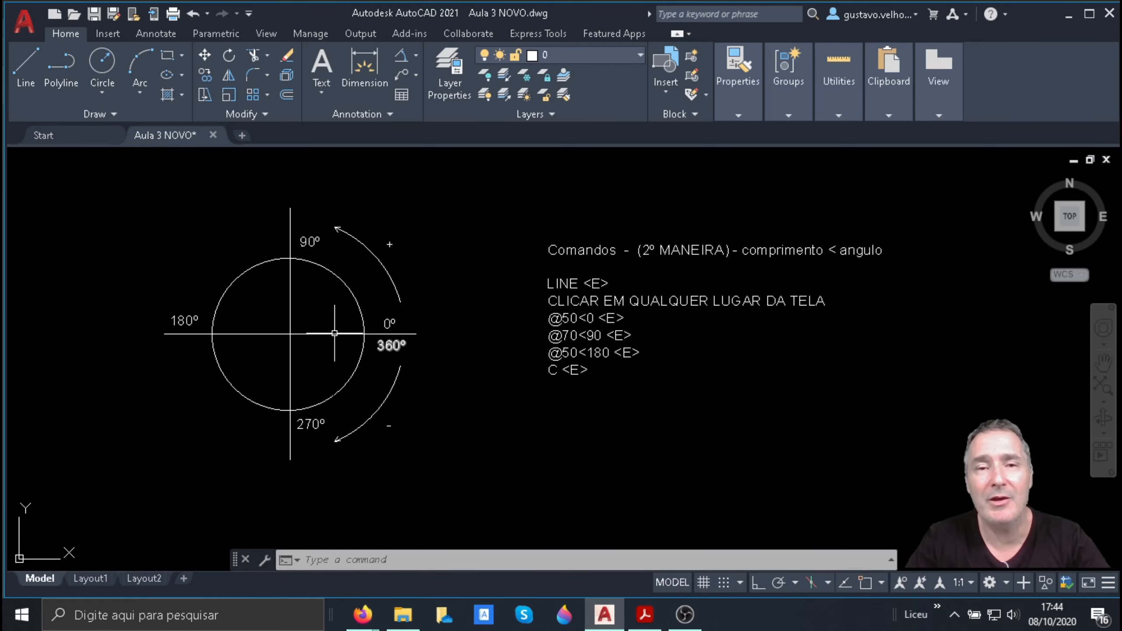
scroll(596, 343, down, 6)
scroll(273, 356, up, 6)
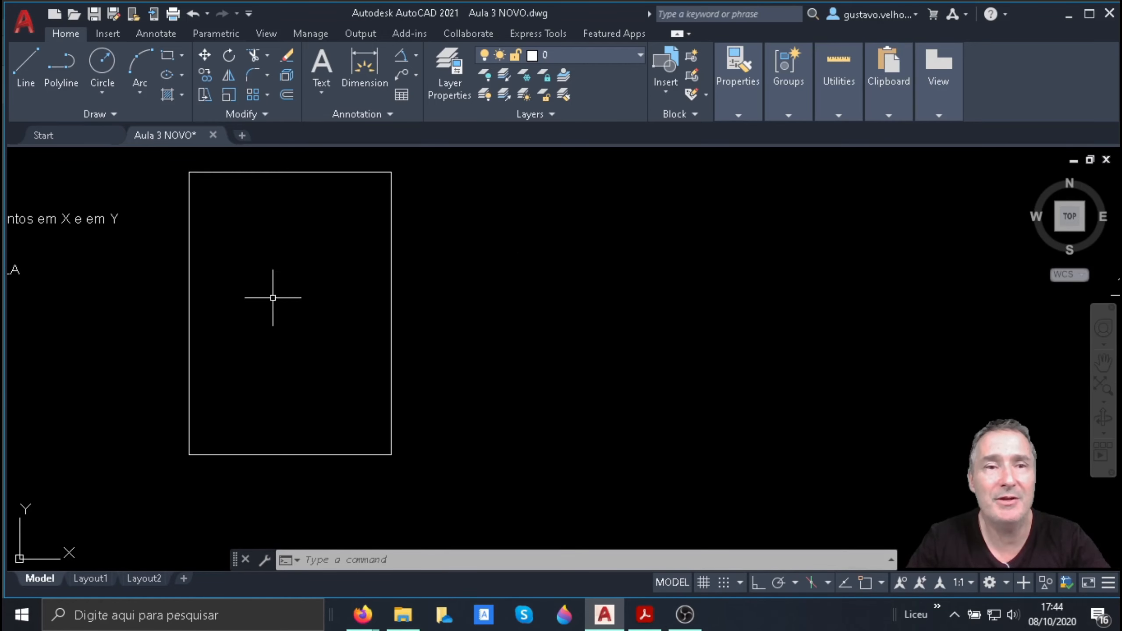
scroll(254, 296, down, 5)
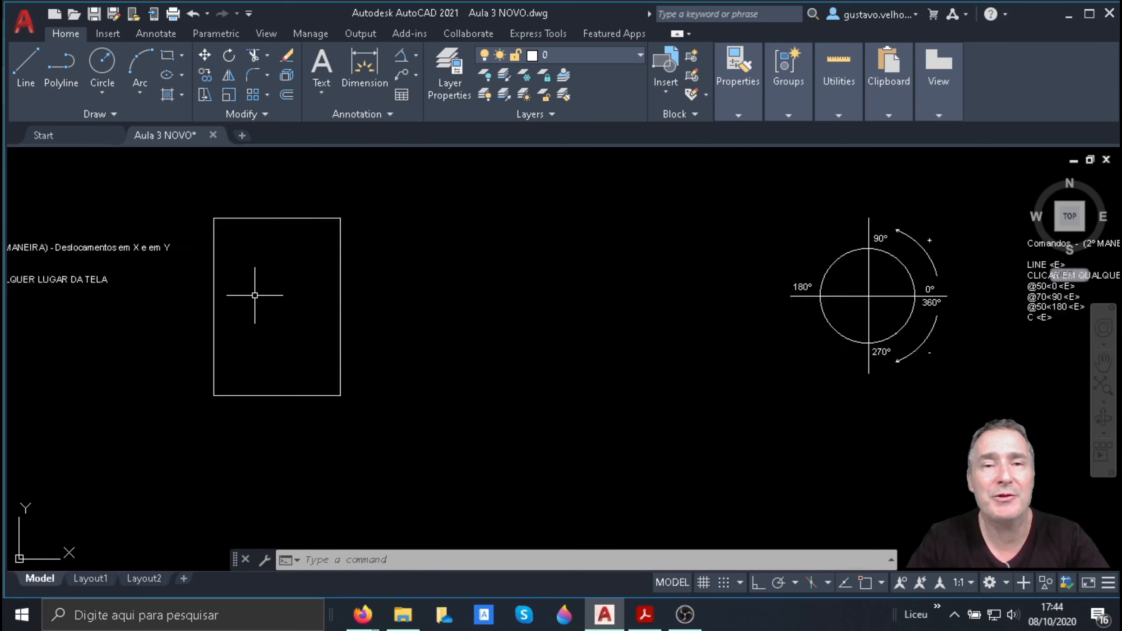
scroll(567, 292, up, 6)
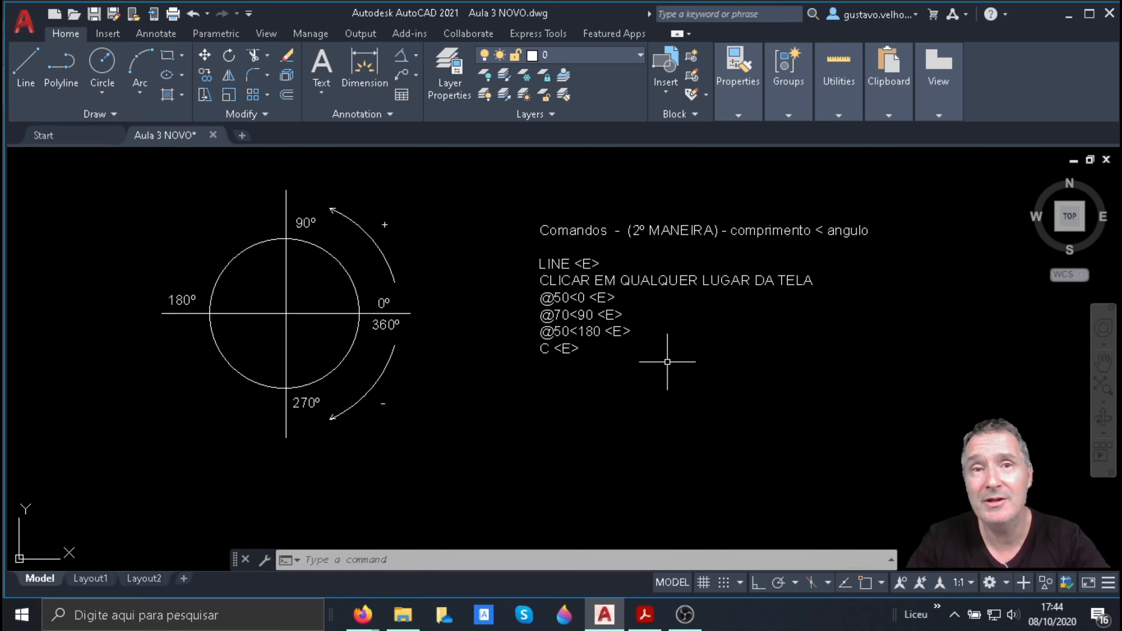
scroll(535, 347, down, 3)
scroll(753, 339, up, 3)
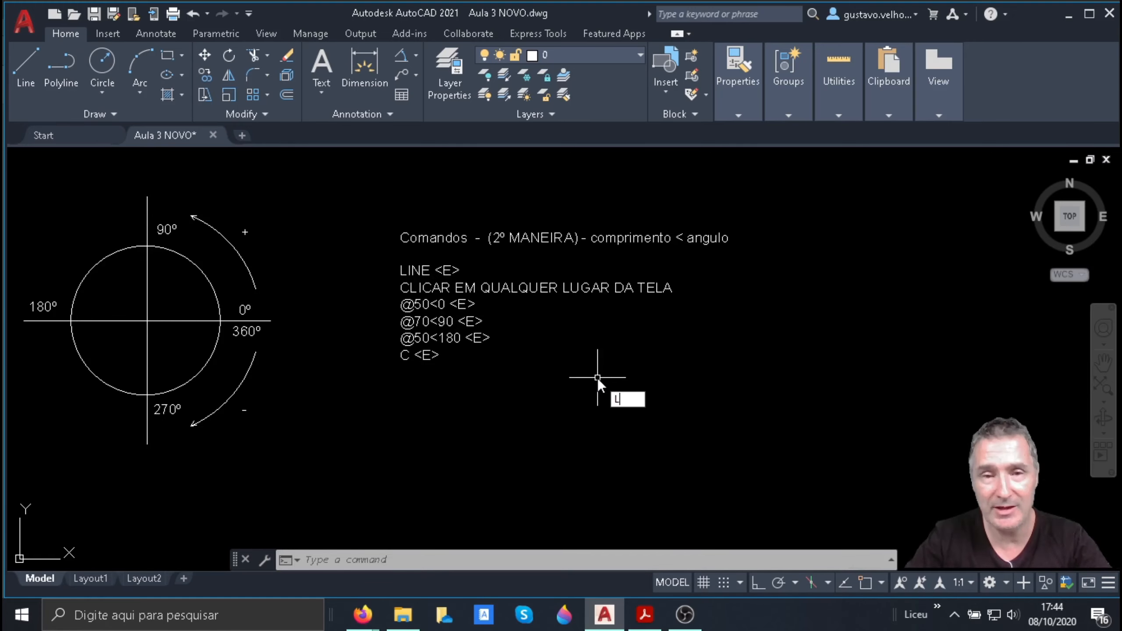
key(Return)
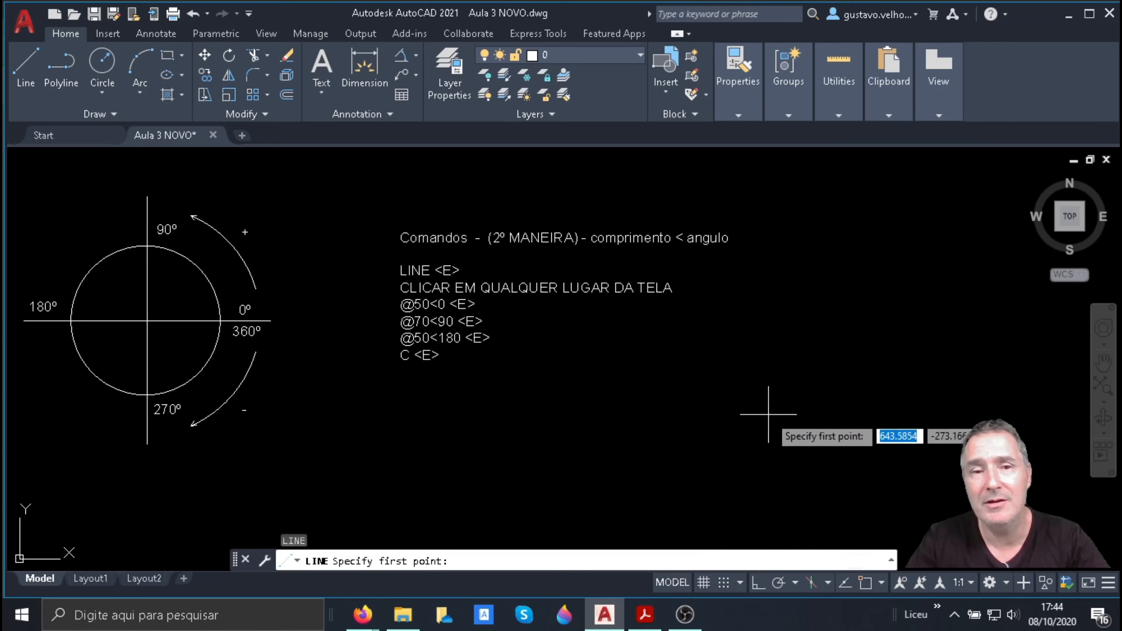
click(796, 417)
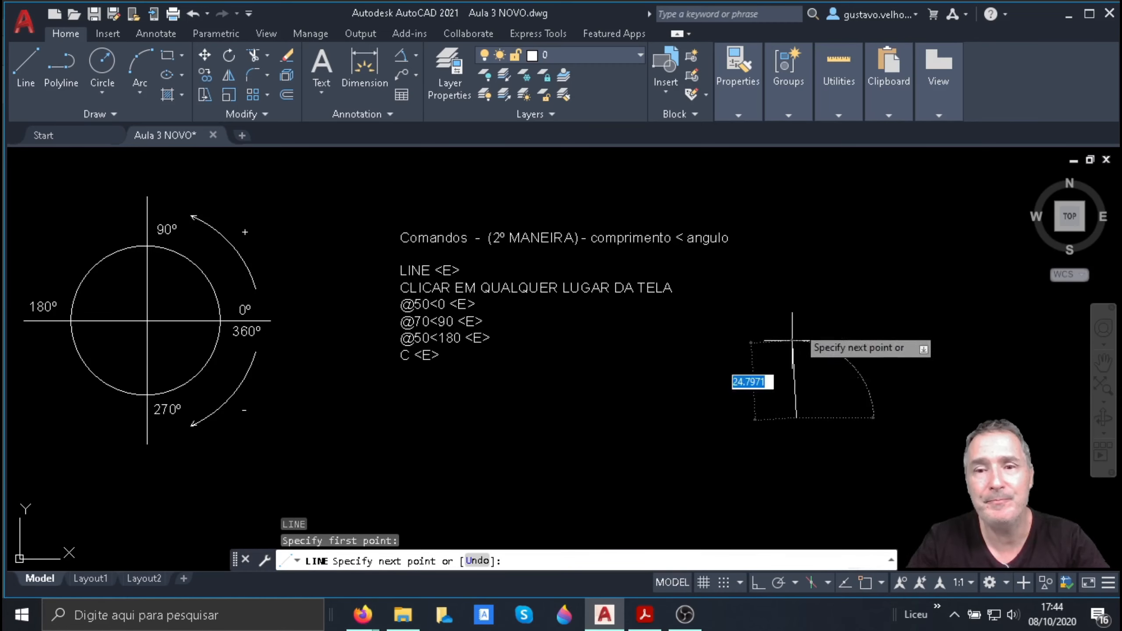
text(@)
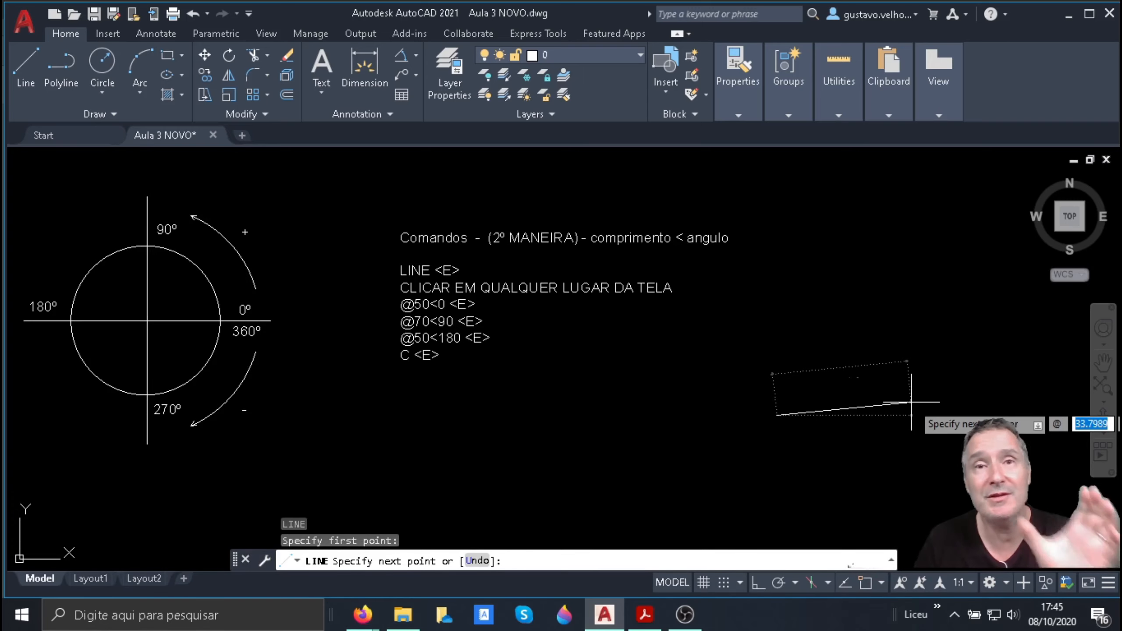
text(50)
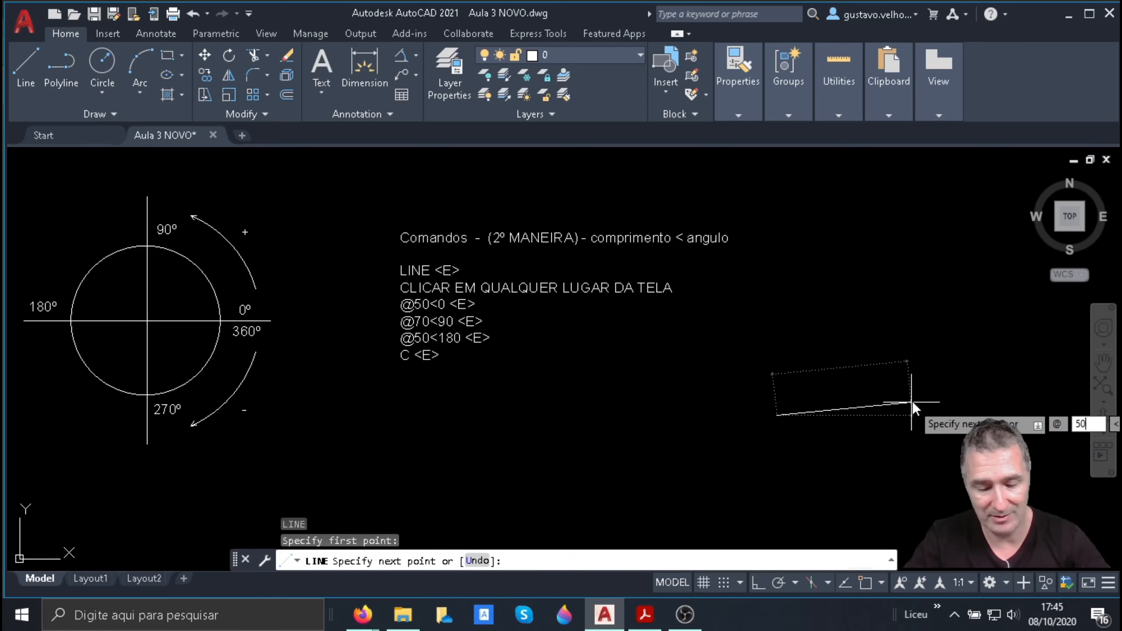
key(Tab)
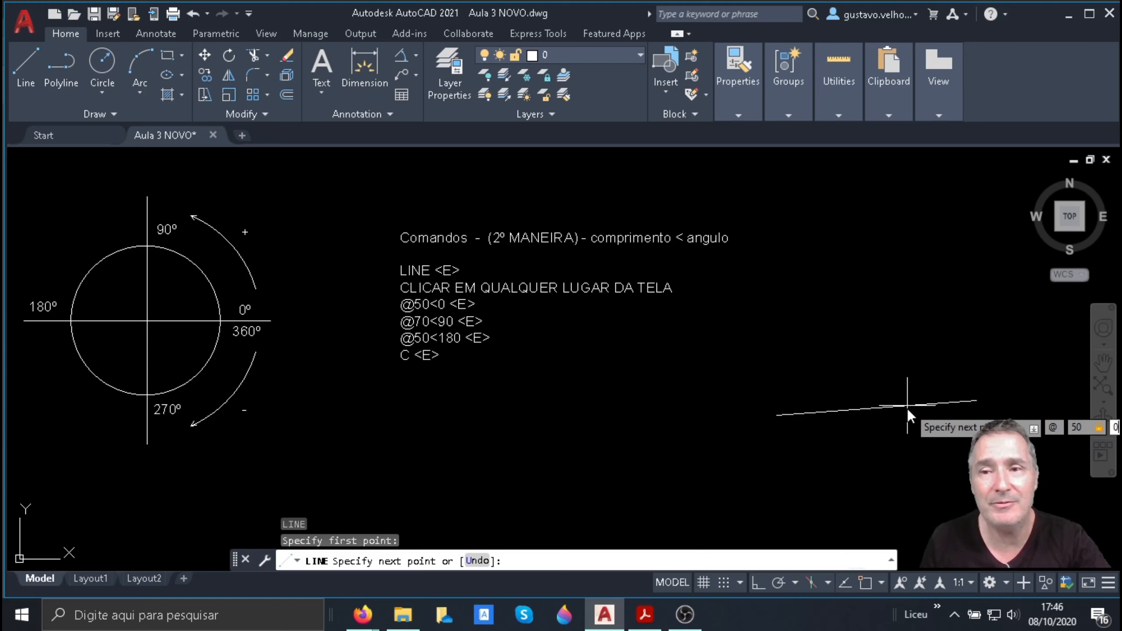
key(Return)
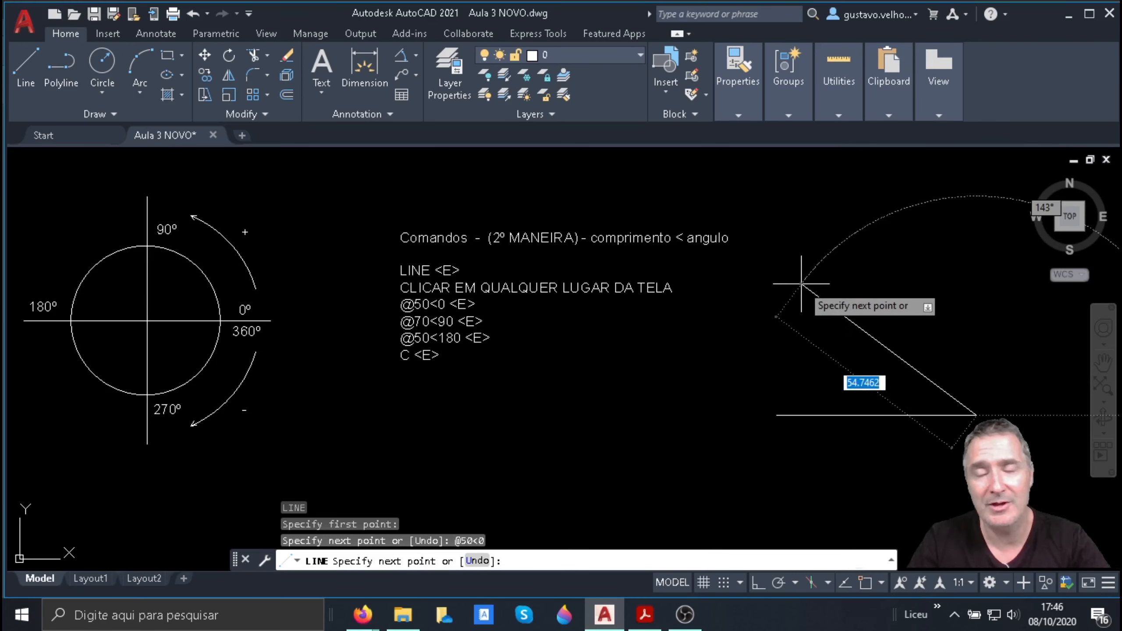
text(@70)
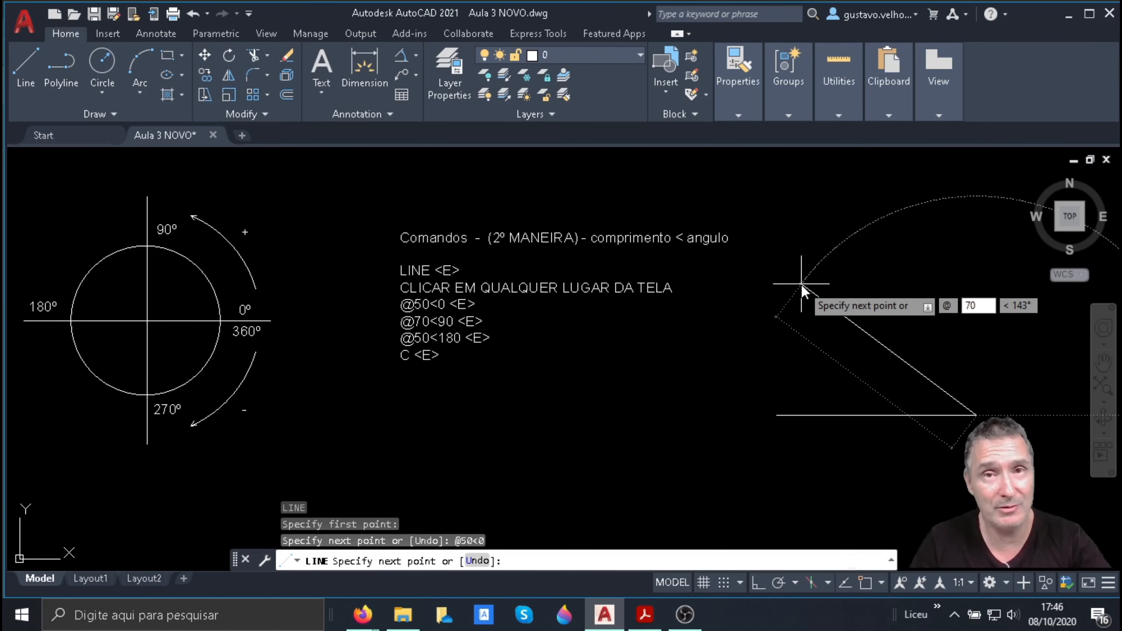
key(Tab)
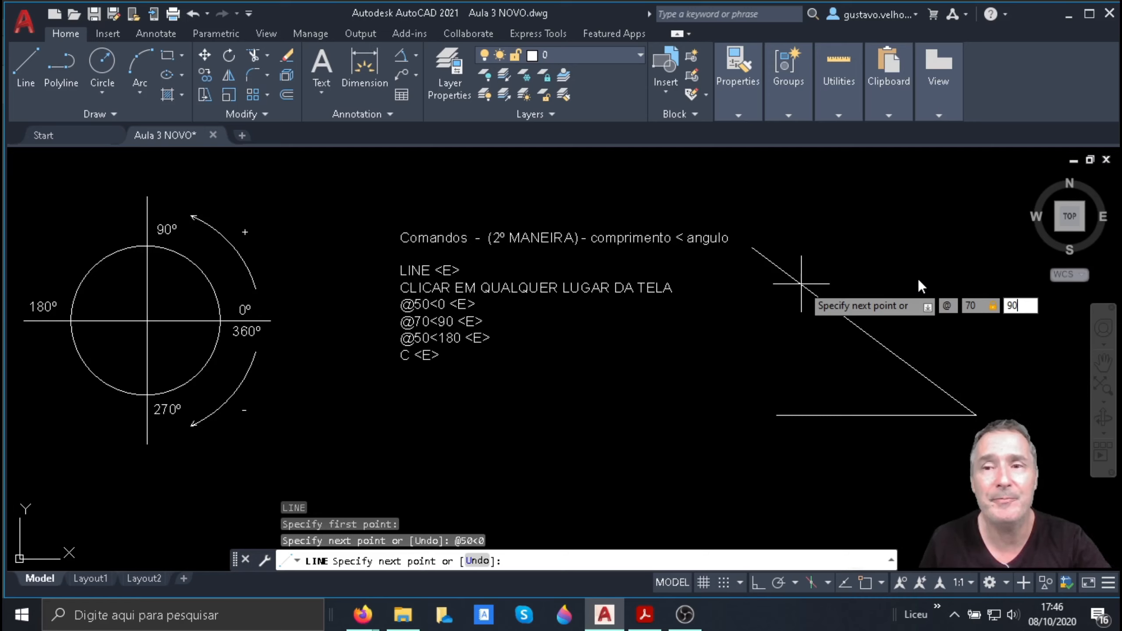
text(90)
key(Return)
scroll(743, 362, down, 2)
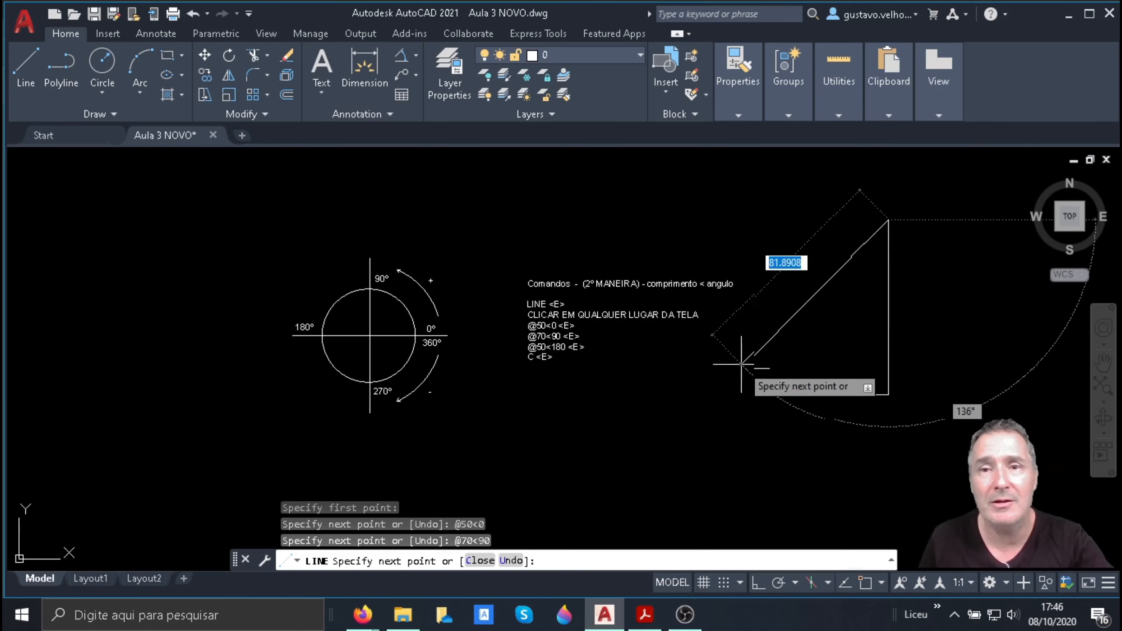
scroll(799, 314, up, 2)
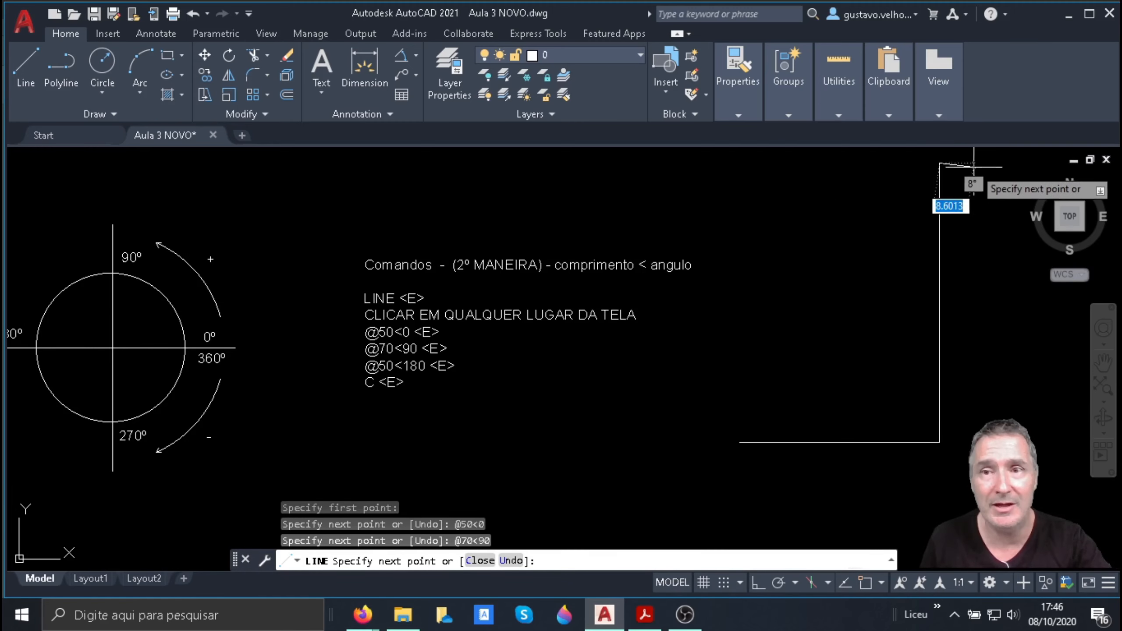
scroll(124, 367, down, 3)
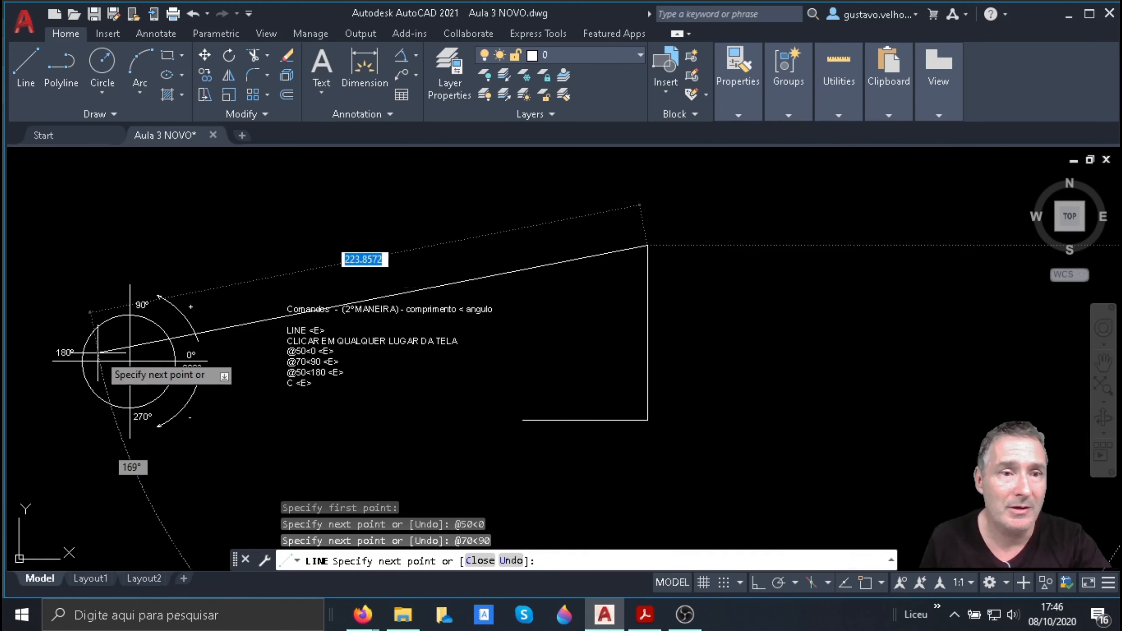
scroll(128, 366, up, 3)
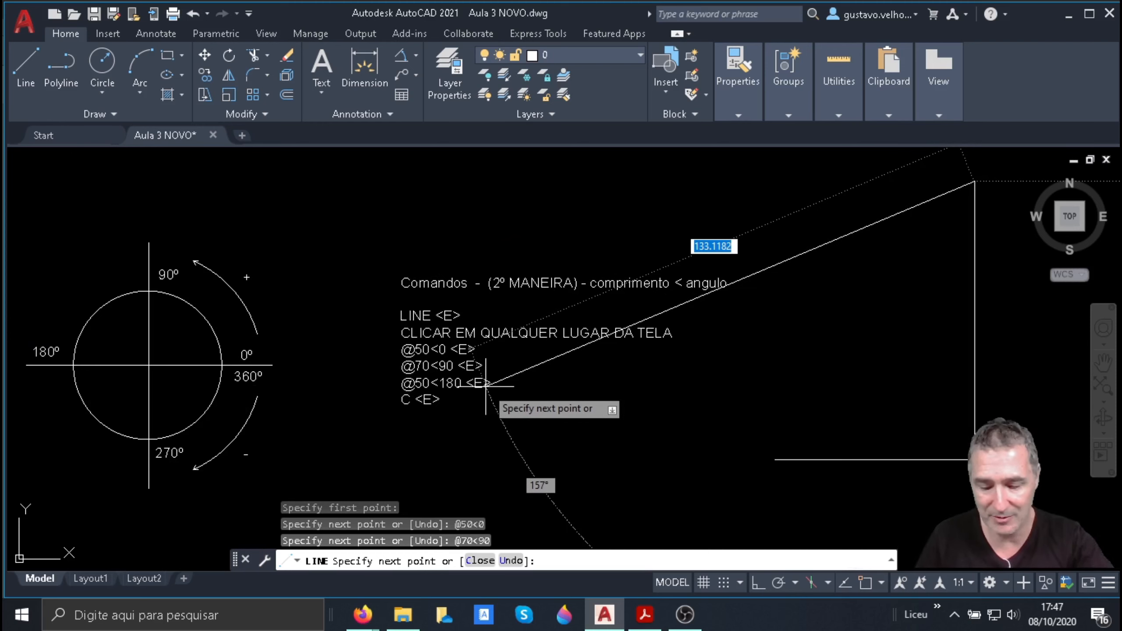
text(@)
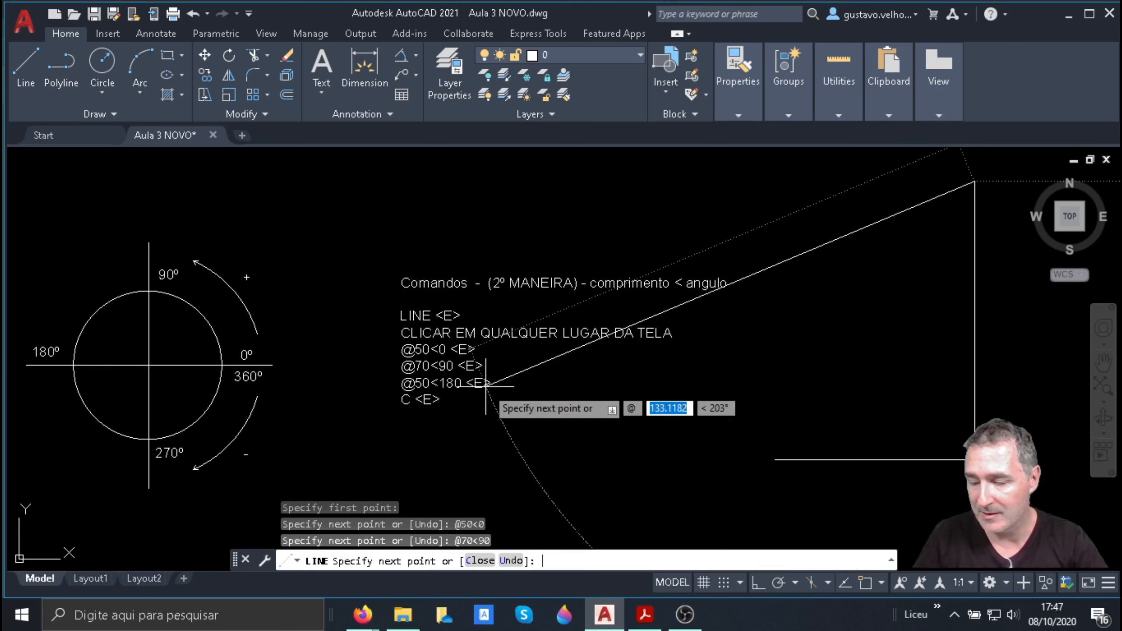
text(50<180)
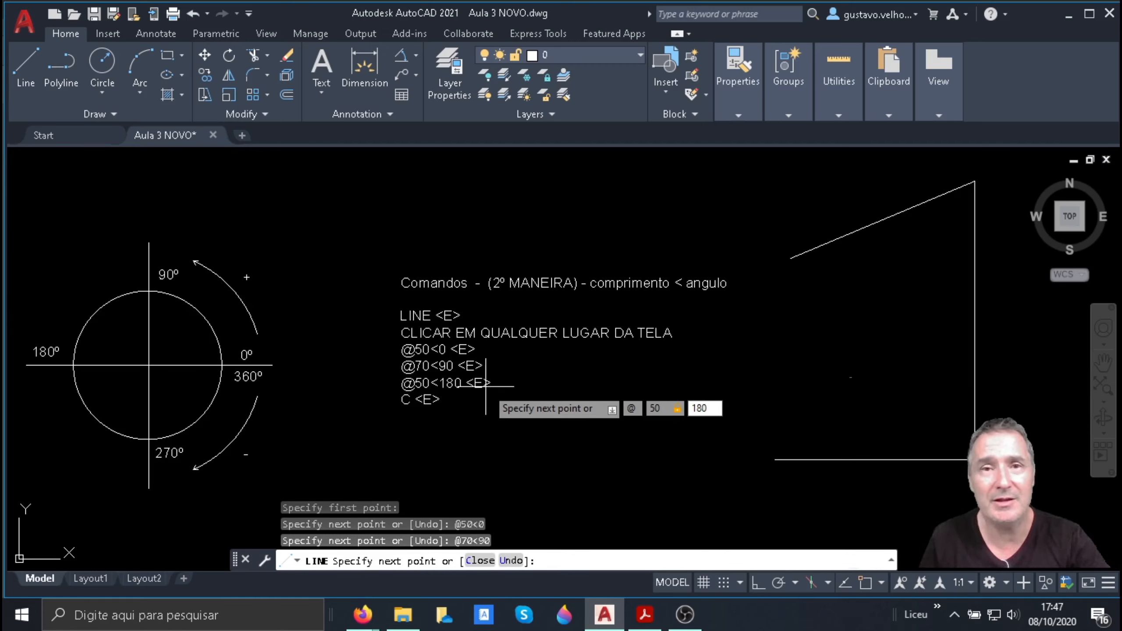
key(Return)
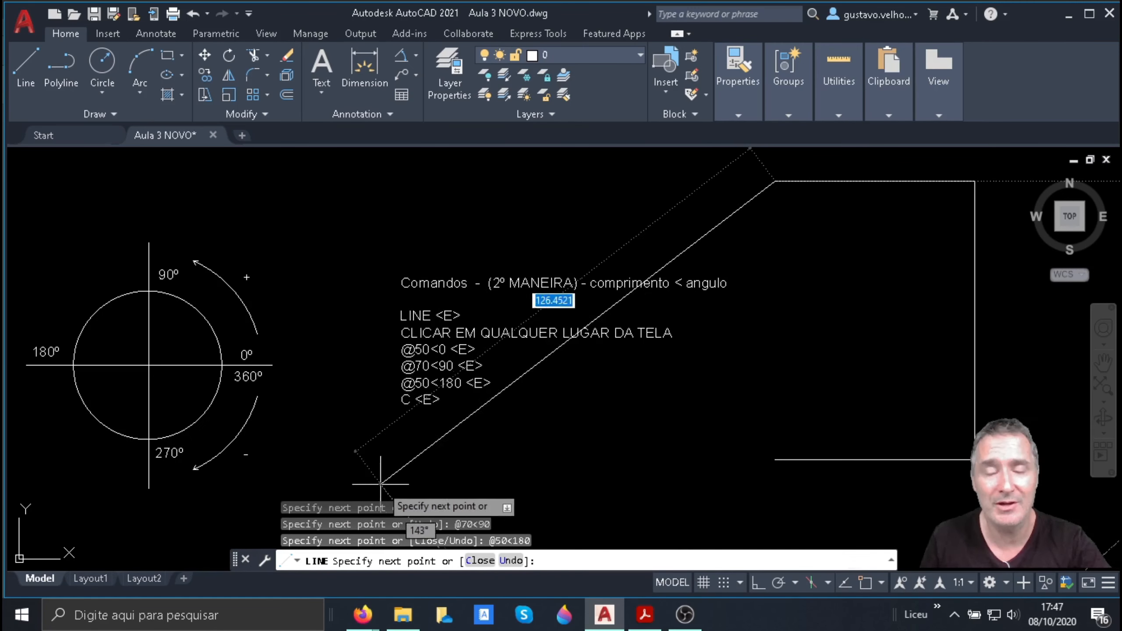
Step: Close the rectangle back to its starting point with the Line command's Close option
scroll(437, 347, up, 4)
text(C)
key(Return)
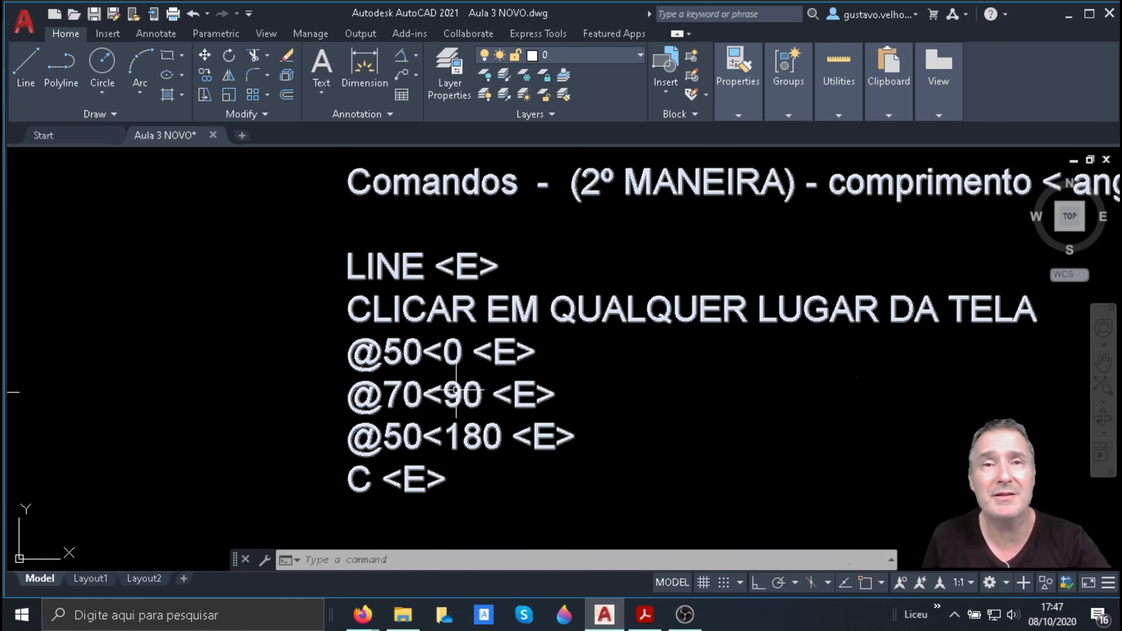
Step: Move the whole rectangle beside the 2º MANEIRA notes slightly down and to the right, level with the first rectangle
scroll(408, 424, down, 10)
scroll(225, 488, up, 2)
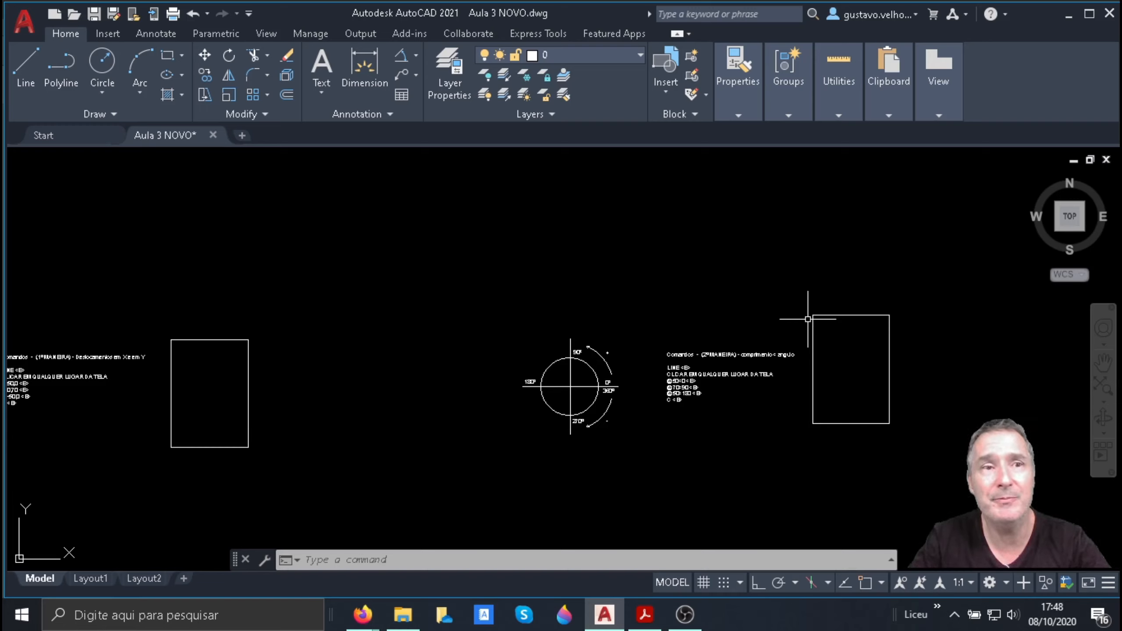
text(M)
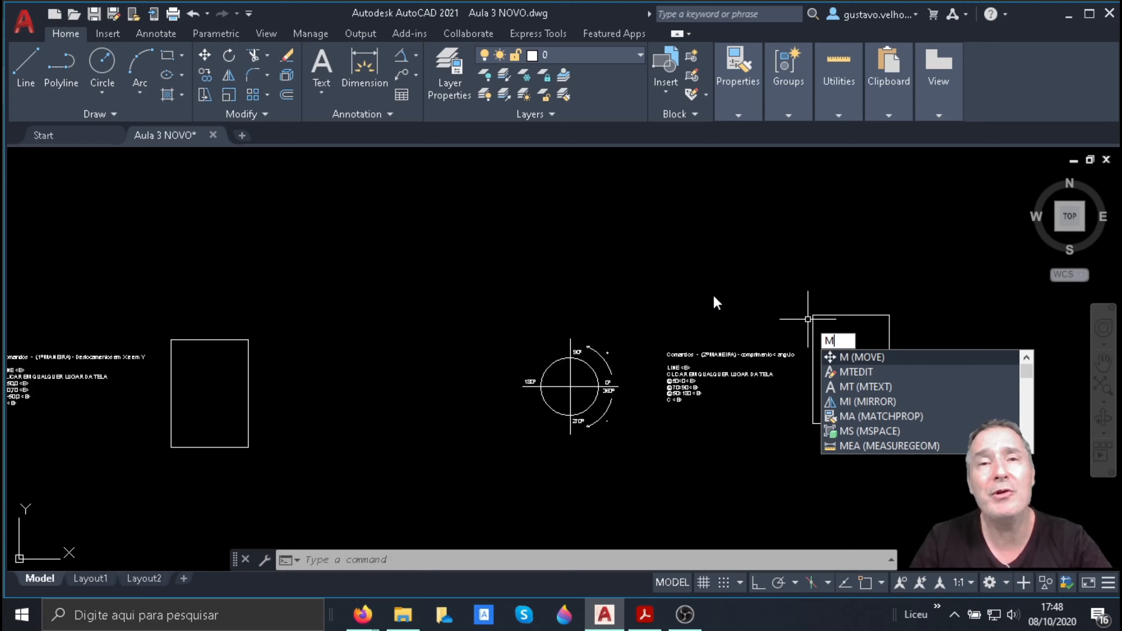
key(Return)
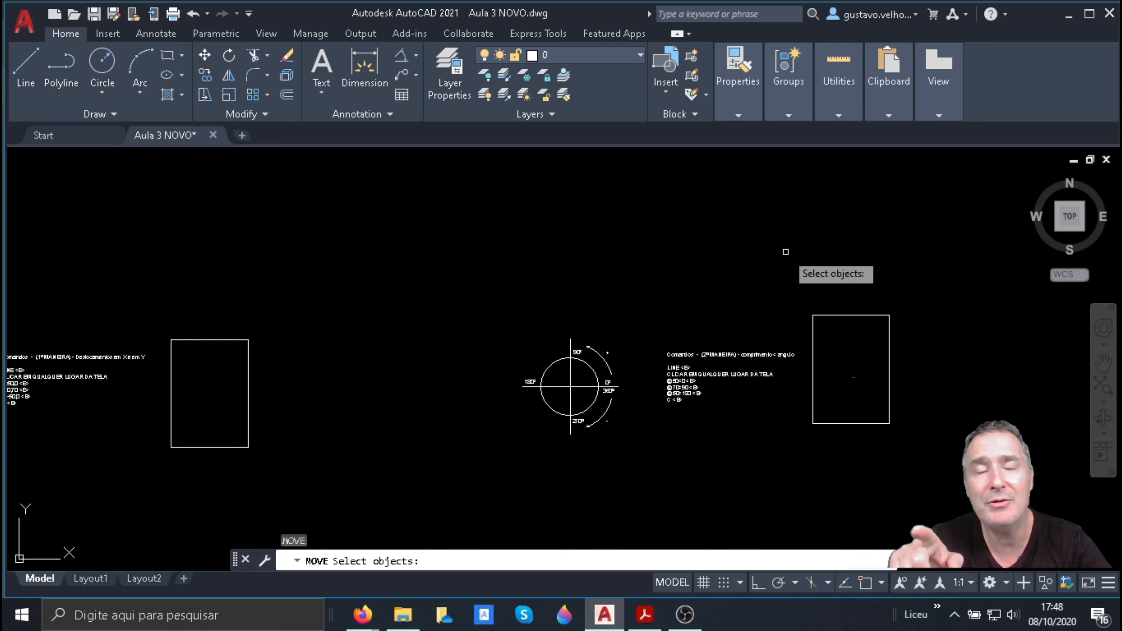
click(797, 285)
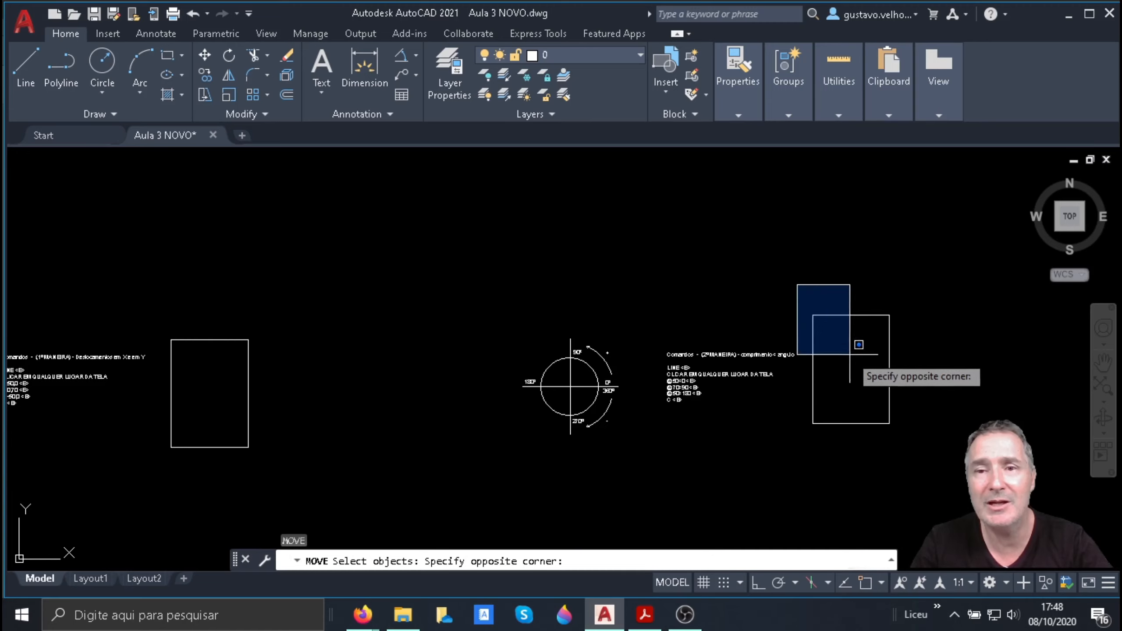
click(912, 448)
key(Return)
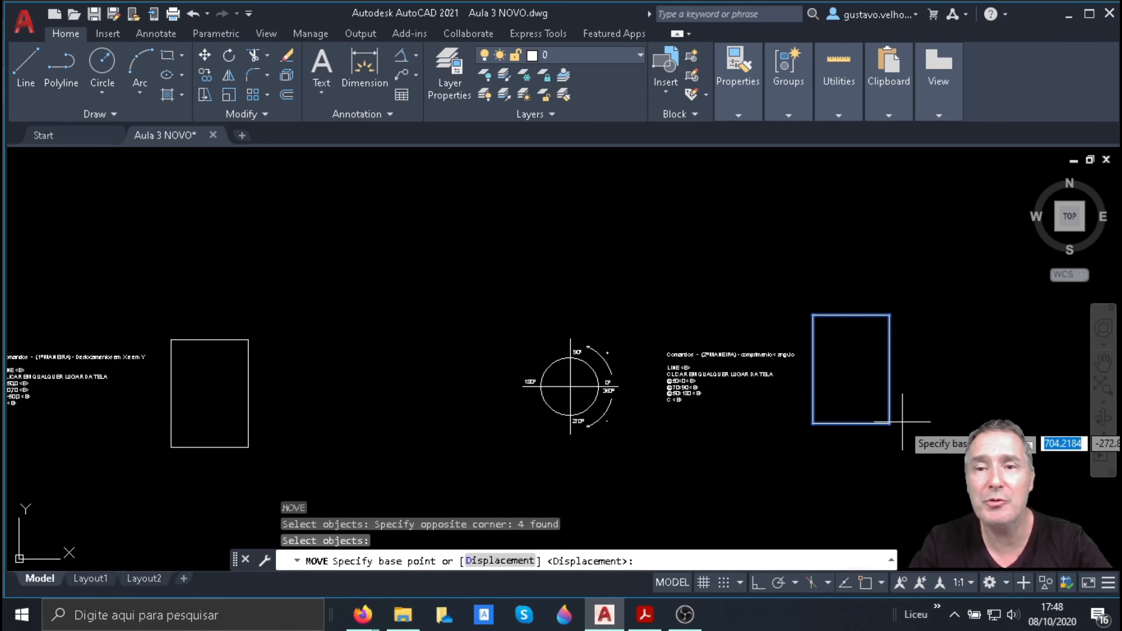
click(848, 360)
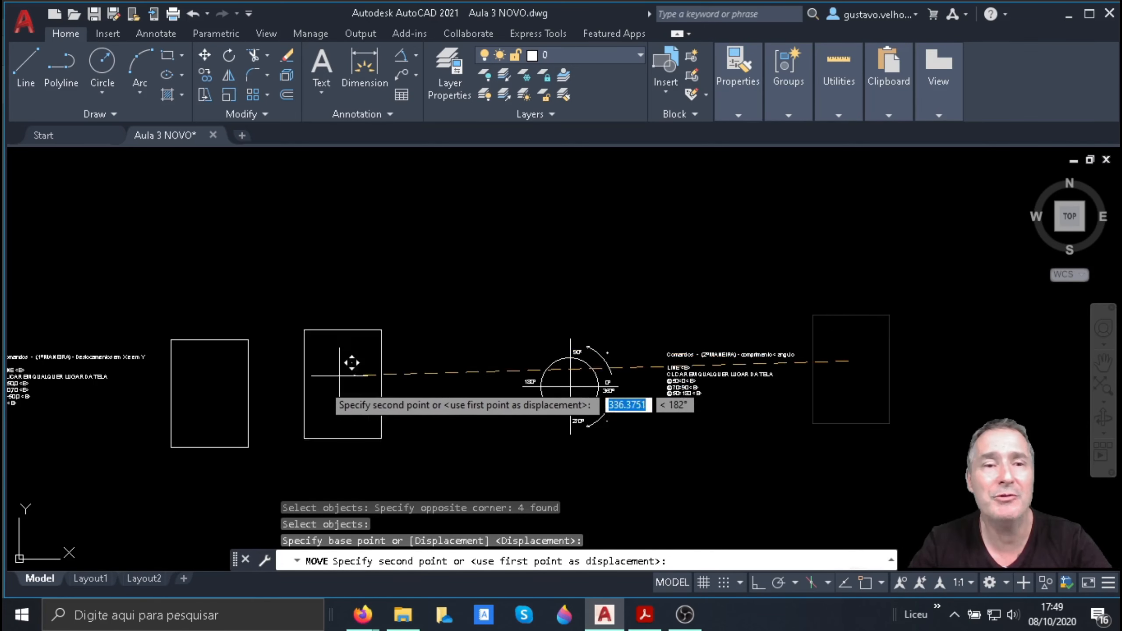
click(857, 384)
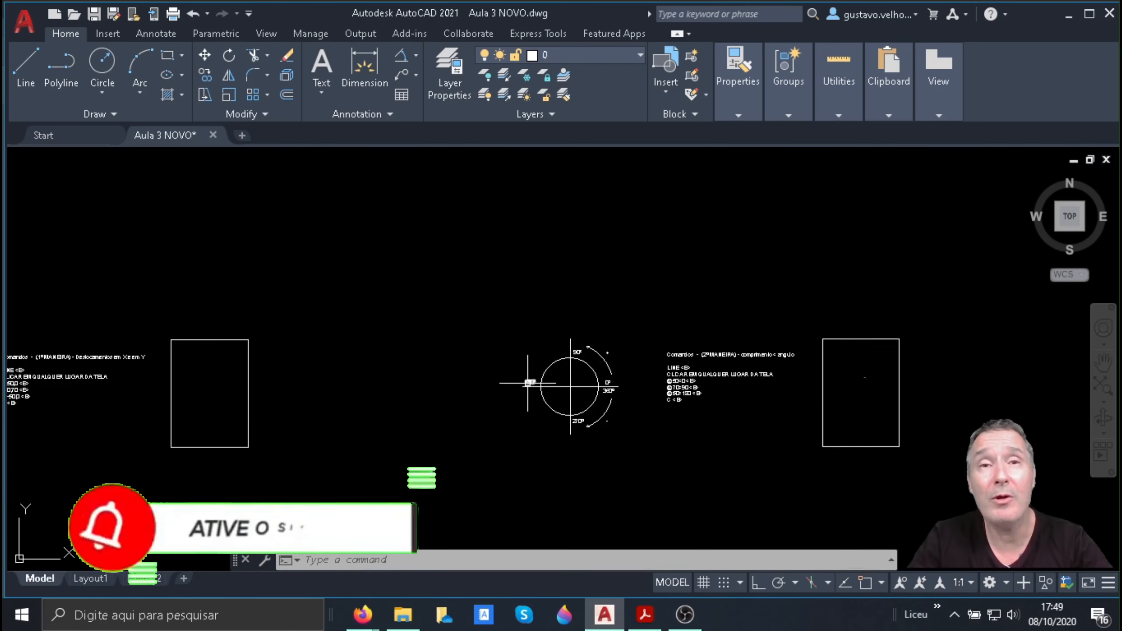
Step: Copy the complete angle circle diagram from its center and place seven copies in the empty area beyond the second rectangle
text(C)
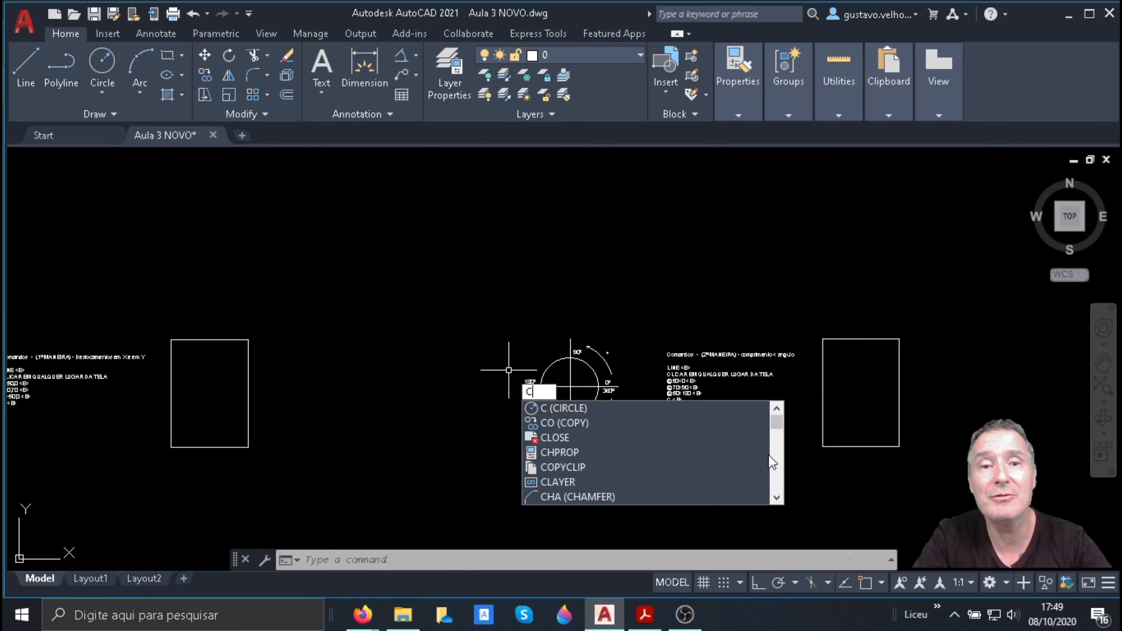
click(730, 423)
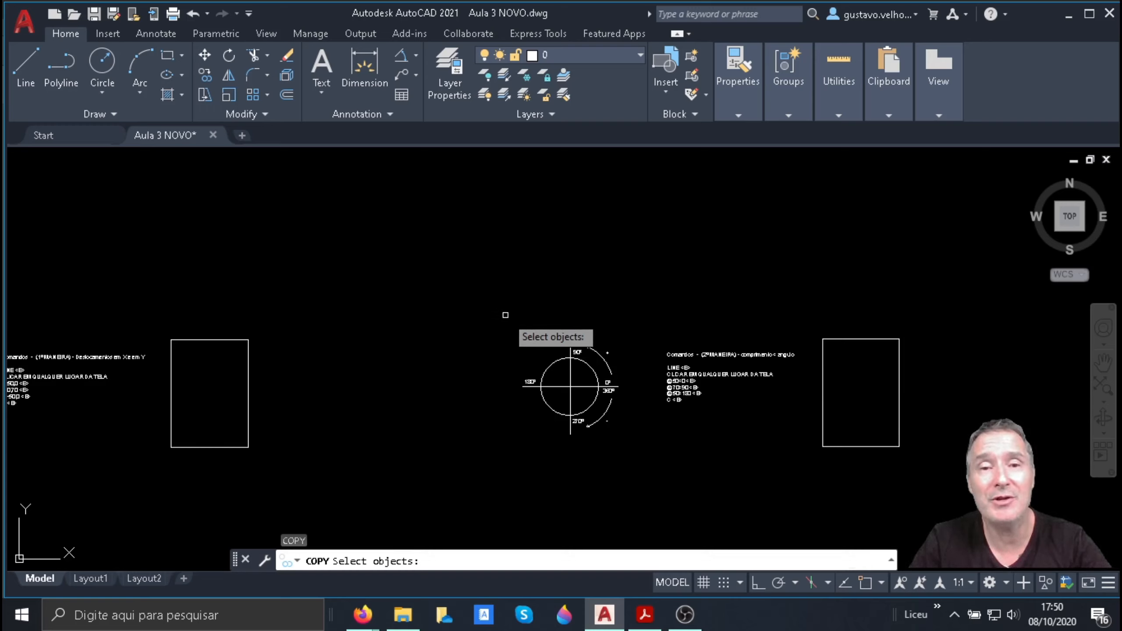
click(505, 315)
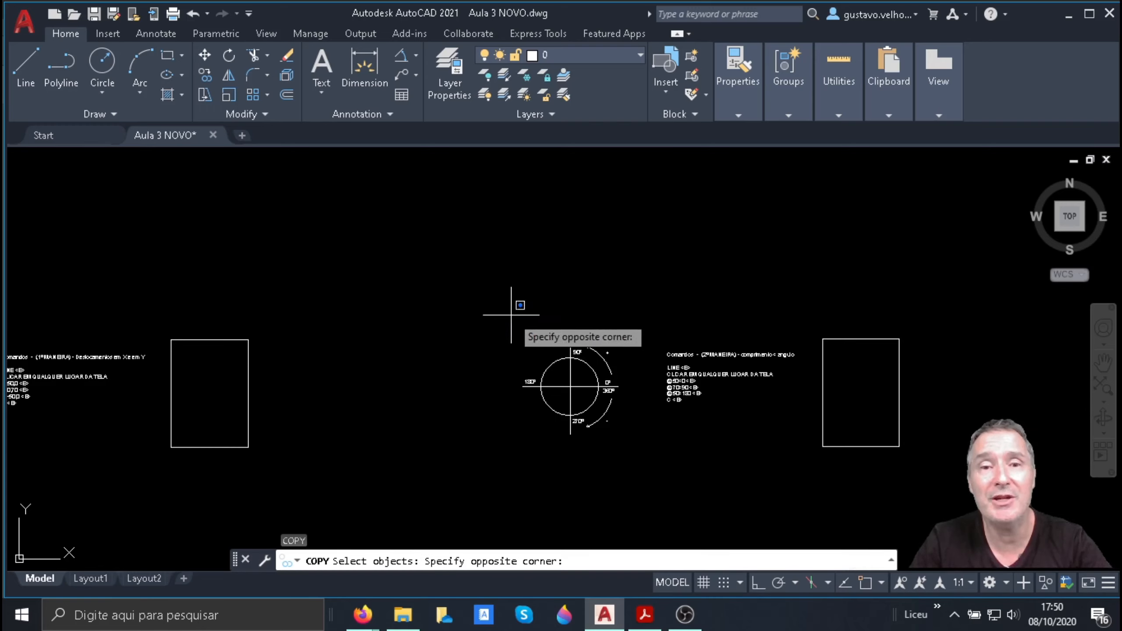
click(637, 457)
key(Return)
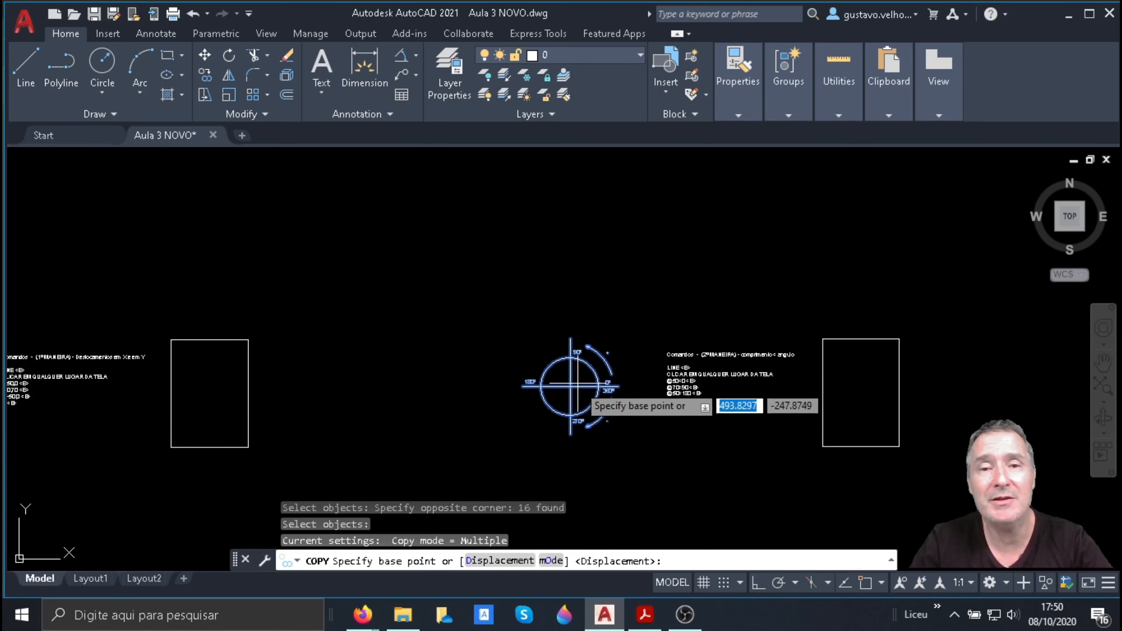
click(570, 385)
scroll(564, 320, down, 2)
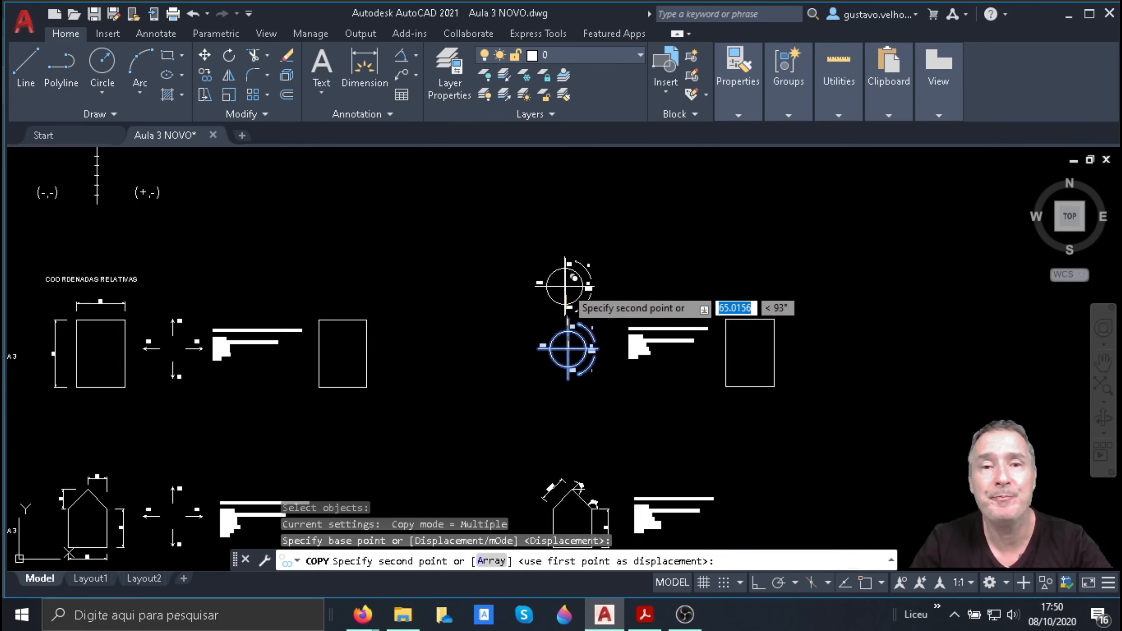
scroll(569, 349, down, 2)
click(870, 344)
click(923, 306)
click(863, 267)
click(918, 220)
click(839, 209)
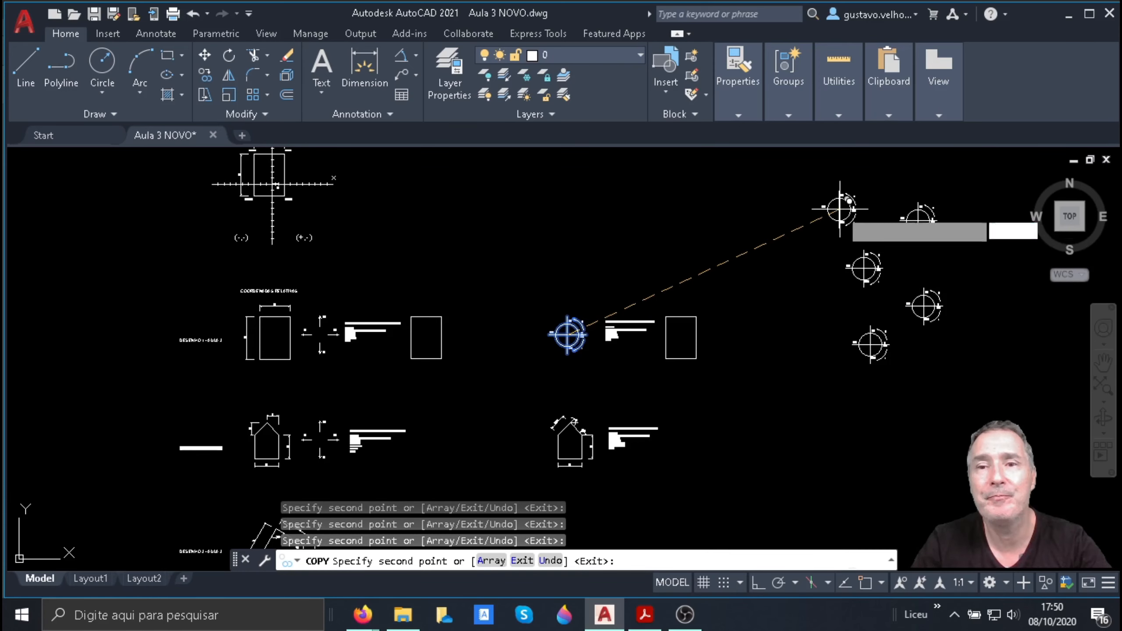
click(799, 286)
click(769, 233)
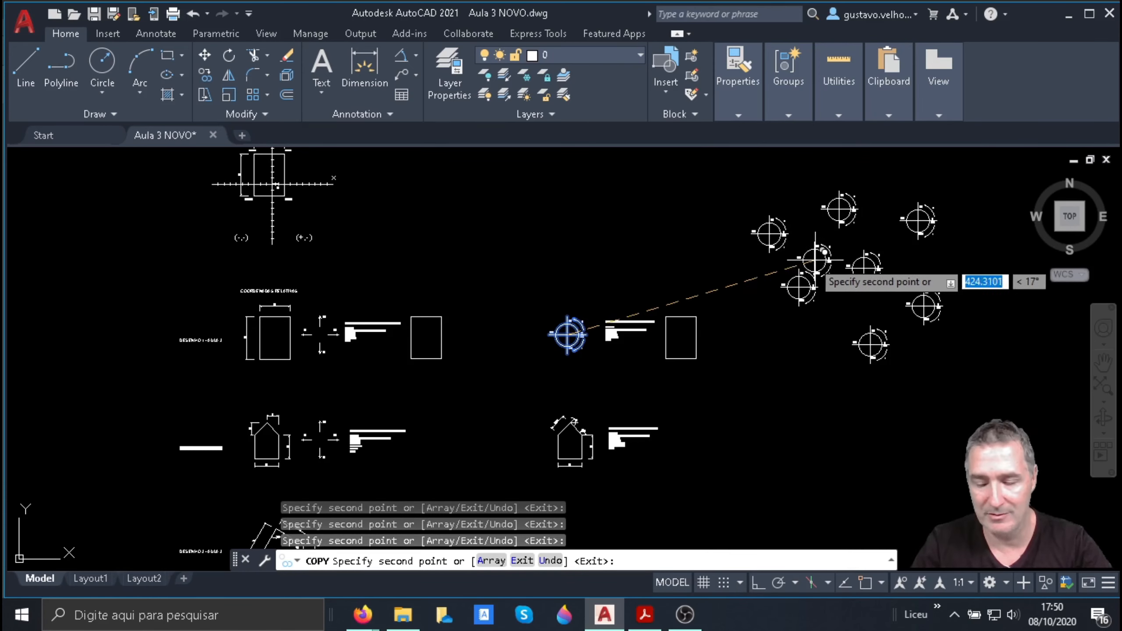
key(Return)
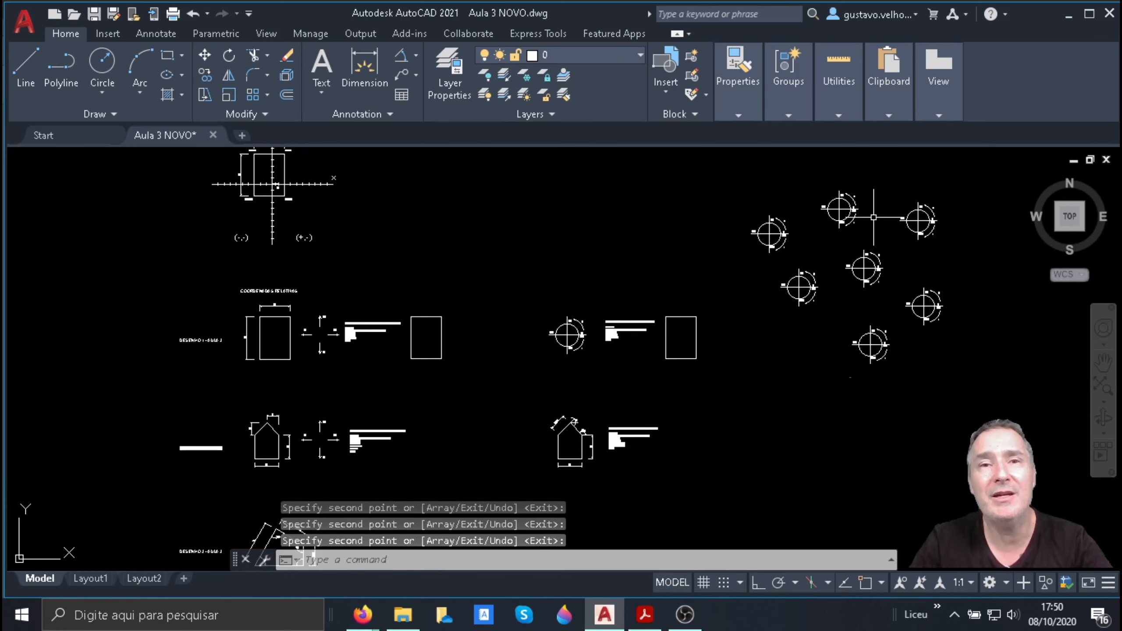
scroll(894, 232, up, 4)
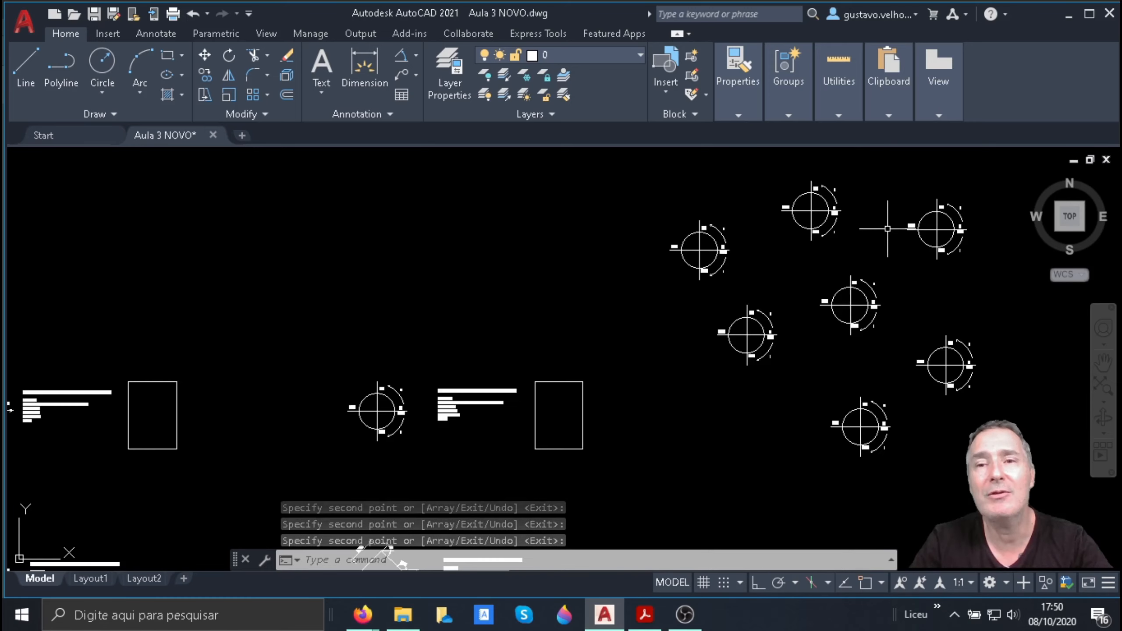
scroll(831, 291, up, 5)
scroll(724, 258, down, 4)
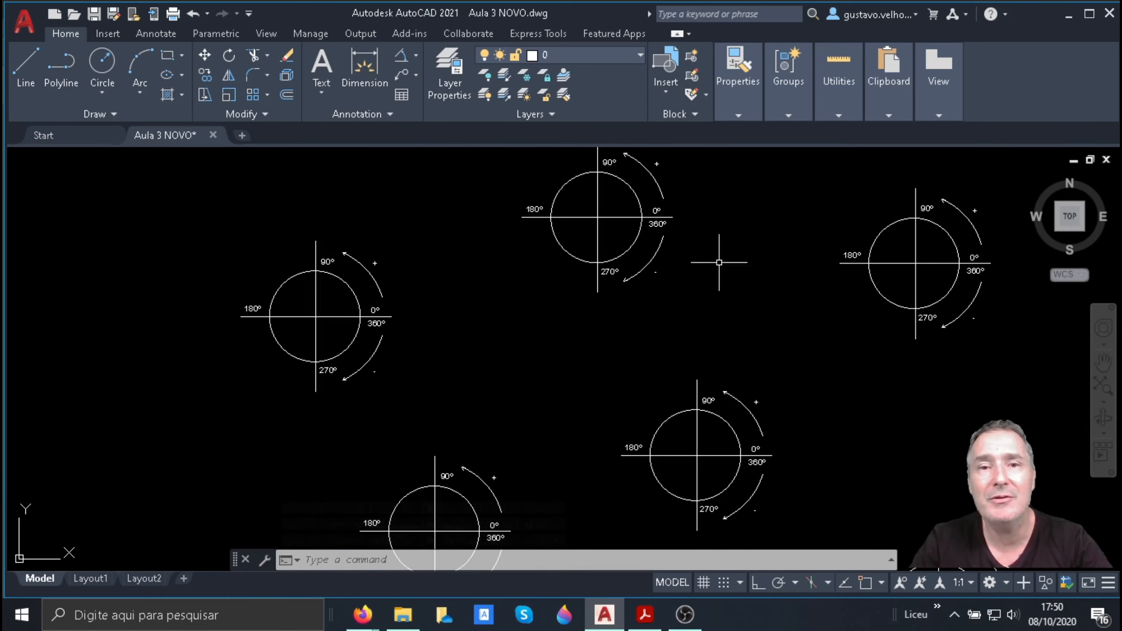
scroll(662, 257, up, 3)
scroll(640, 148, up, 2)
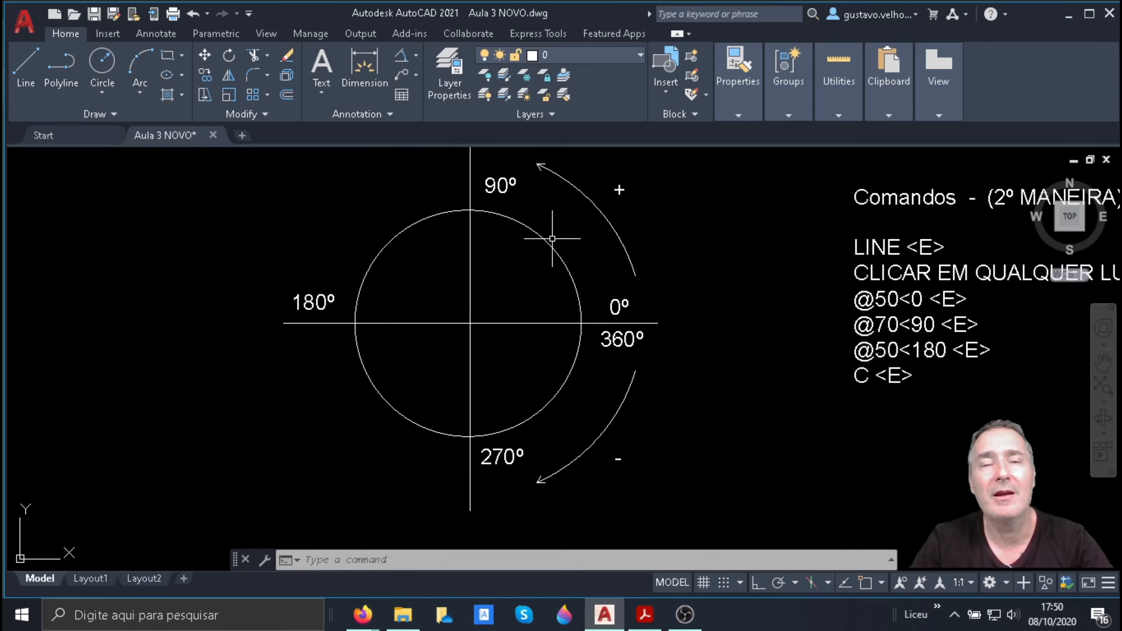
Step: Review the Desenho 1 - Aula 3 notes for both methods, Deslocamentos em X e em Y and comprimento < angulo
scroll(547, 261, down, 4)
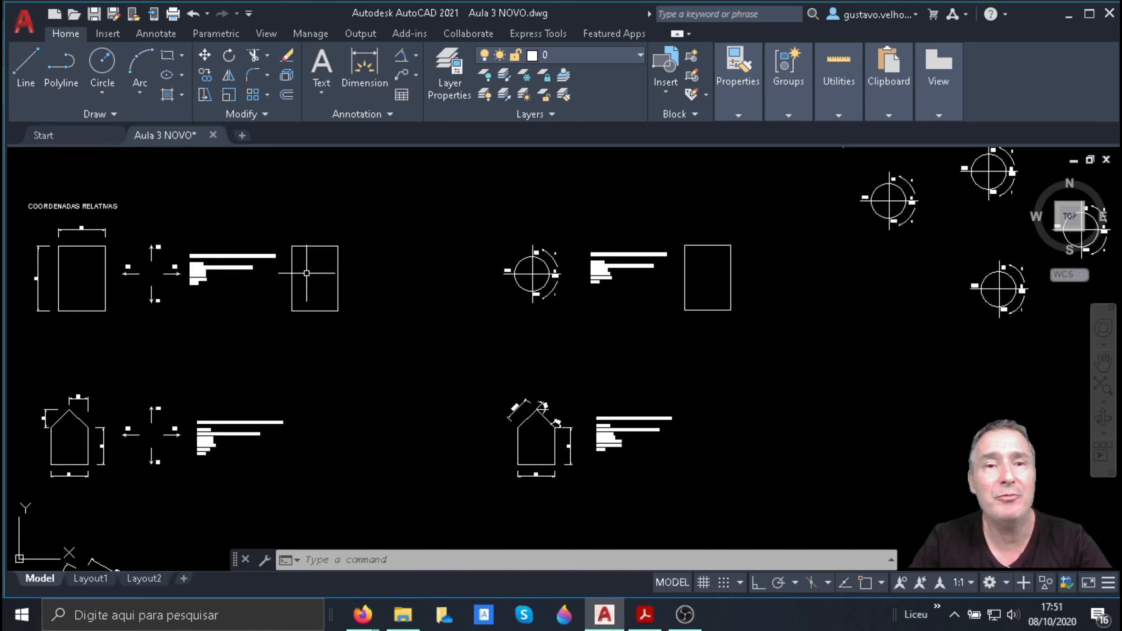
scroll(521, 296, down, 1)
scroll(138, 285, up, 2)
scroll(160, 297, up, 2)
scroll(212, 305, down, 6)
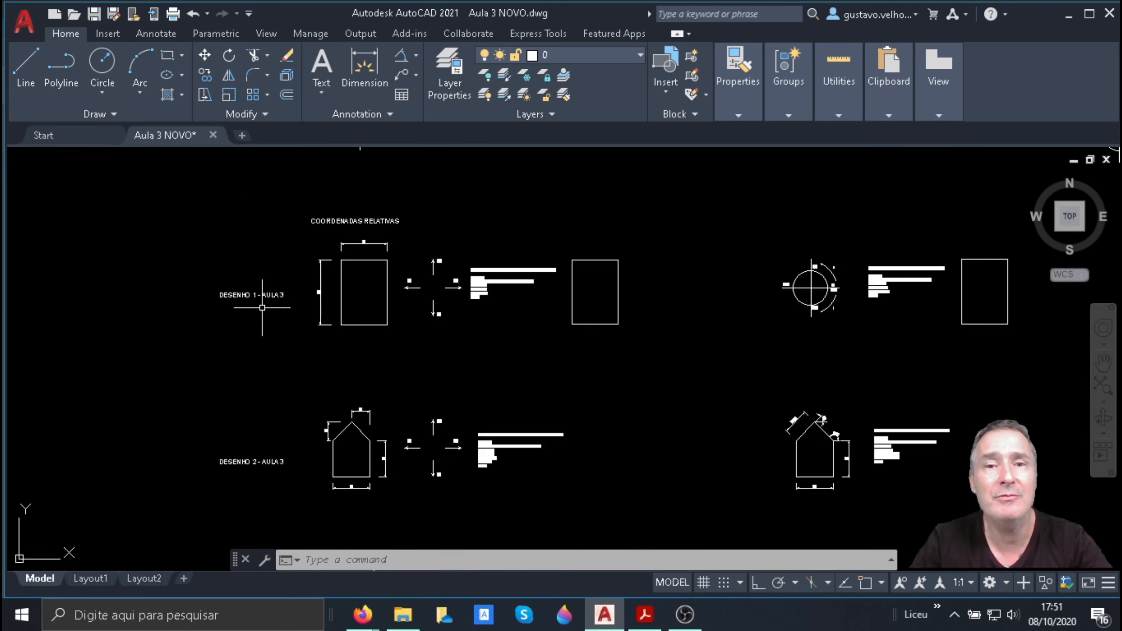
scroll(406, 292, up, 4)
scroll(616, 274, up, 3)
scroll(513, 261, up, 1)
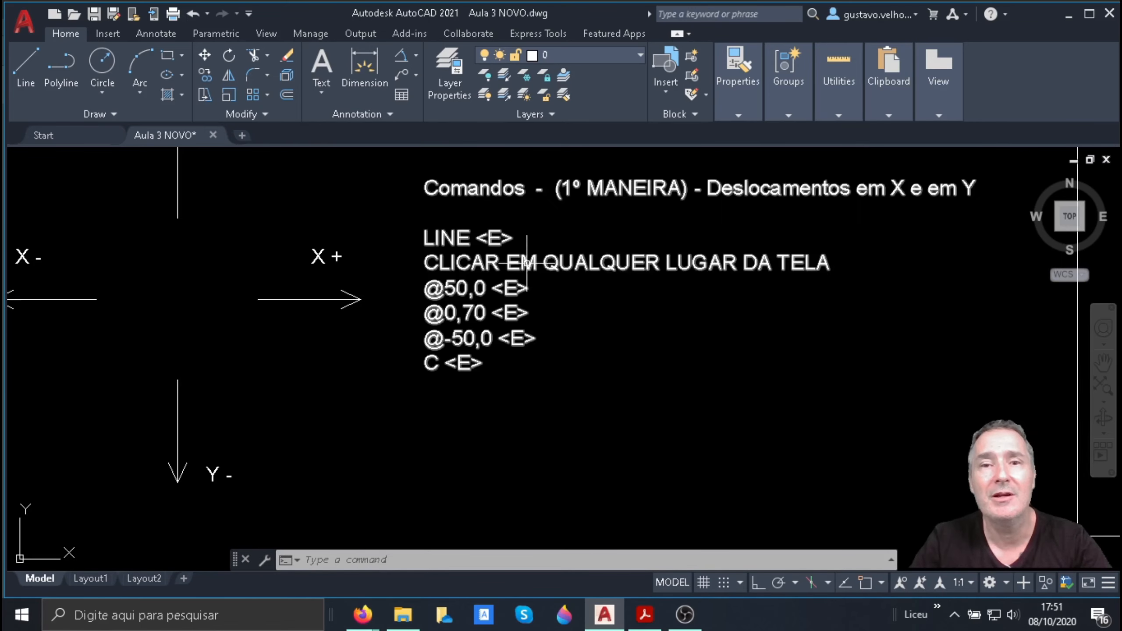
scroll(576, 243, down, 1)
scroll(599, 247, up, 2)
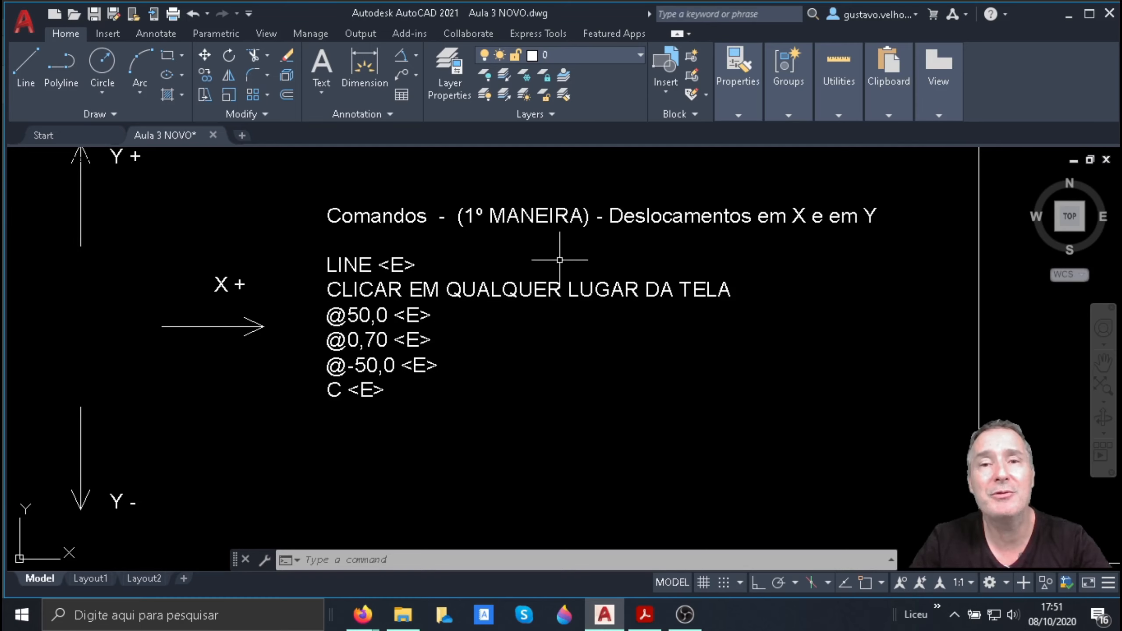
scroll(353, 329, down, 6)
scroll(353, 329, down, 3)
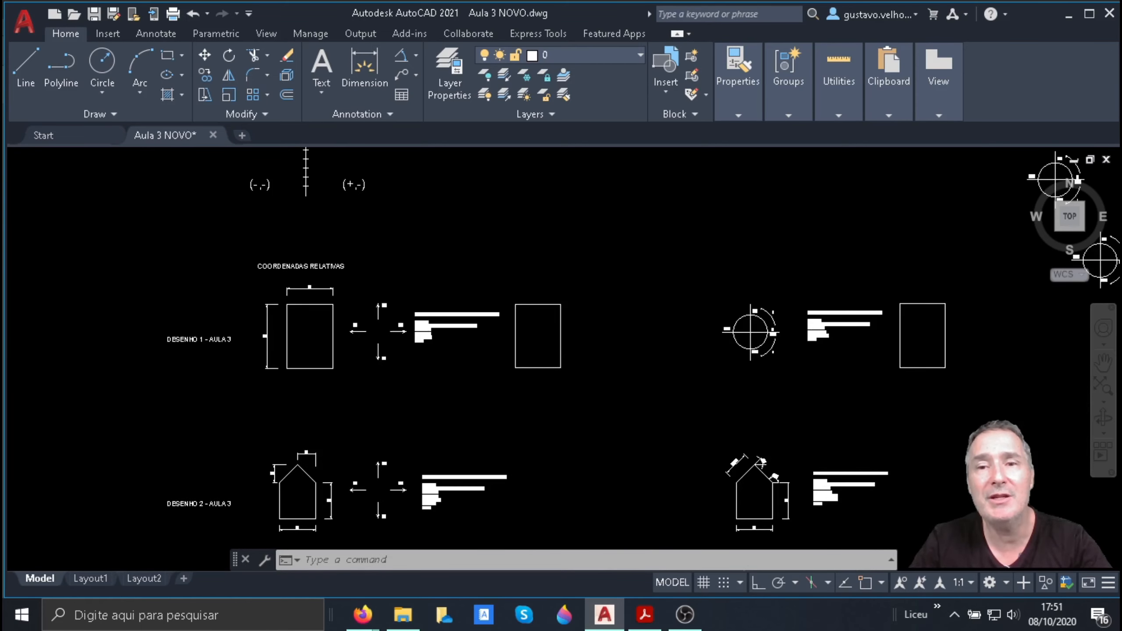
scroll(746, 385, up, 4)
scroll(648, 377, up, 2)
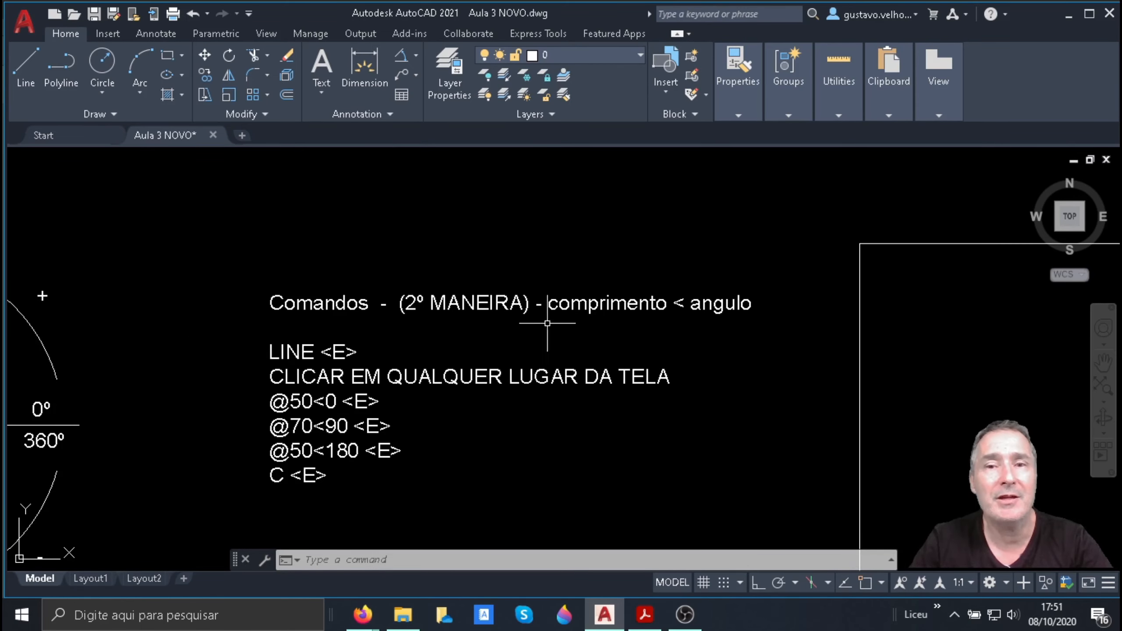
scroll(547, 327, down, 6)
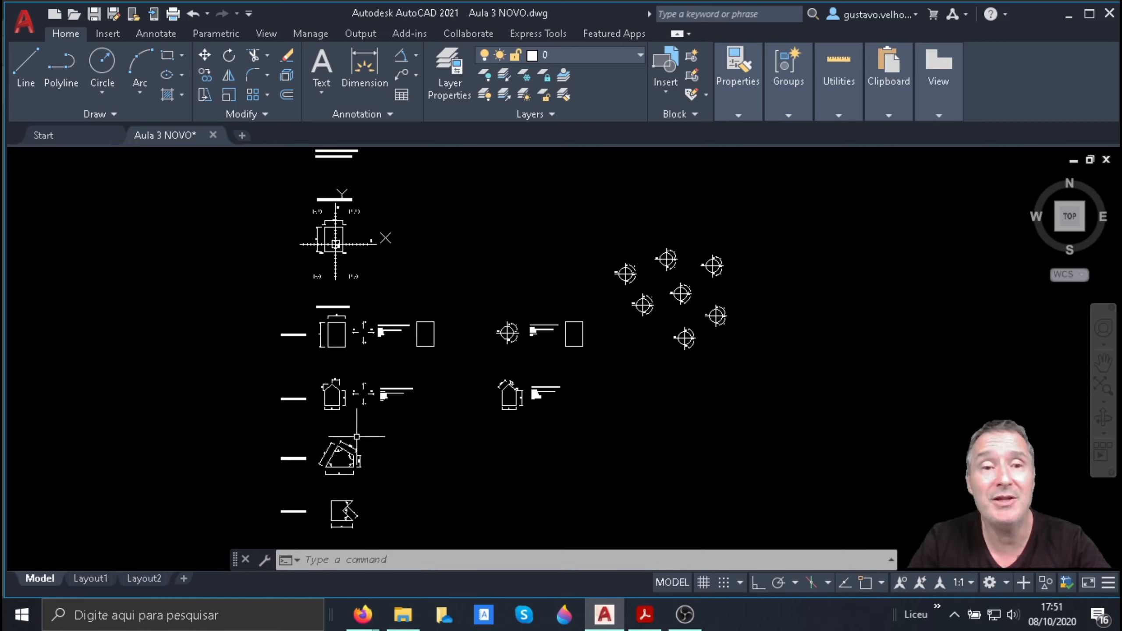
scroll(349, 419, up, 4)
scroll(345, 399, up, 2)
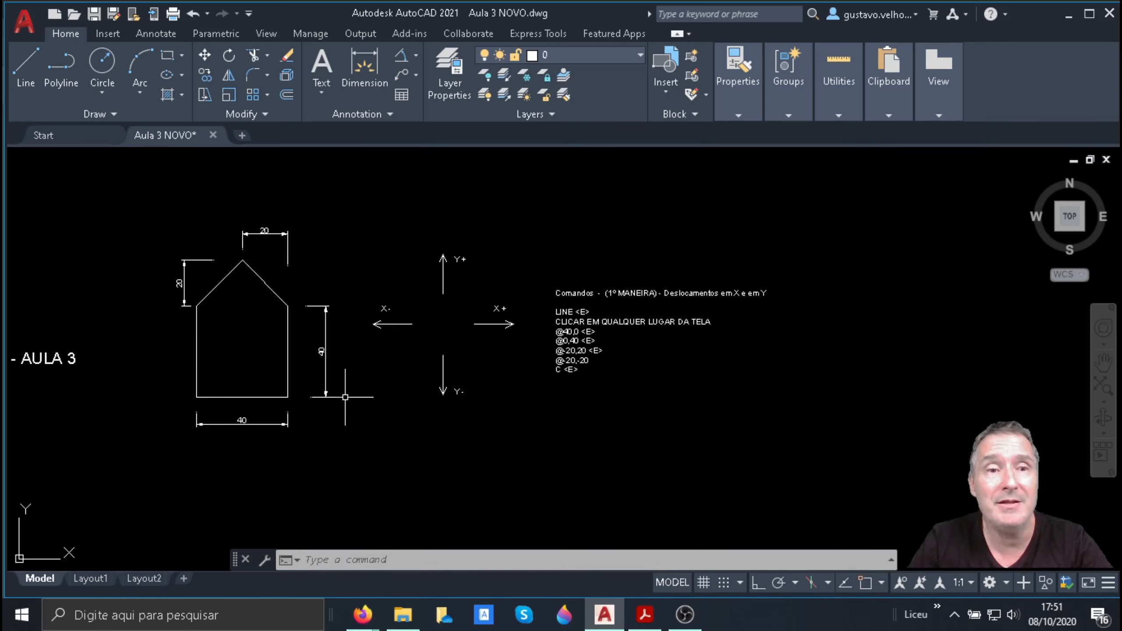
scroll(250, 311, up, 2)
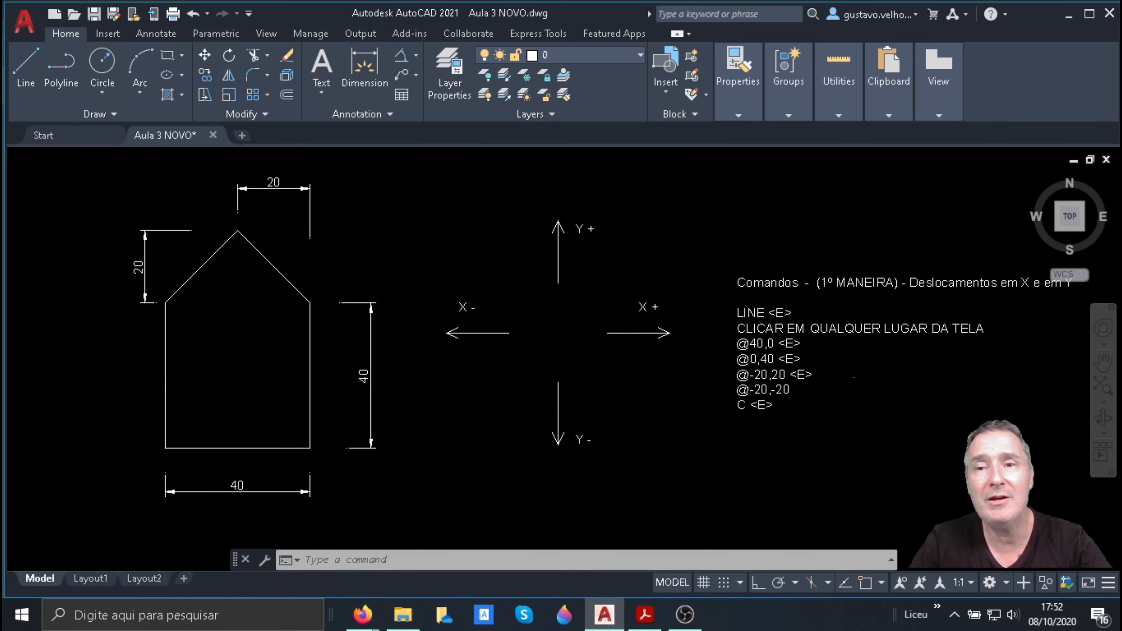
scroll(870, 345, down, 2)
scroll(796, 317, up, 6)
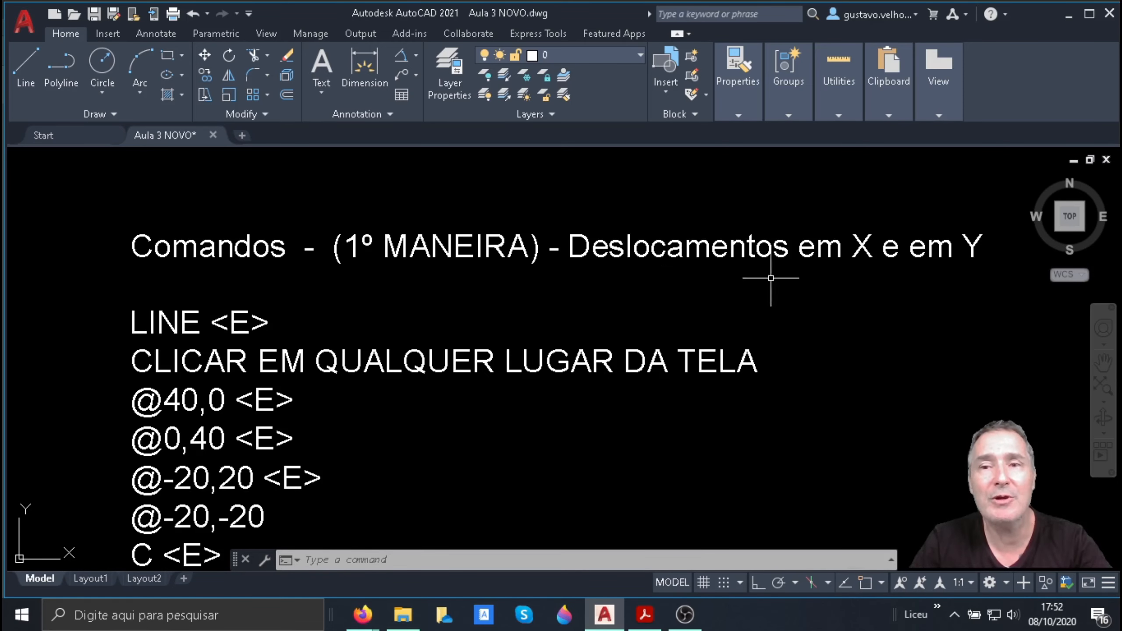
scroll(591, 261, down, 2)
scroll(964, 229, down, 2)
text(l)
key(Return)
click(922, 397)
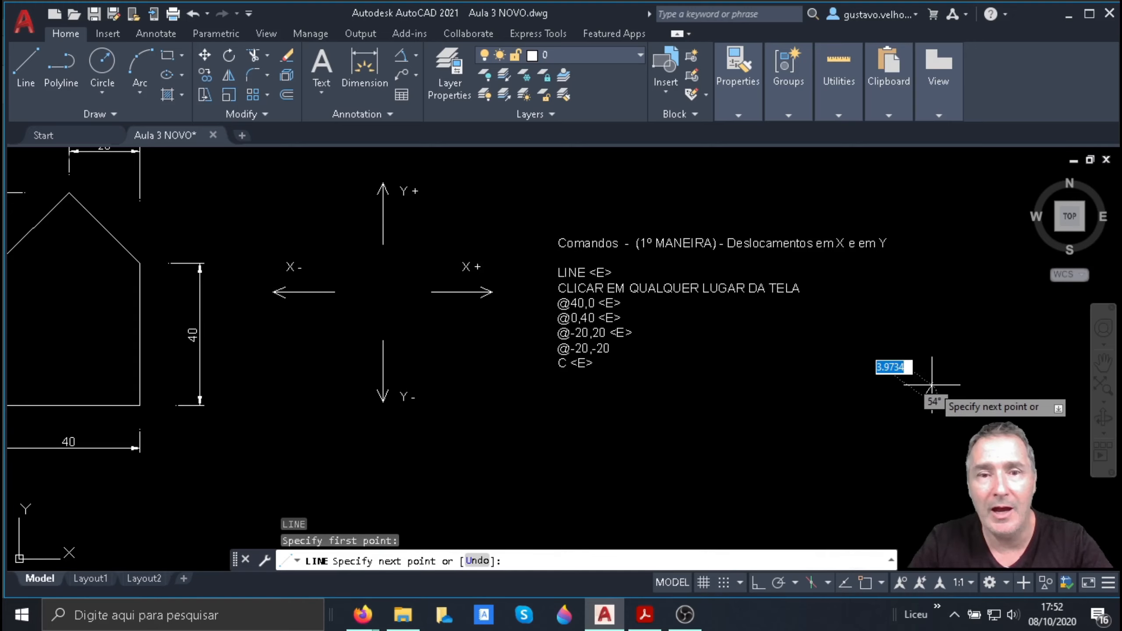
text(@4)
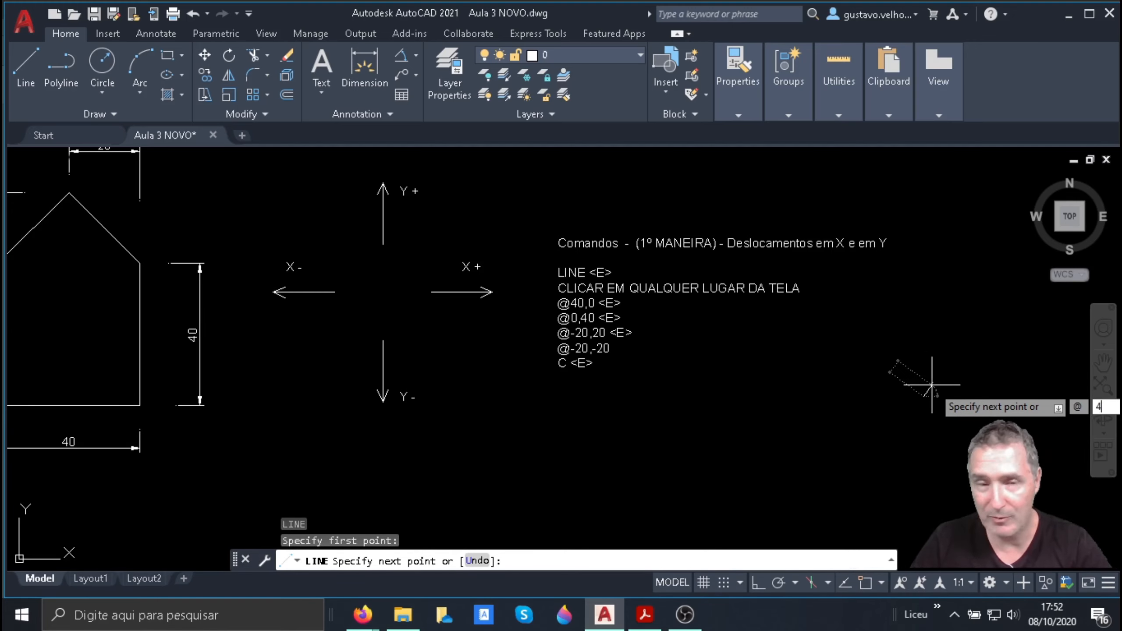
text(0)
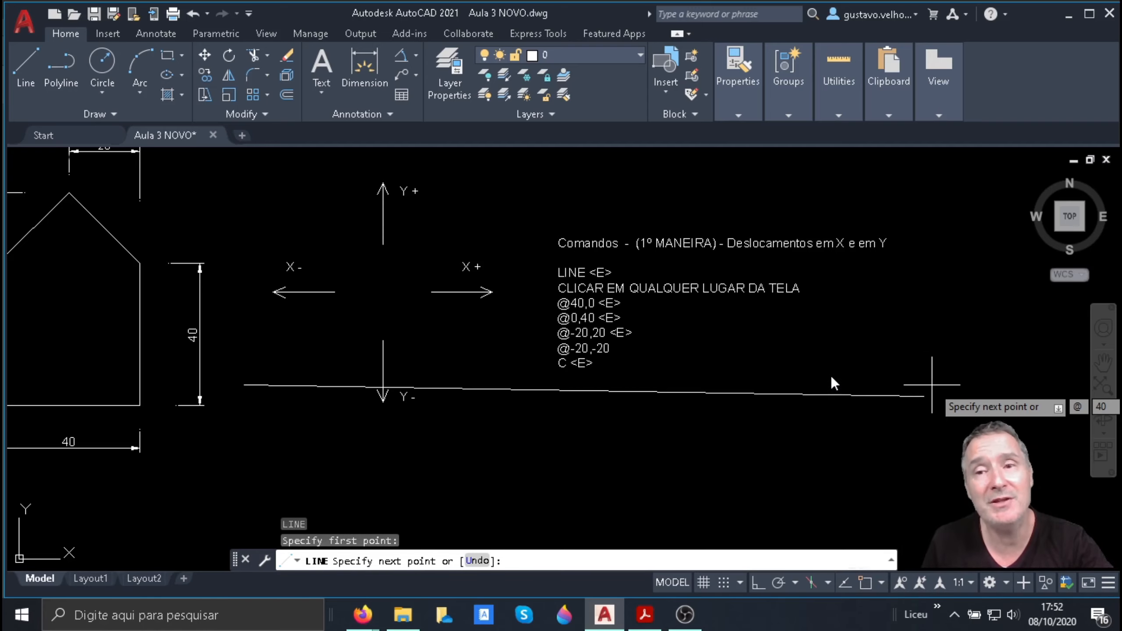
key(Return)
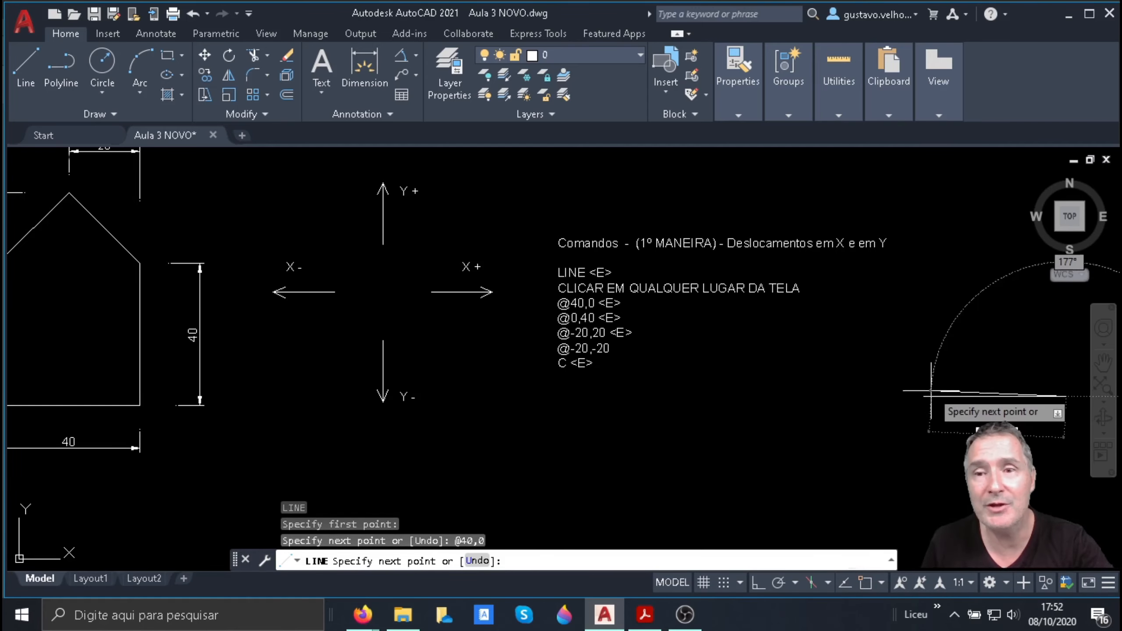
Step: Continue the line with @0,40 for the house's vertical side and @-20,20 for the first roof slope
text(@0,40)
key(Return)
text(@-20)
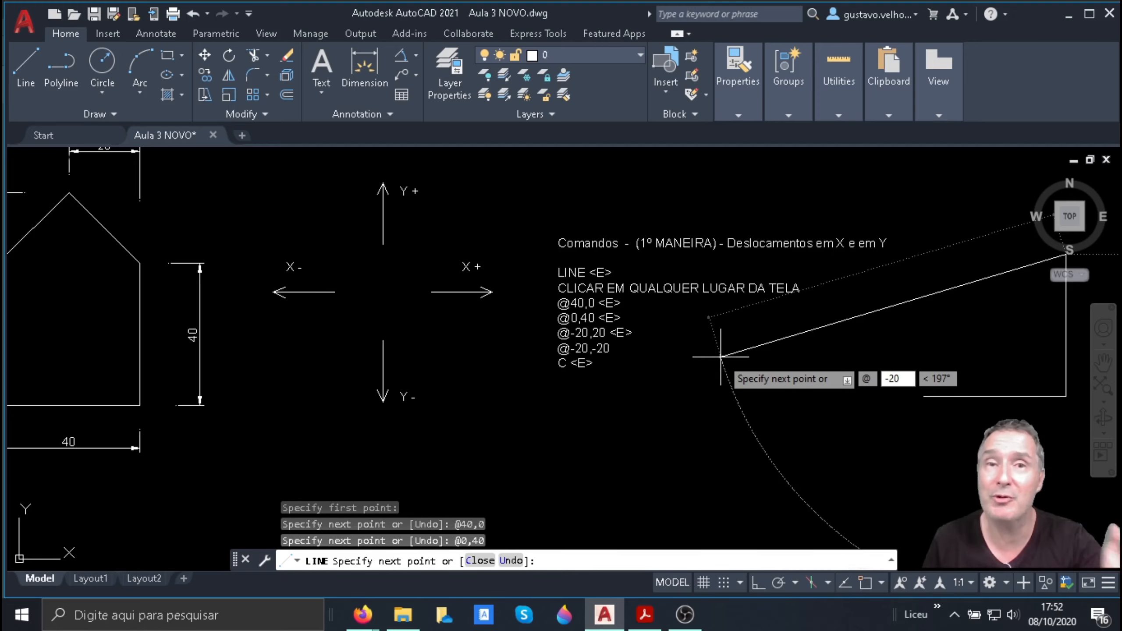
text(,)
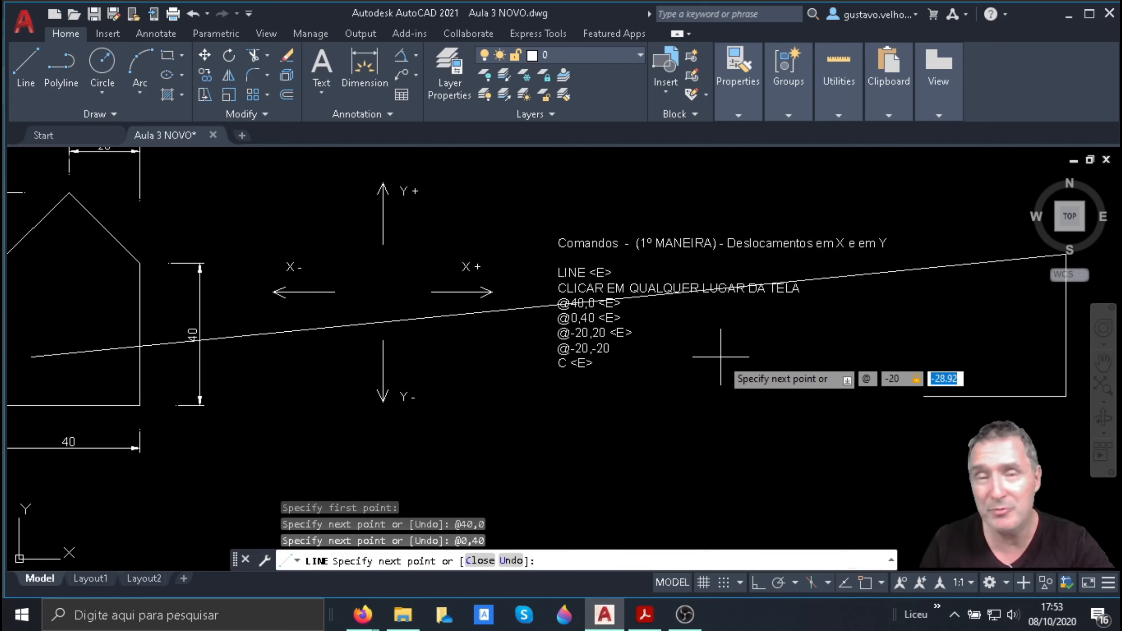
text(20)
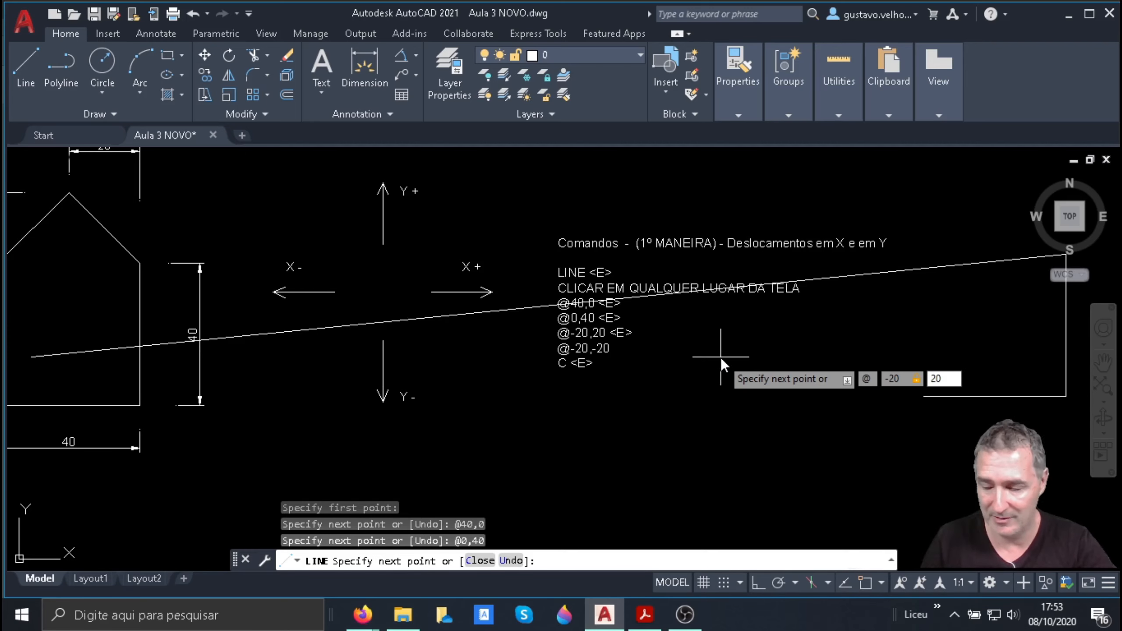
key(Return)
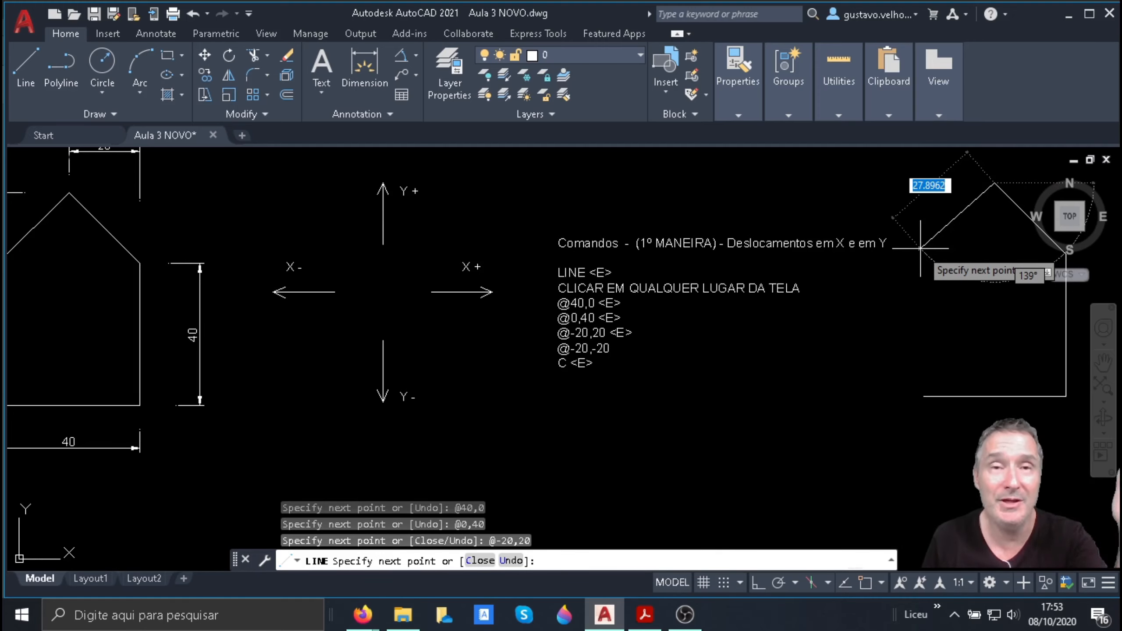
Step: Draw the second roof slope with @-20,-20 and close the house outline back to its starting point
text(@-20)
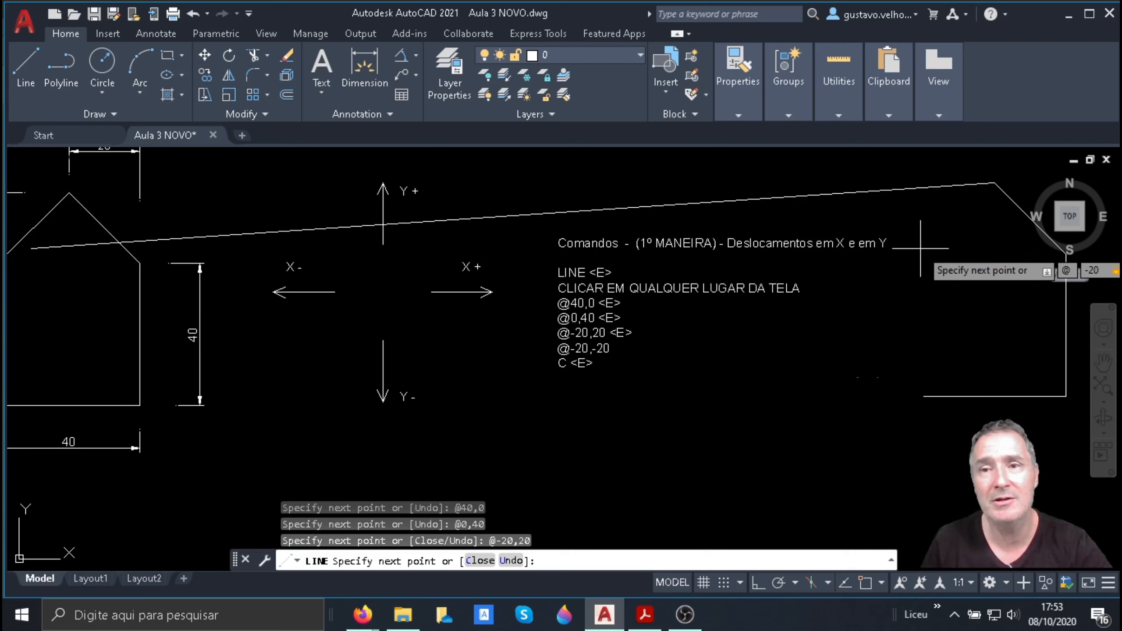
text(,-20)
key(Return)
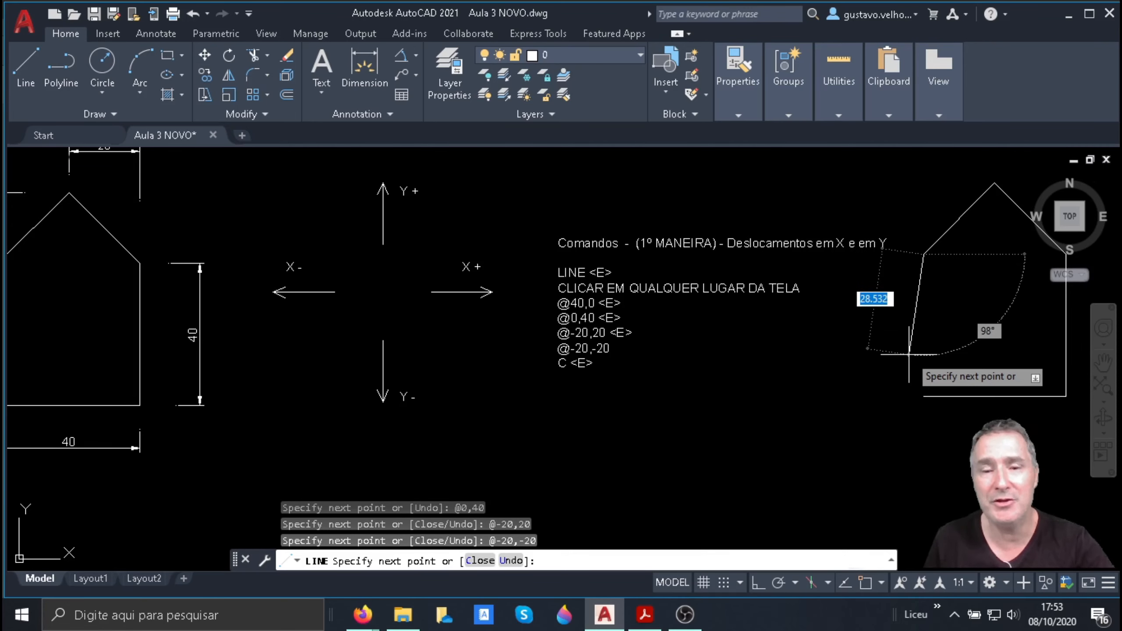
text(C)
key(Return)
middle_drag(907, 355, 881, 401)
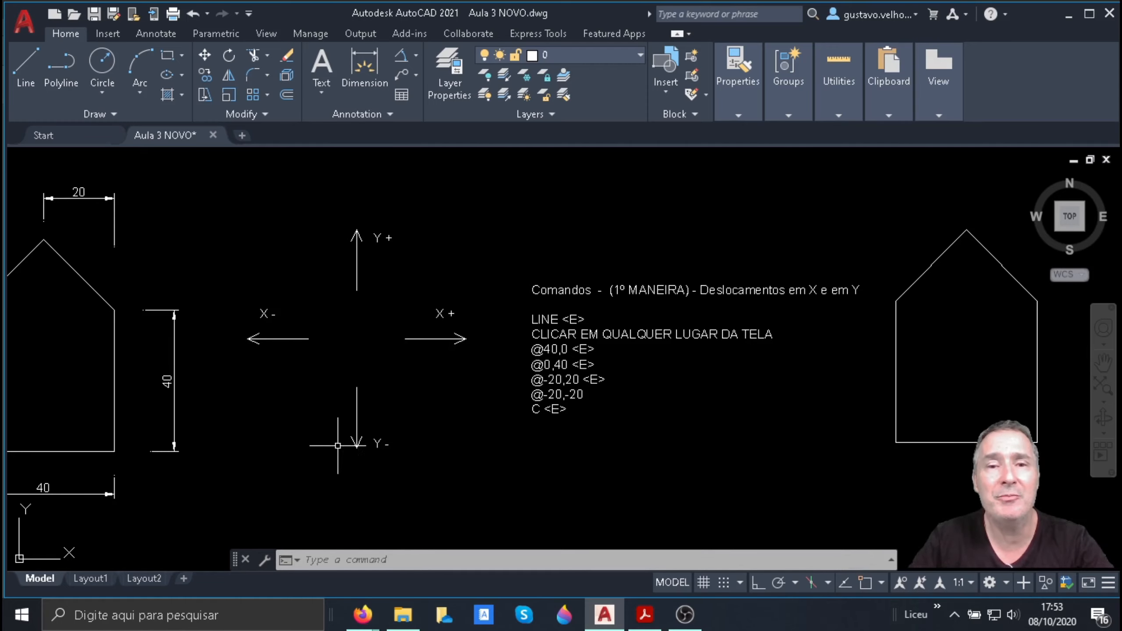
Step: Examine the dimensioned house of Desenho 2 and its 2º MANEIRA notes on length and angle
scroll(281, 368, down, 3)
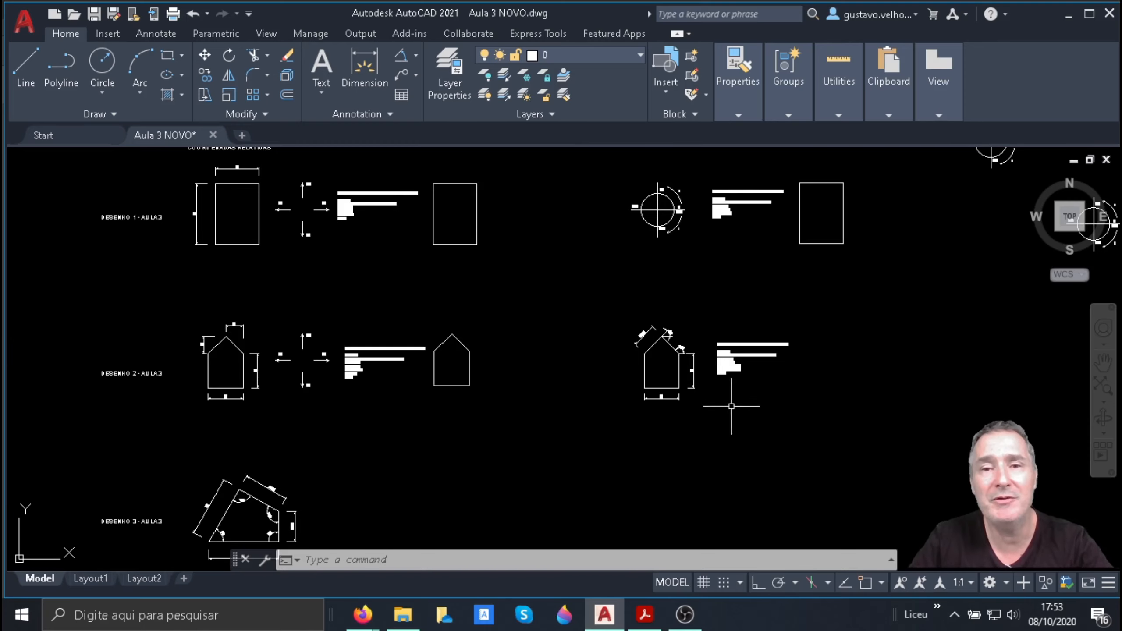
scroll(808, 379, up, 1)
scroll(625, 360, down, 1)
scroll(624, 357, down, 2)
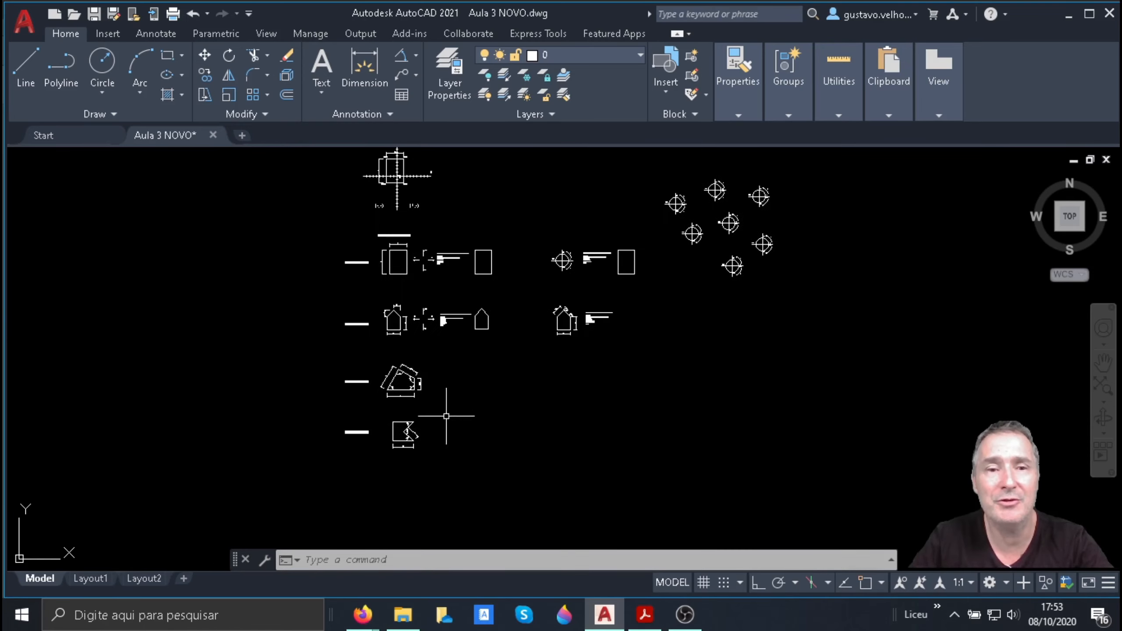
scroll(656, 321, up, 2)
scroll(552, 290, up, 3)
scroll(368, 210, up, 2)
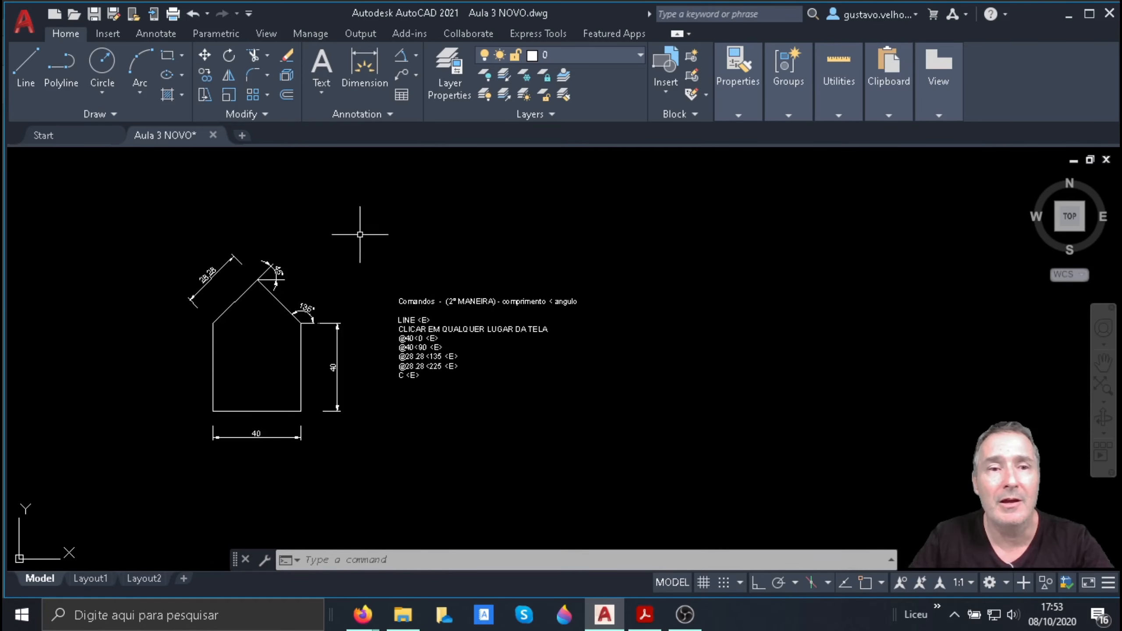
scroll(368, 235, up, 1)
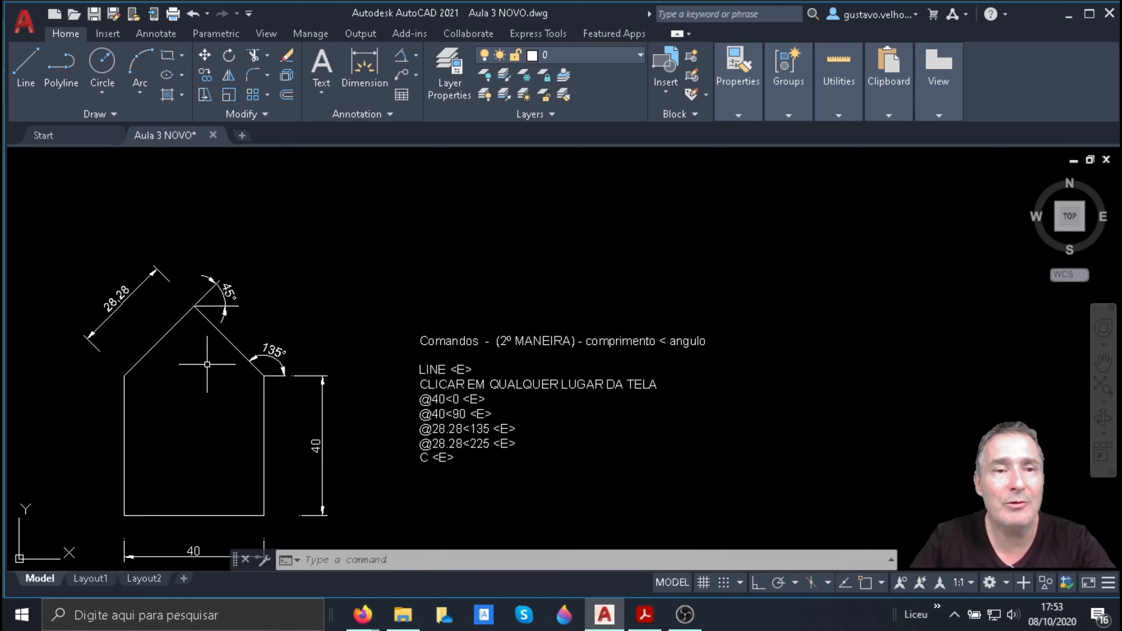
scroll(168, 360, up, 2)
middle_drag(168, 360, 271, 304)
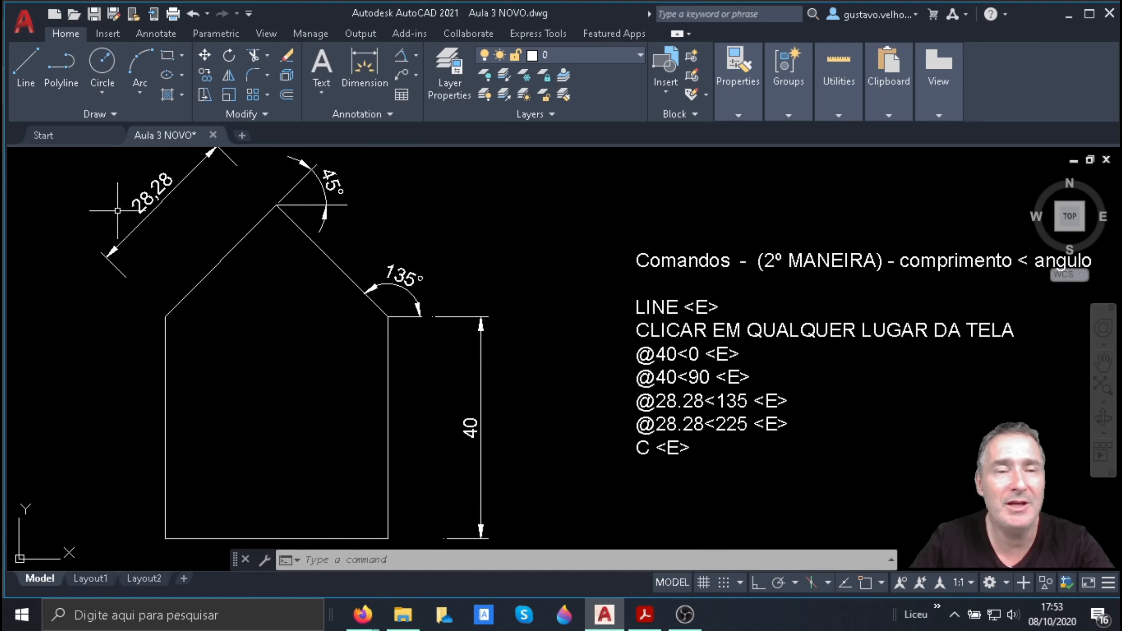
scroll(224, 266, down, 1)
text(l)
key(Return)
click(820, 462)
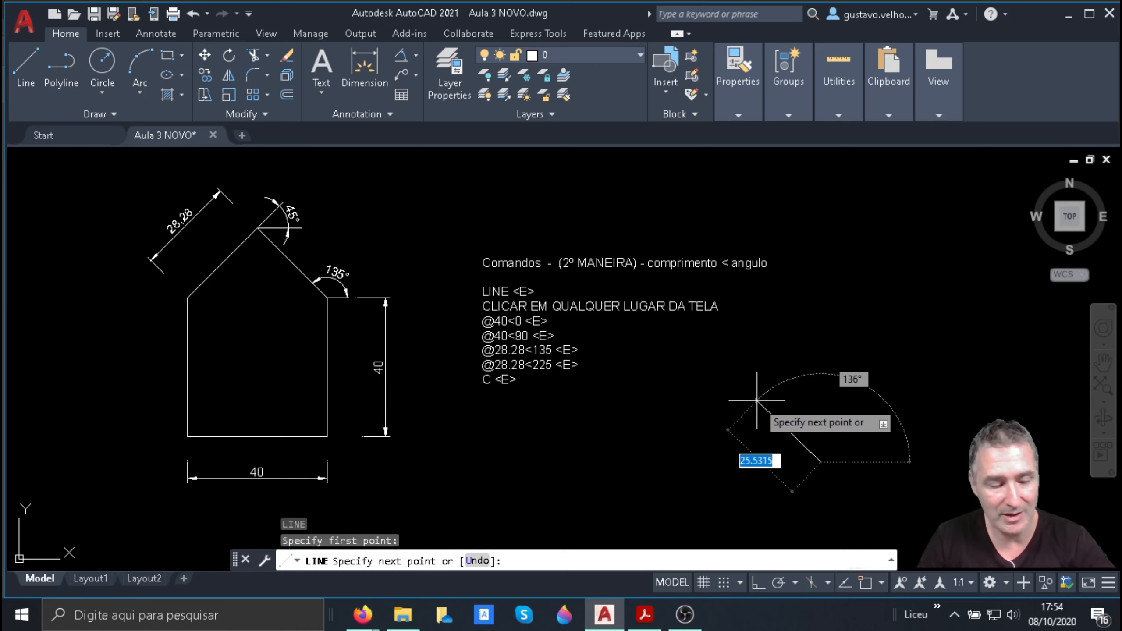
key(F8)
key(F8)
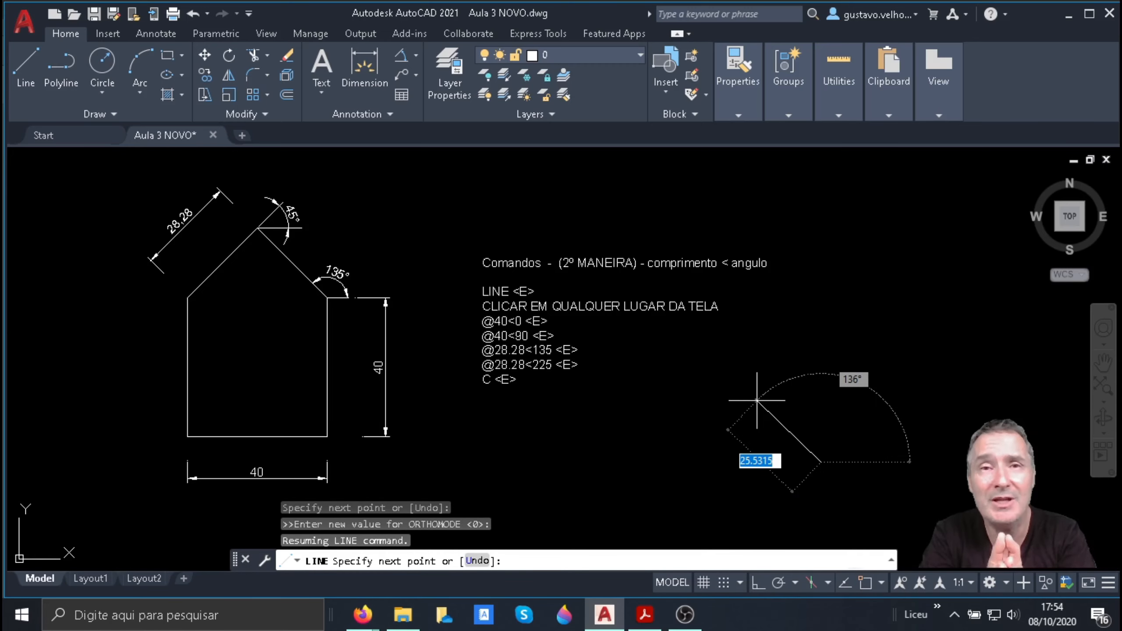
text(@40<0)
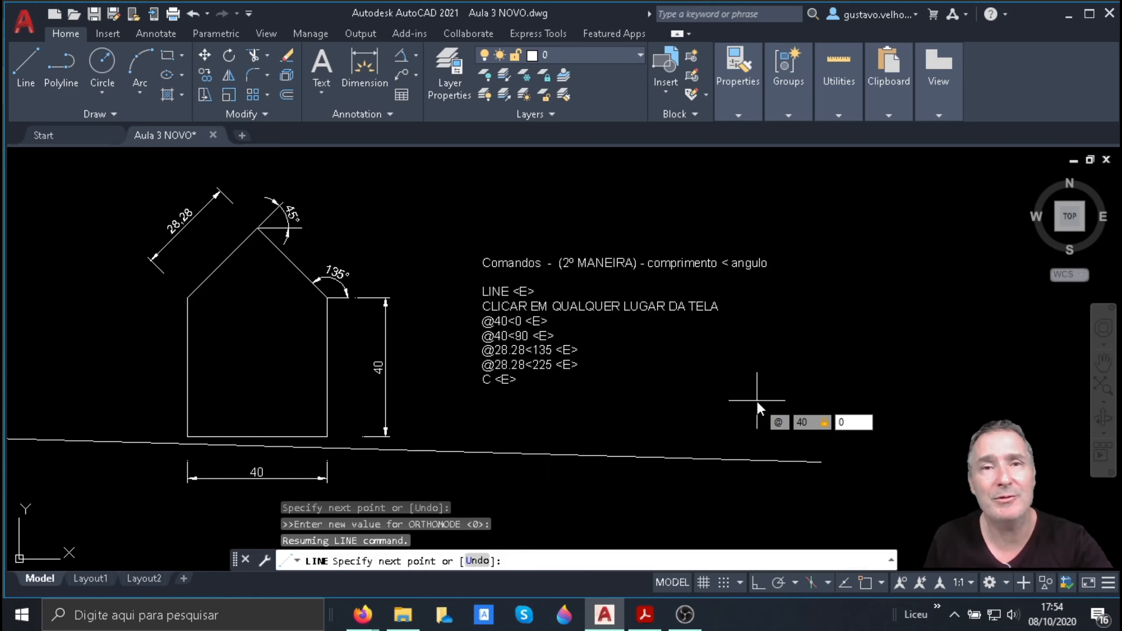
key(Return)
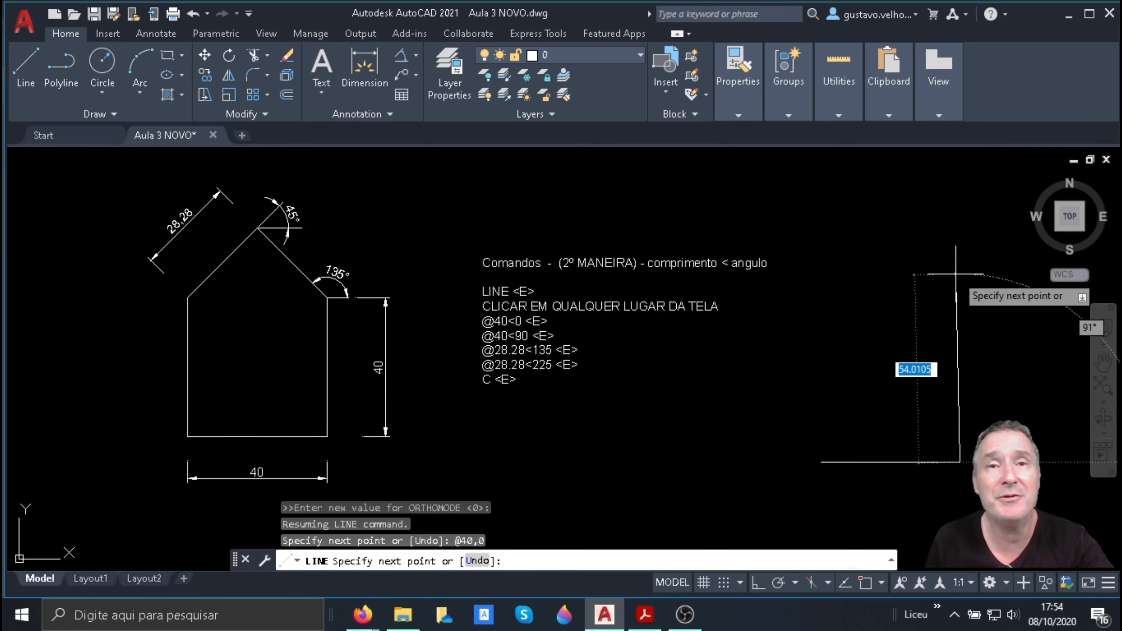
text(@)
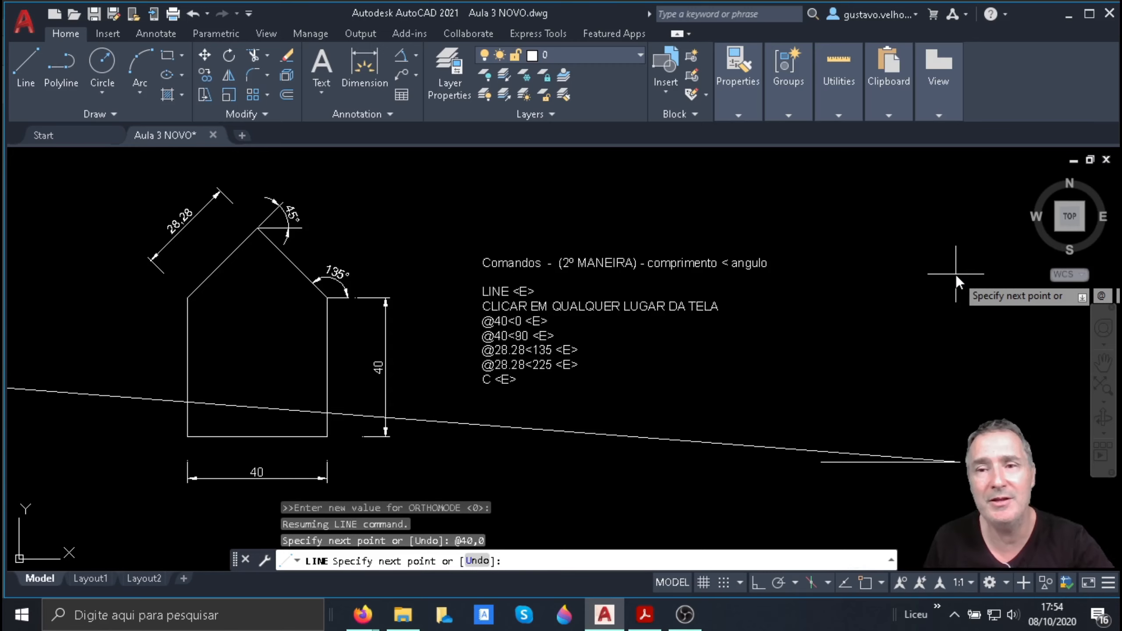
text(40<90)
key(Return)
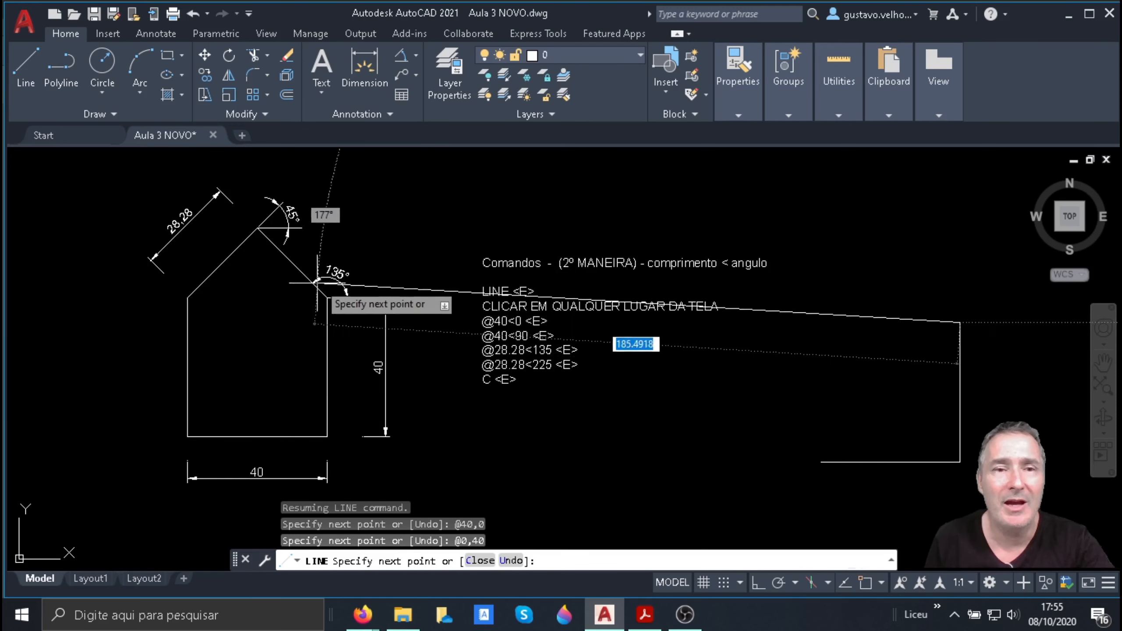
scroll(311, 282, up, 4)
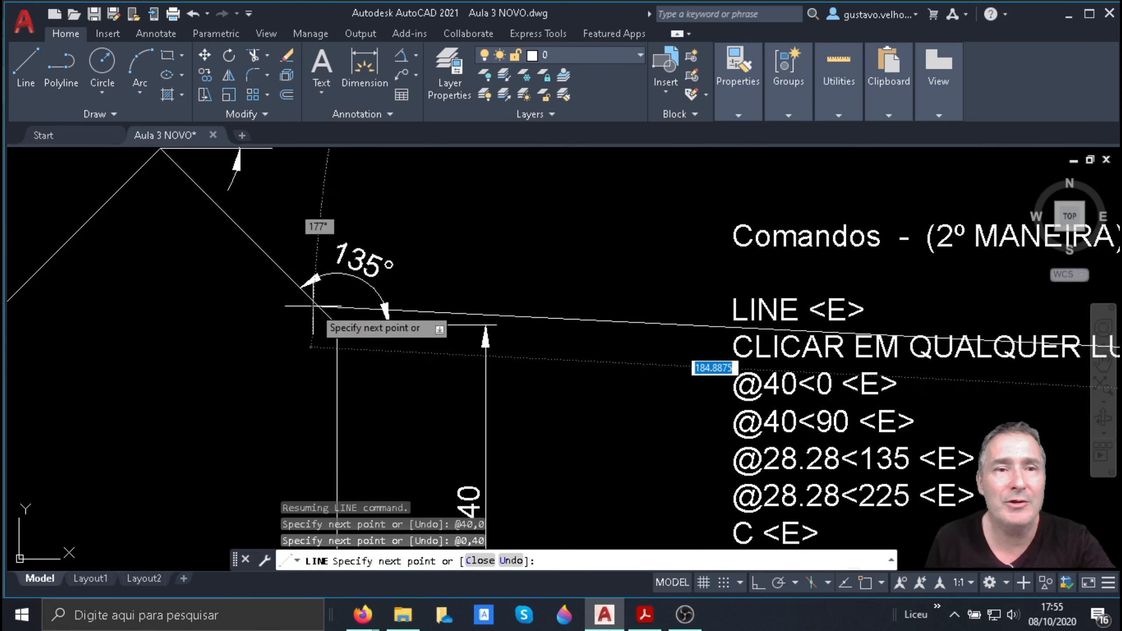
scroll(318, 311, down, 2)
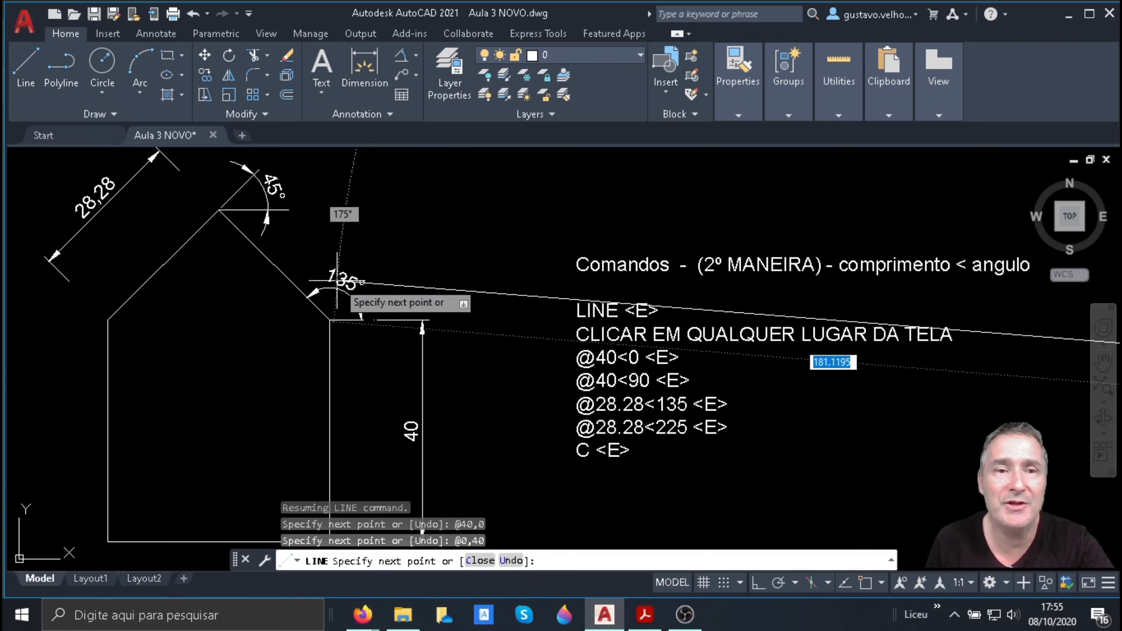
scroll(320, 286, down, 3)
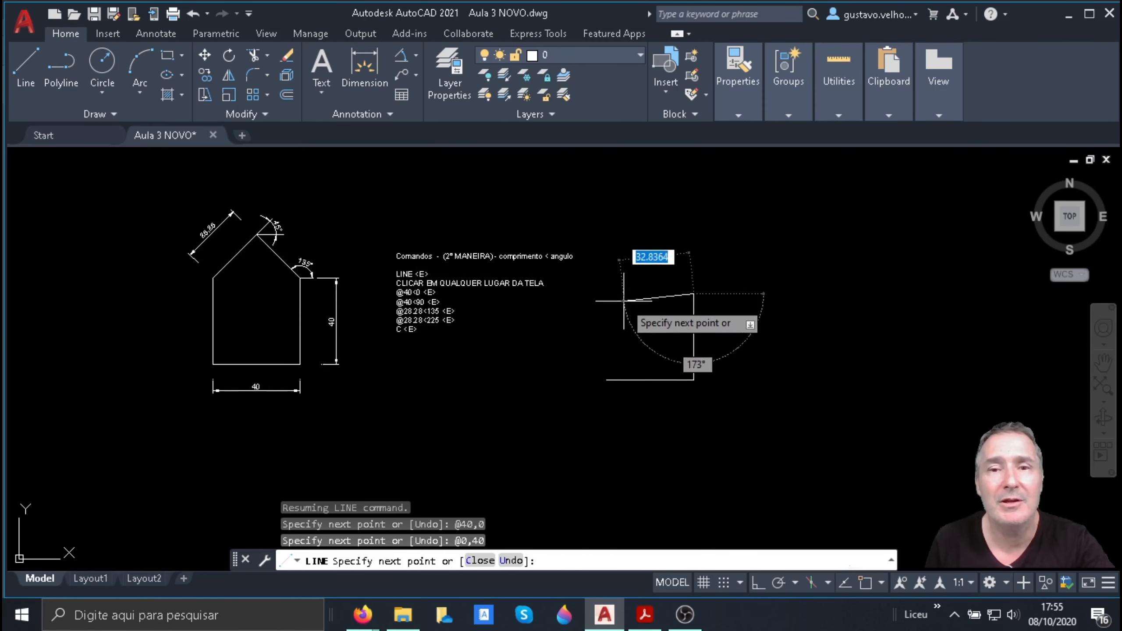
text(@)
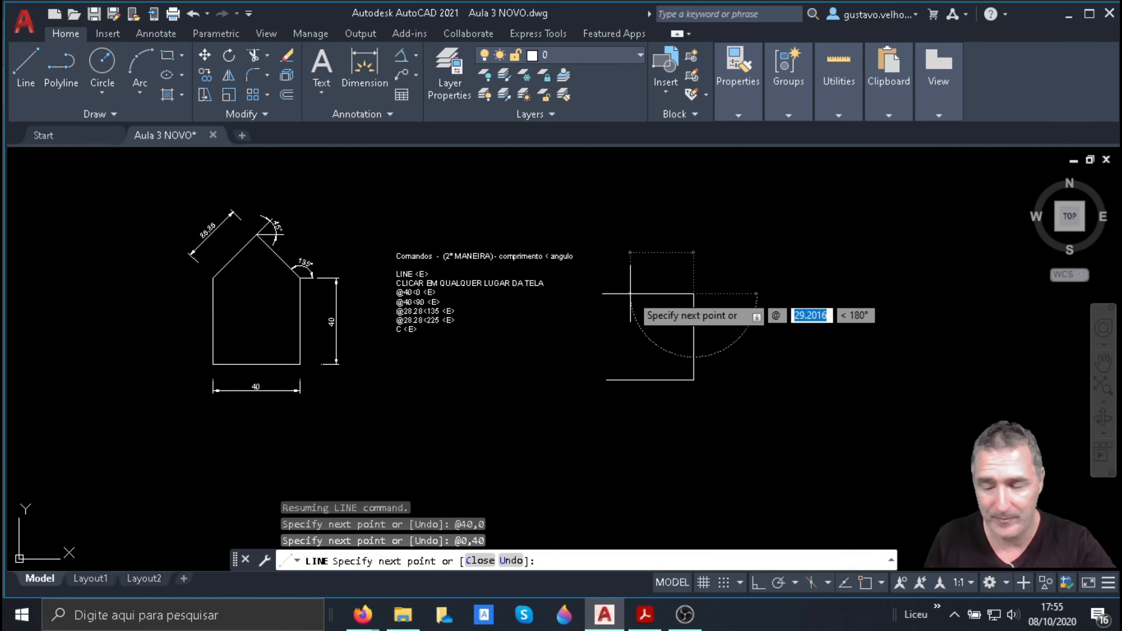
text(28.28)
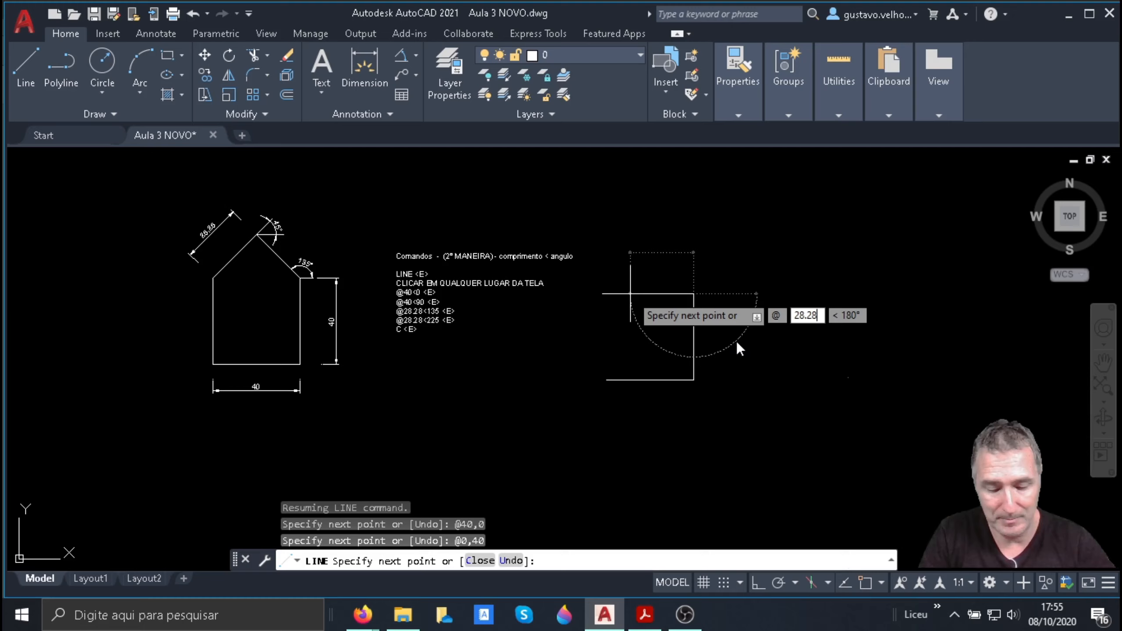
key(Tab)
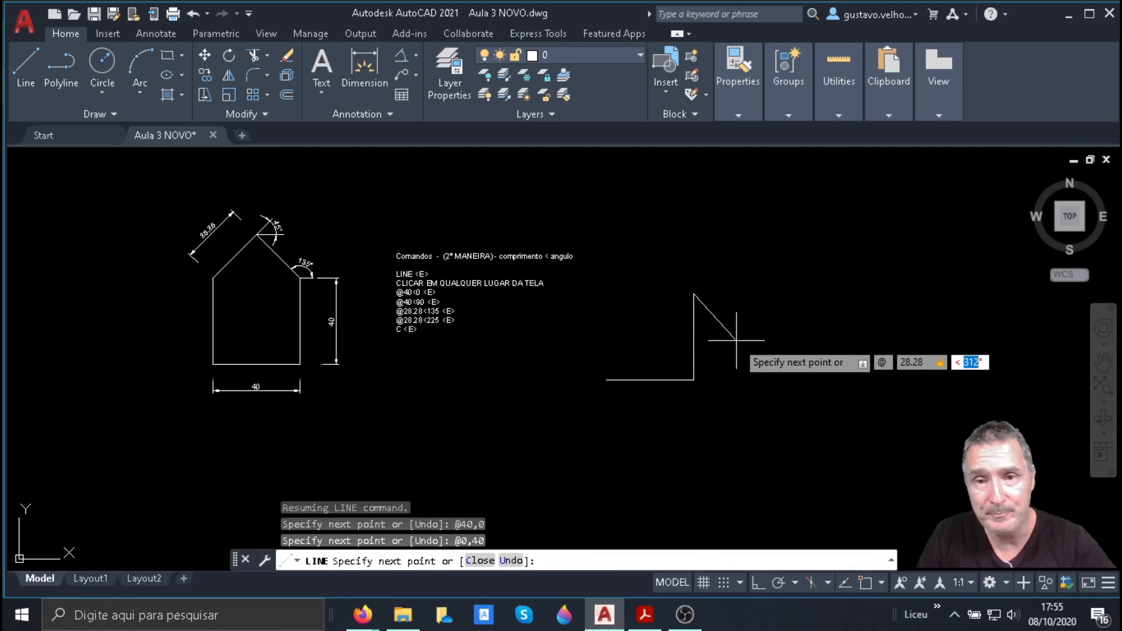
text(13)
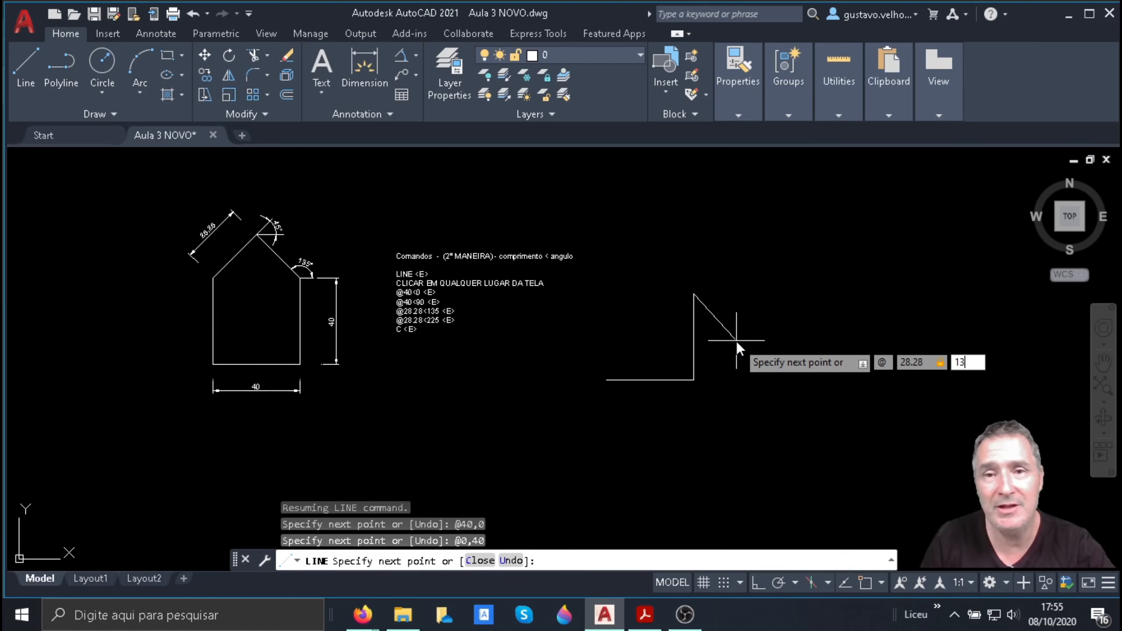
text(5)
key(Return)
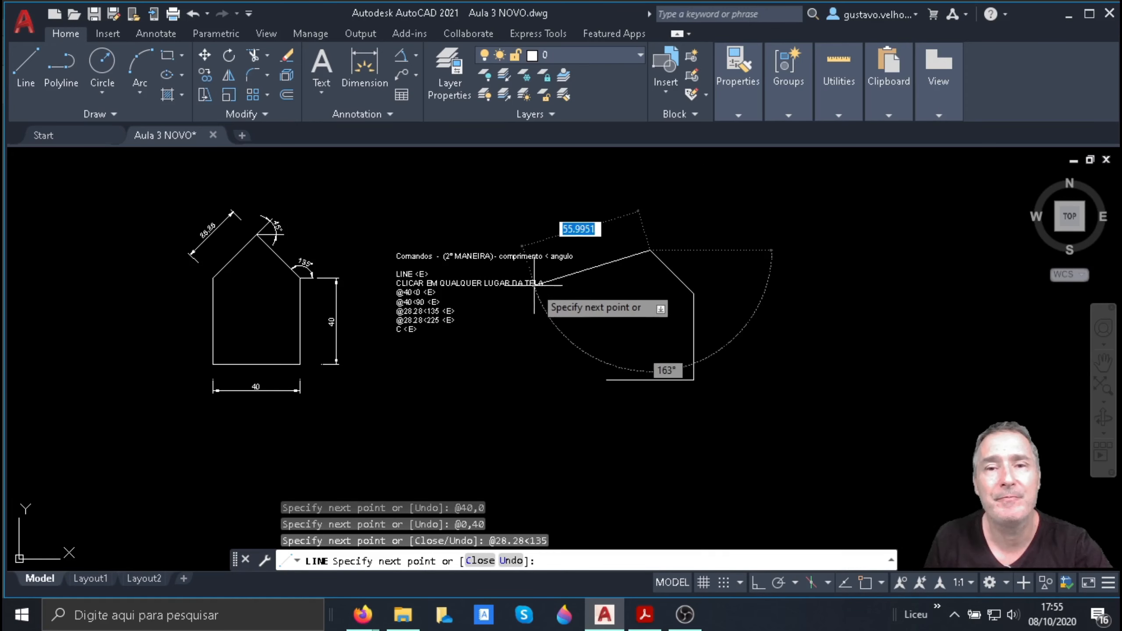
scroll(219, 228, up, 5)
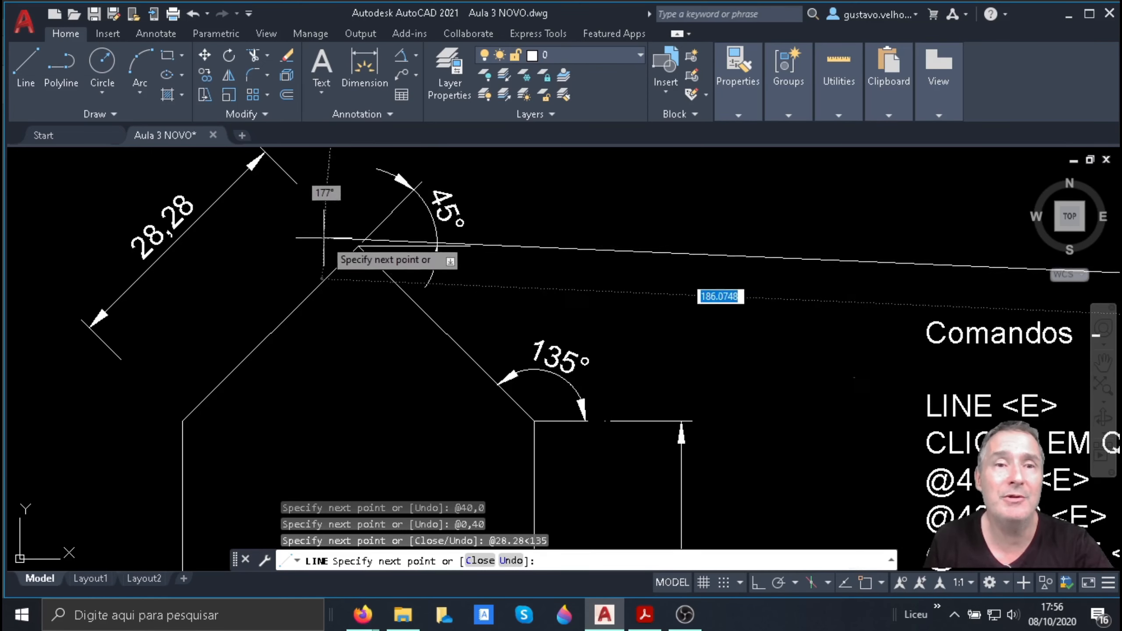
scroll(206, 234, down, 2)
scroll(206, 234, down, 2)
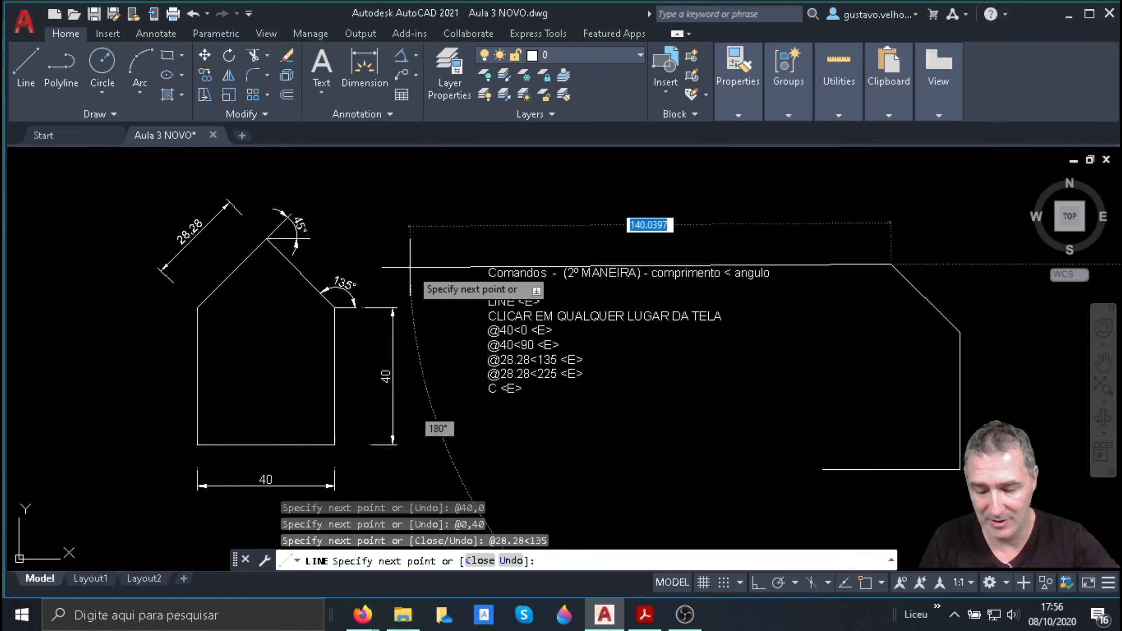
text(@)
text(28)
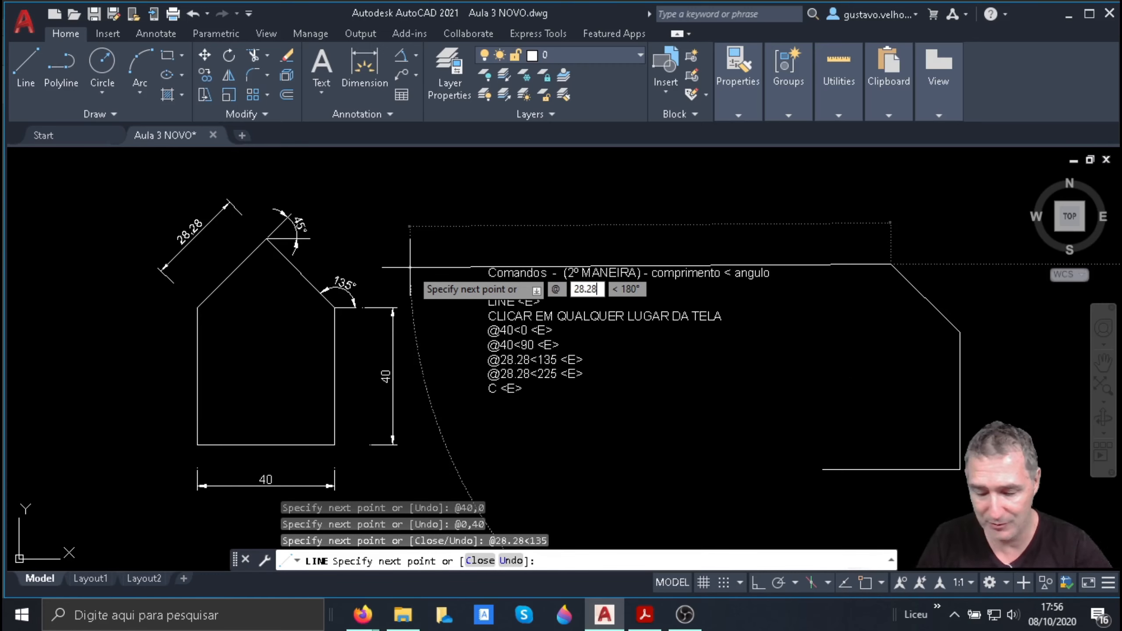
text(.28)
key(Tab)
text(225)
key(Return)
text(c)
key(Return)
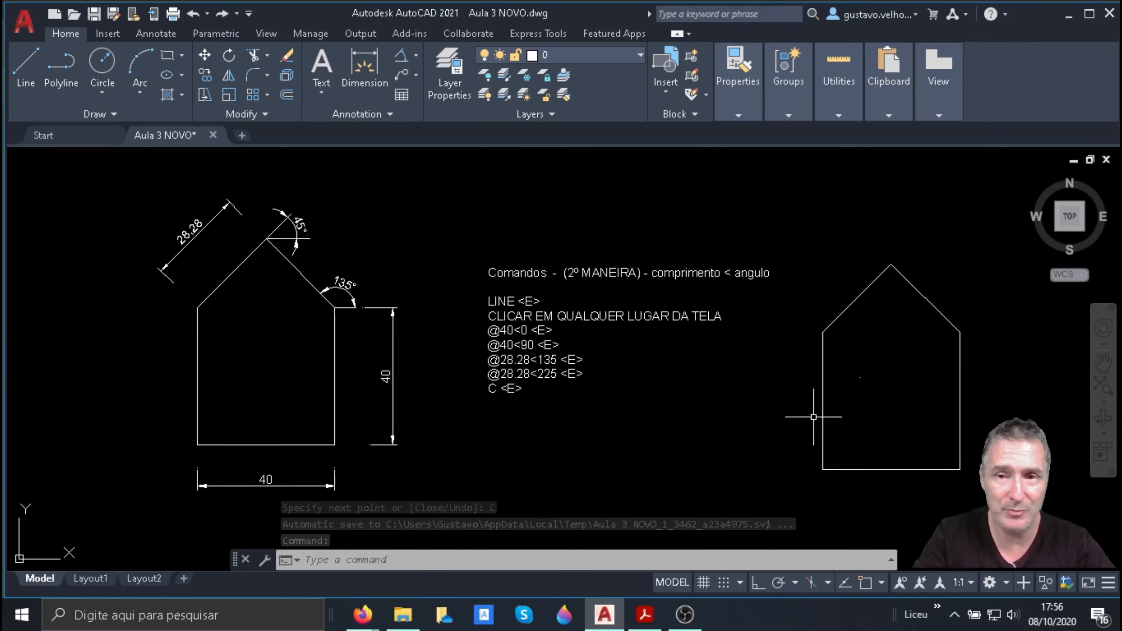
Step: Start moving the new house, selecting all its lines and snapping the base point to its lower-left corner with object snap on
text(m)
key(Return)
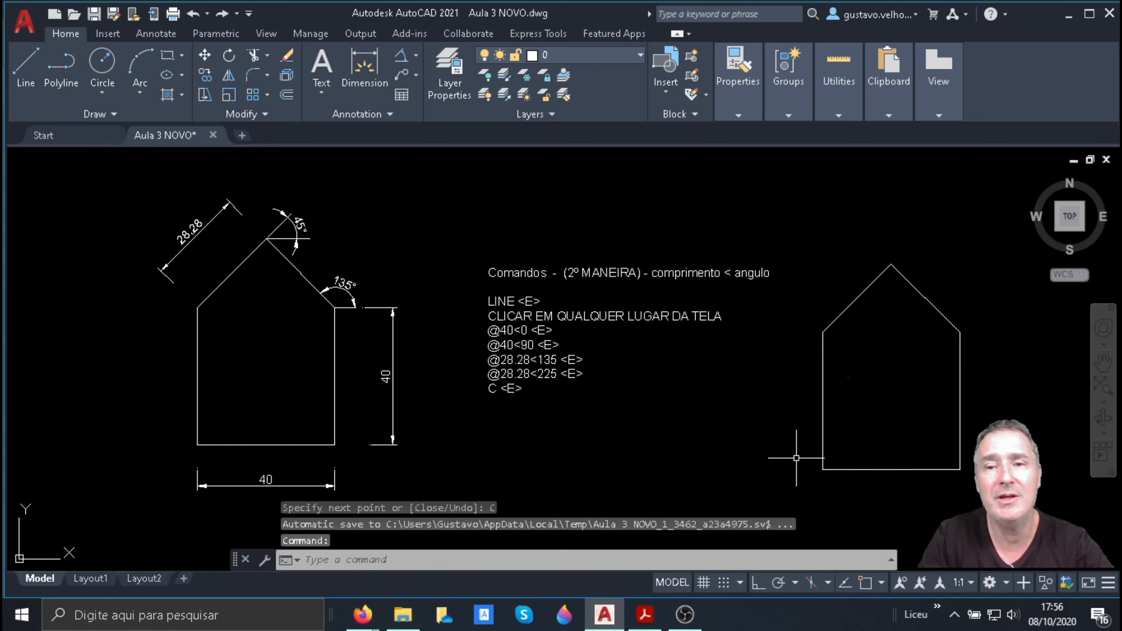
click(801, 234)
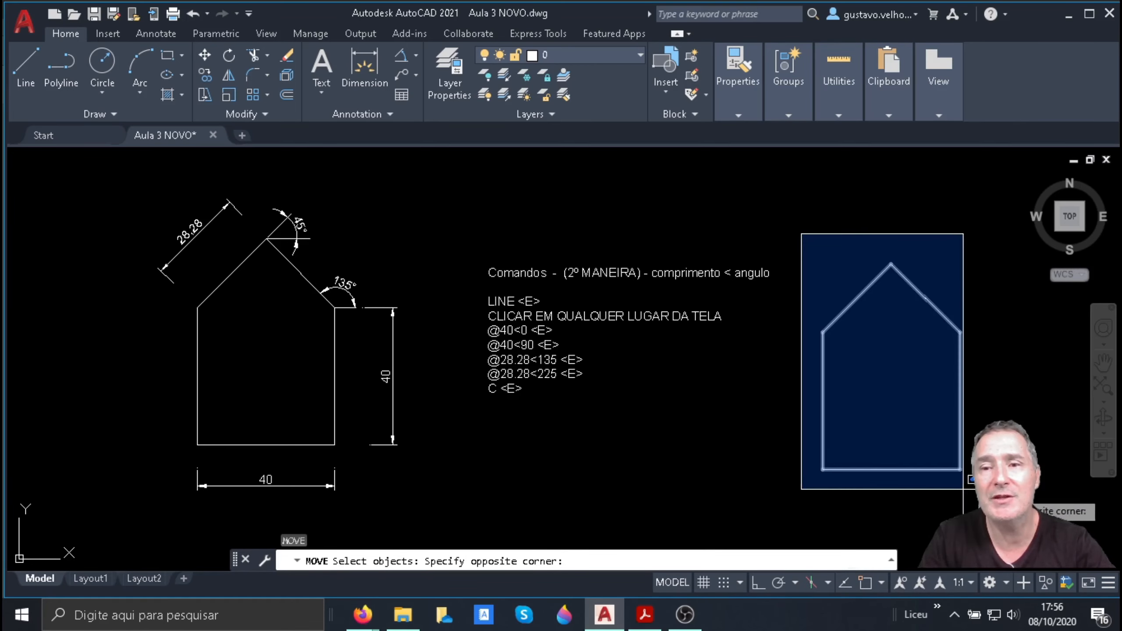
key(Escape)
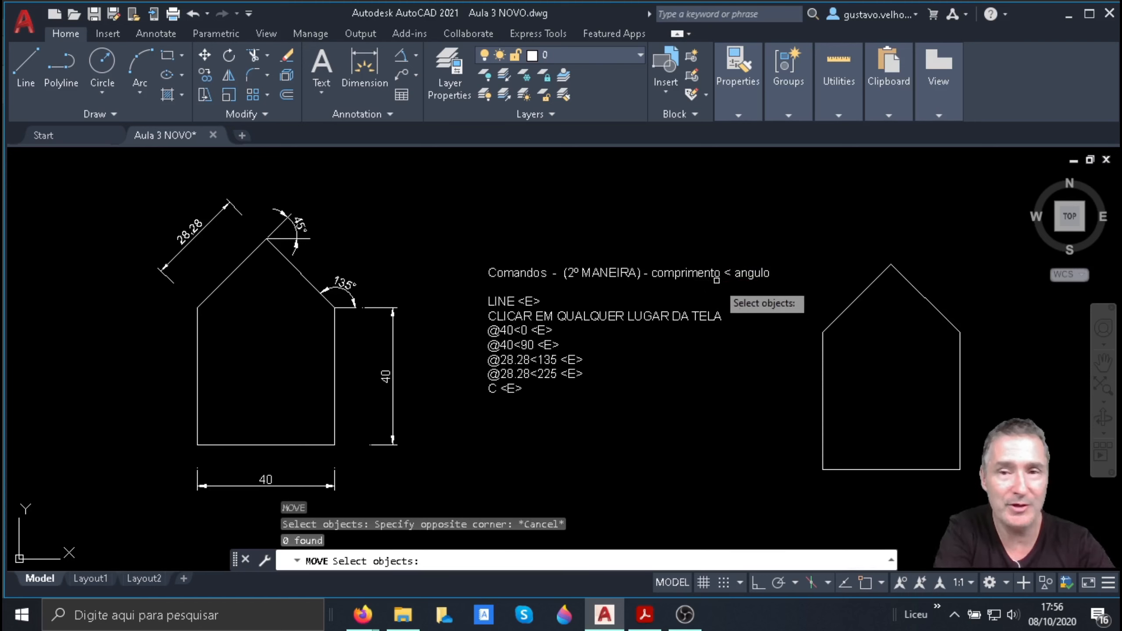
click(779, 230)
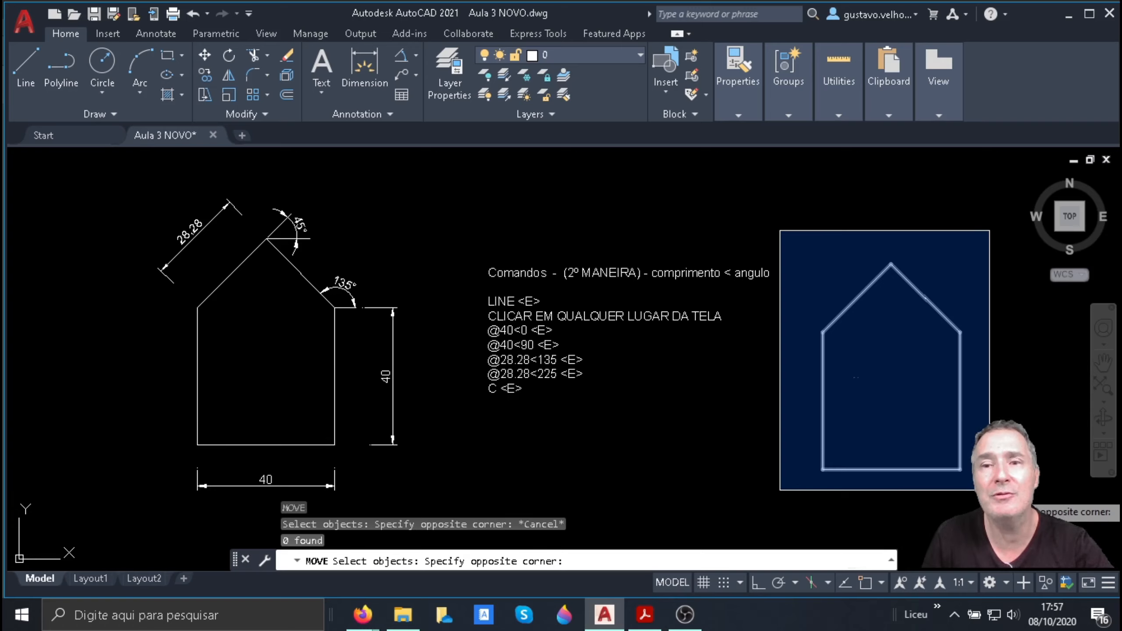
key(Escape)
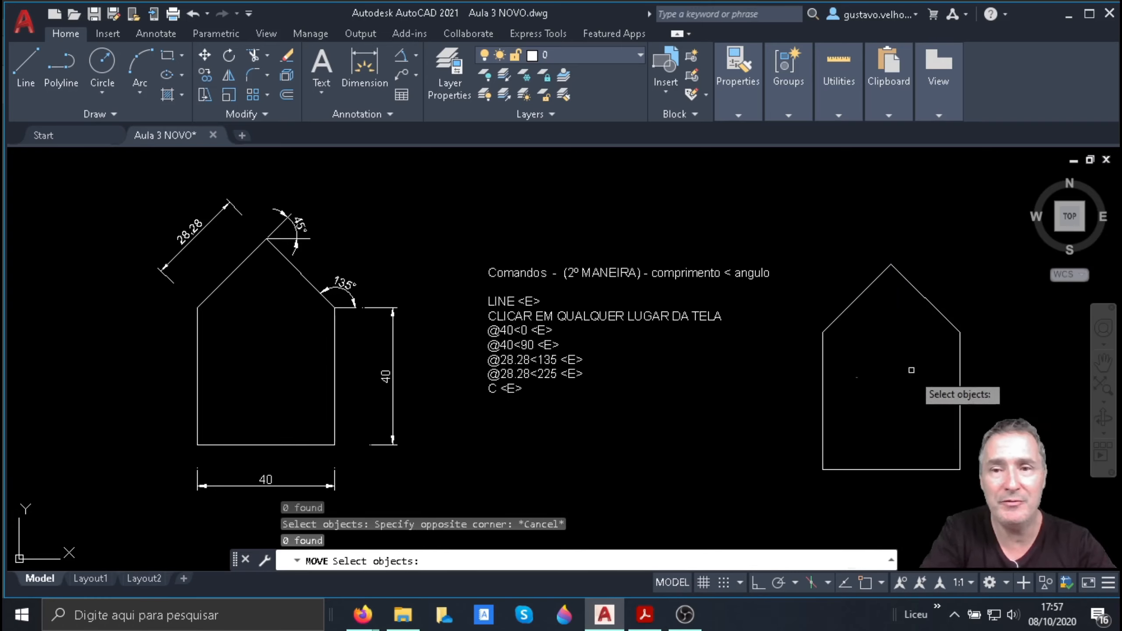
click(984, 478)
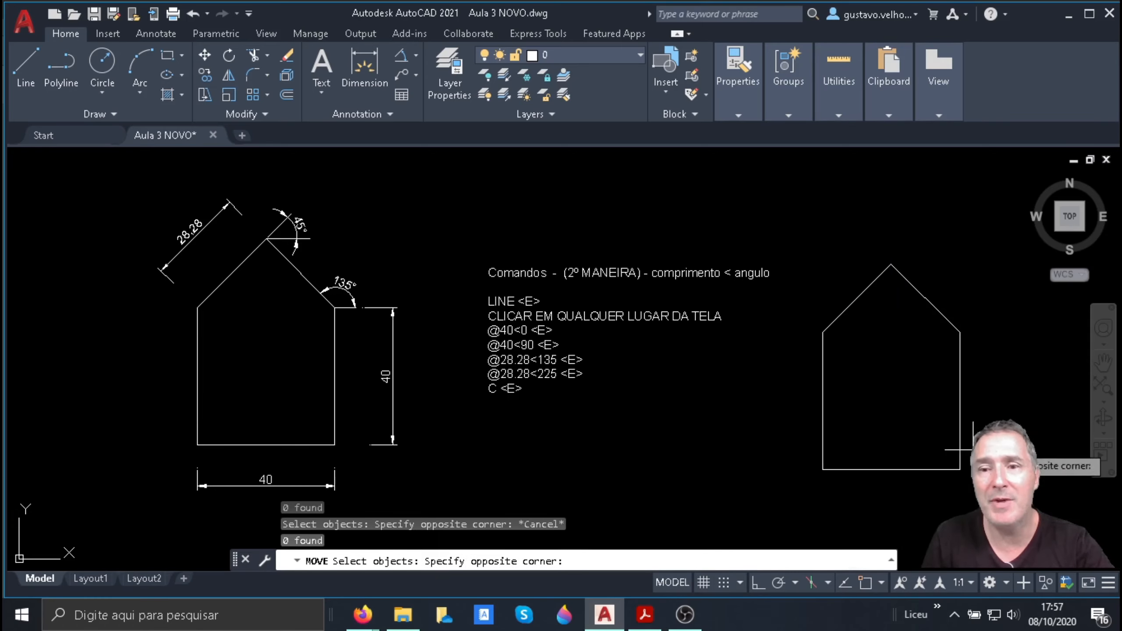
click(810, 292)
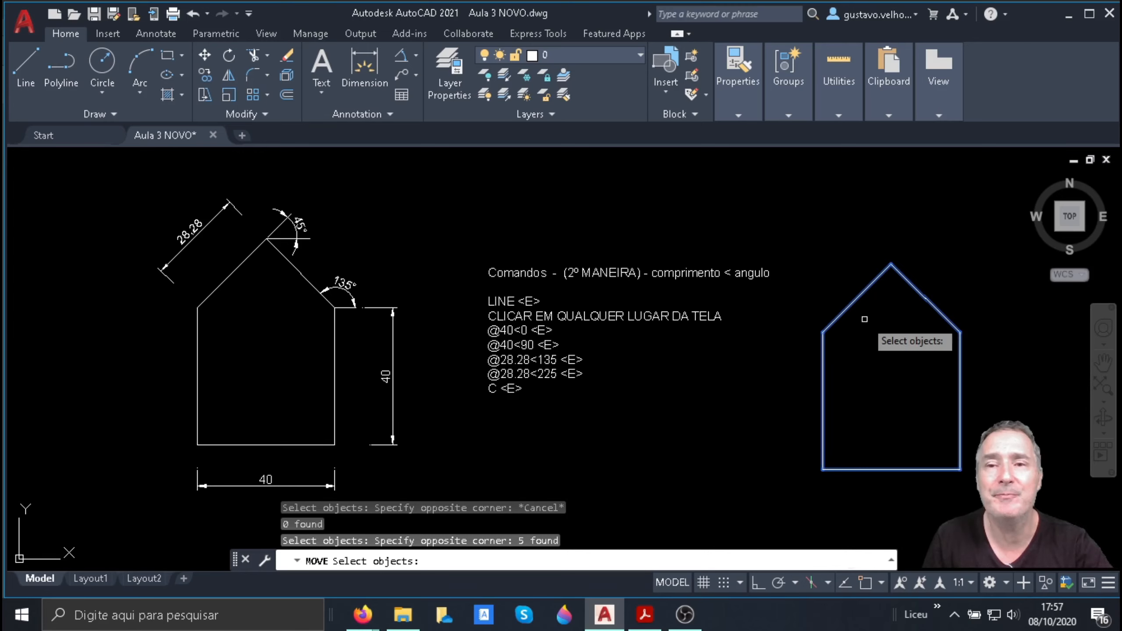
key(Return)
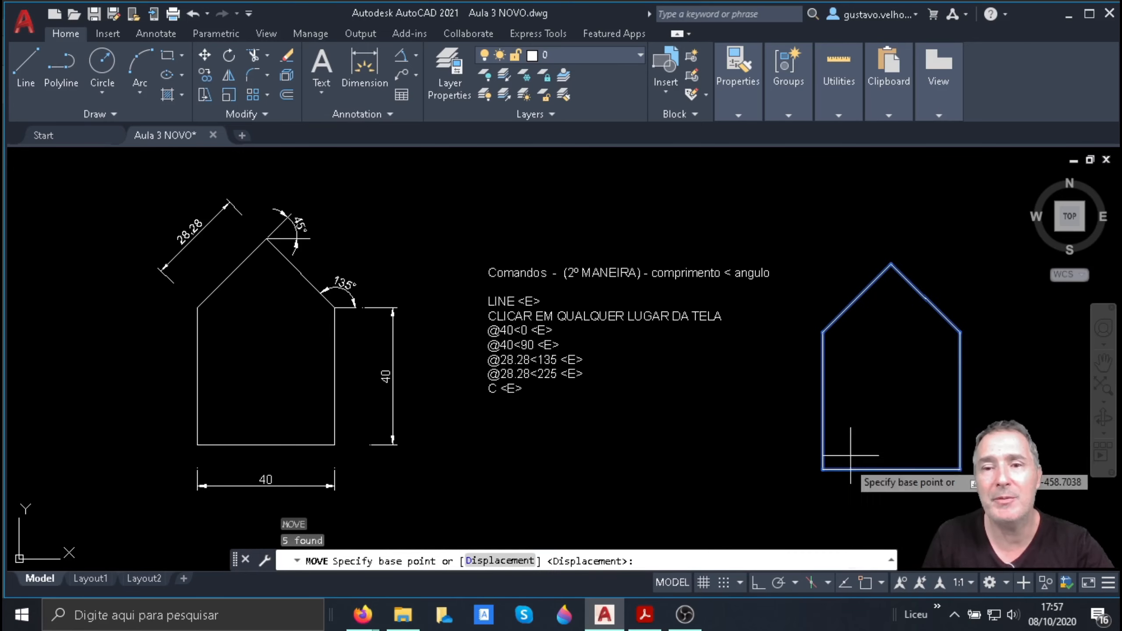
scroll(870, 507, up, 4)
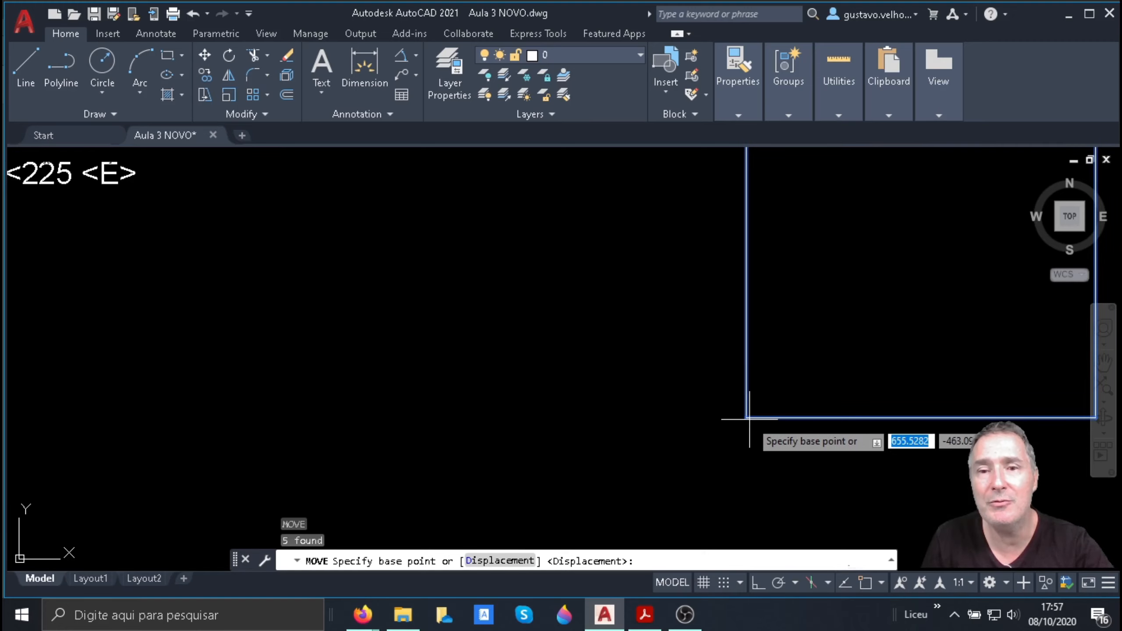
click(864, 581)
click(745, 417)
Step: Turn object snap off and place the house slightly higher beside the 2º MANEIRA notes, roughly level with the reference house
scroll(759, 429, down, 3)
scroll(431, 276, up, 4)
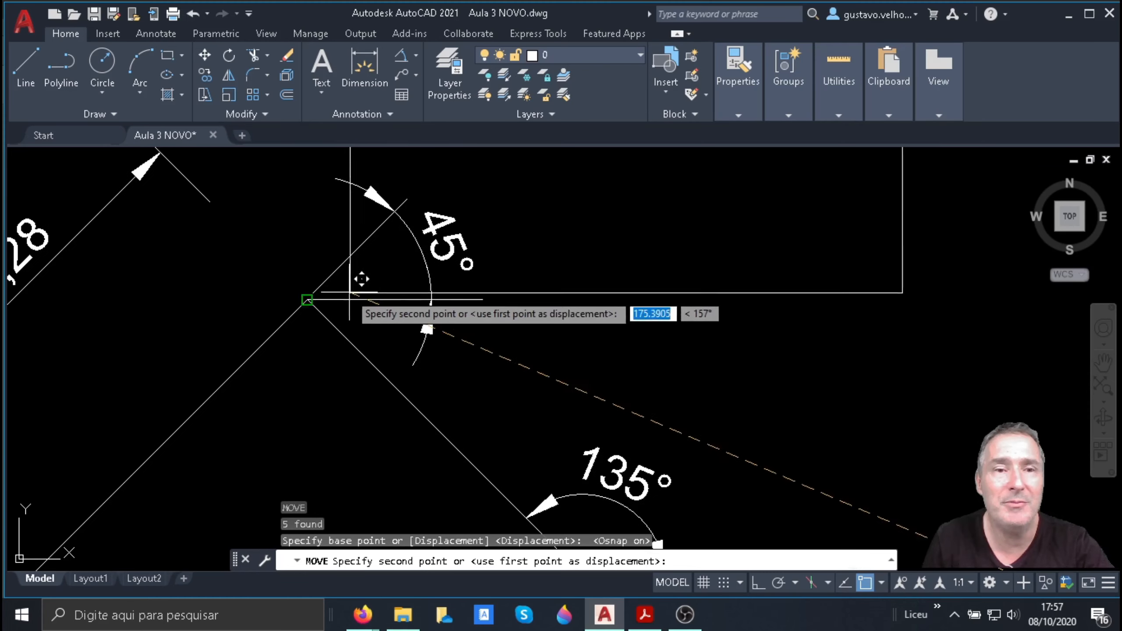
scroll(325, 289, down, 5)
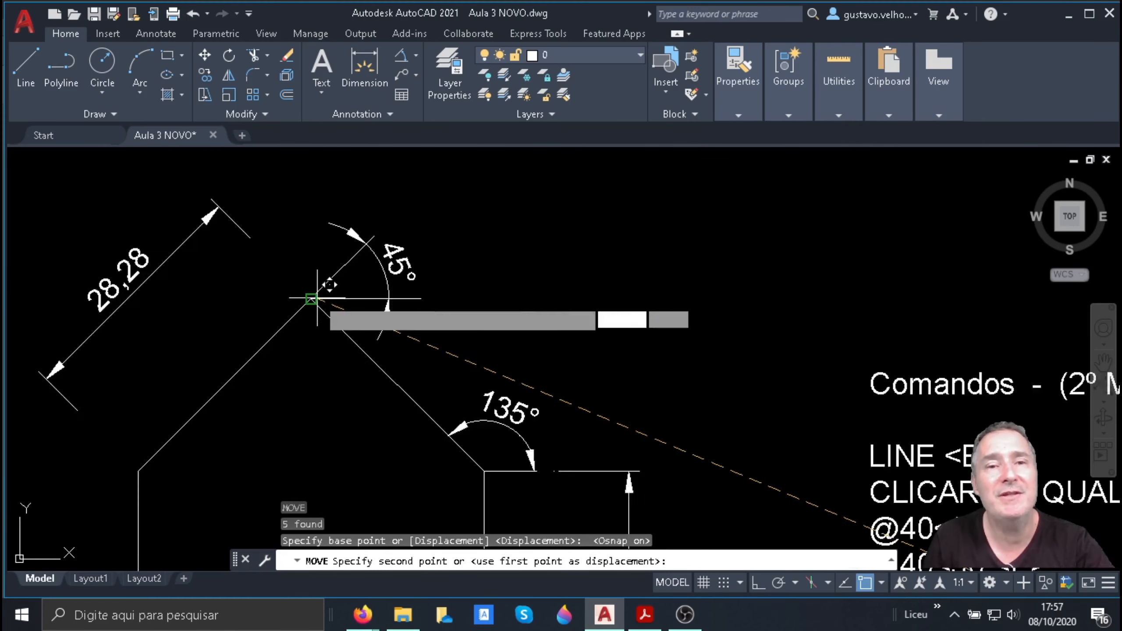
scroll(490, 367, up, 4)
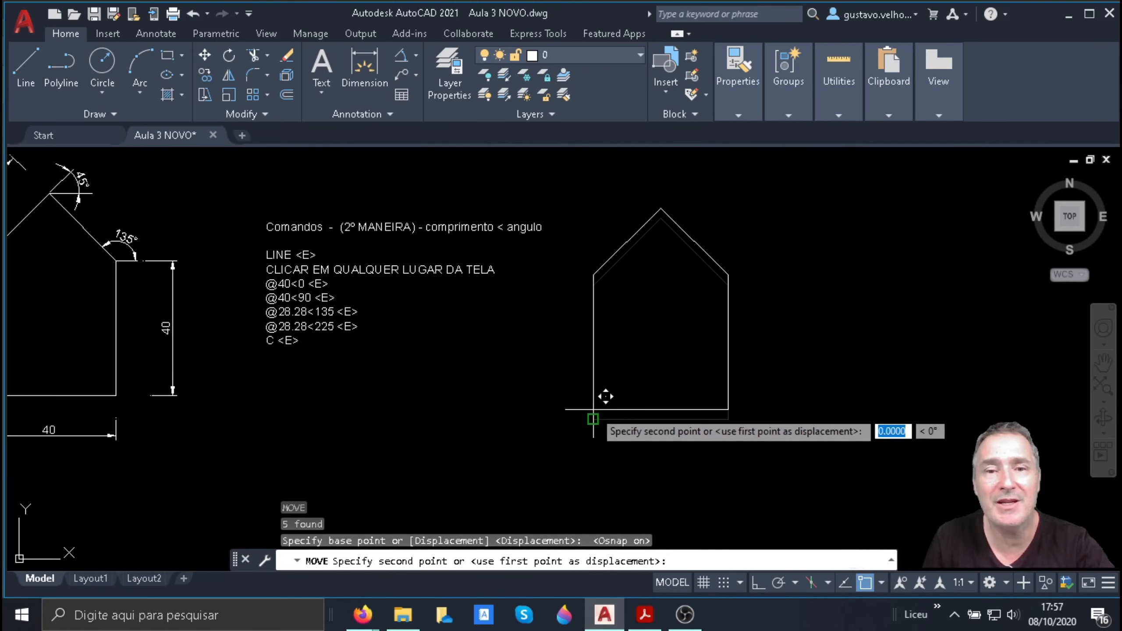
click(865, 582)
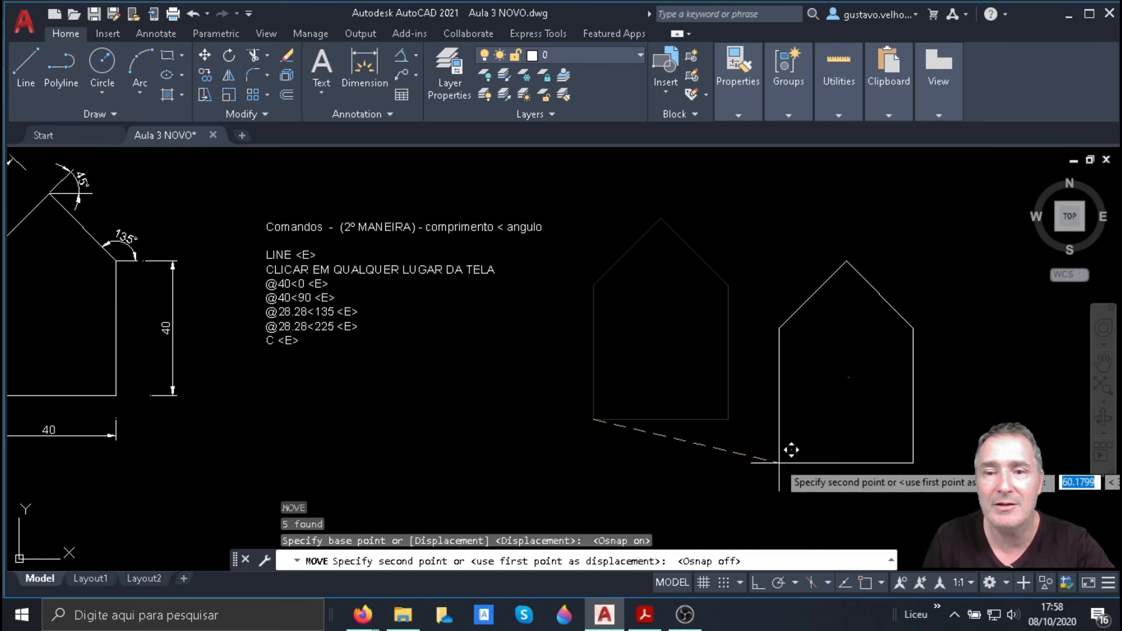
click(594, 387)
Step: Review the Desenho 1 rectangles and Desenho 2 houses under COORDENADAS RELATIVAS with their command notes
scroll(768, 380, down, 2)
scroll(446, 340, up, 1)
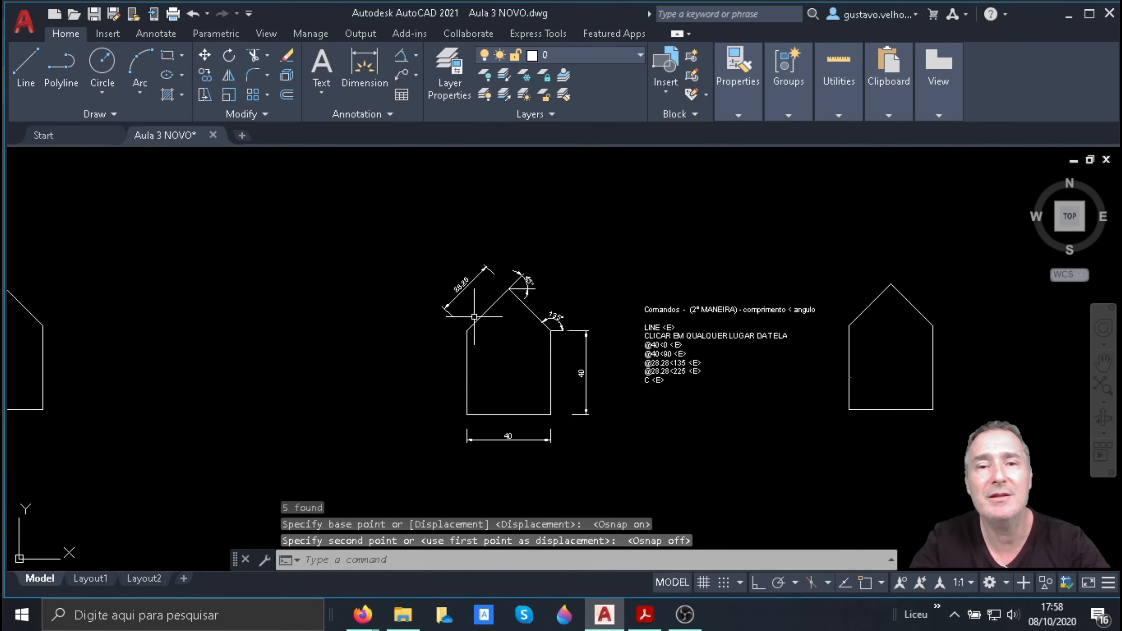
scroll(519, 223, down, 2)
scroll(528, 269, down, 3)
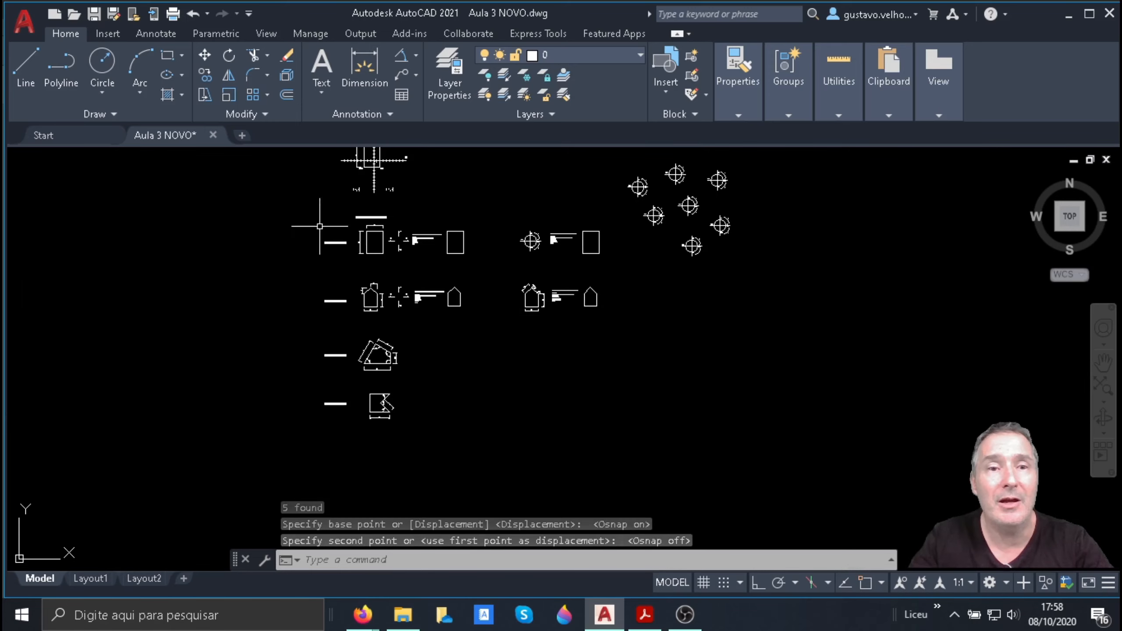
scroll(322, 229, up, 5)
scroll(398, 257, down, 3)
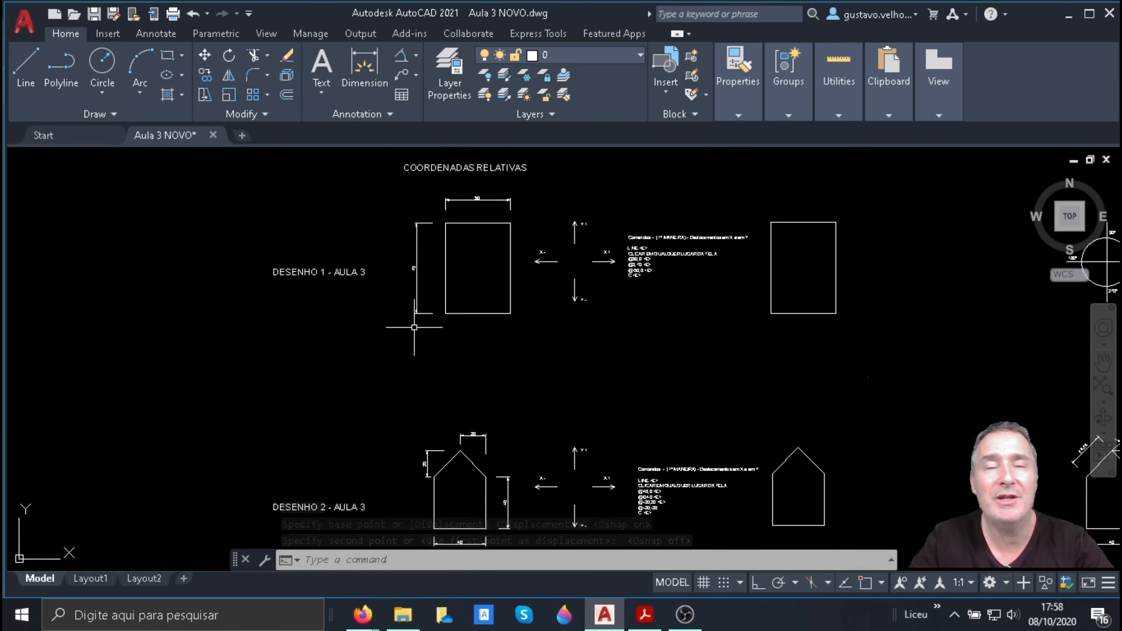
scroll(368, 245, up, 4)
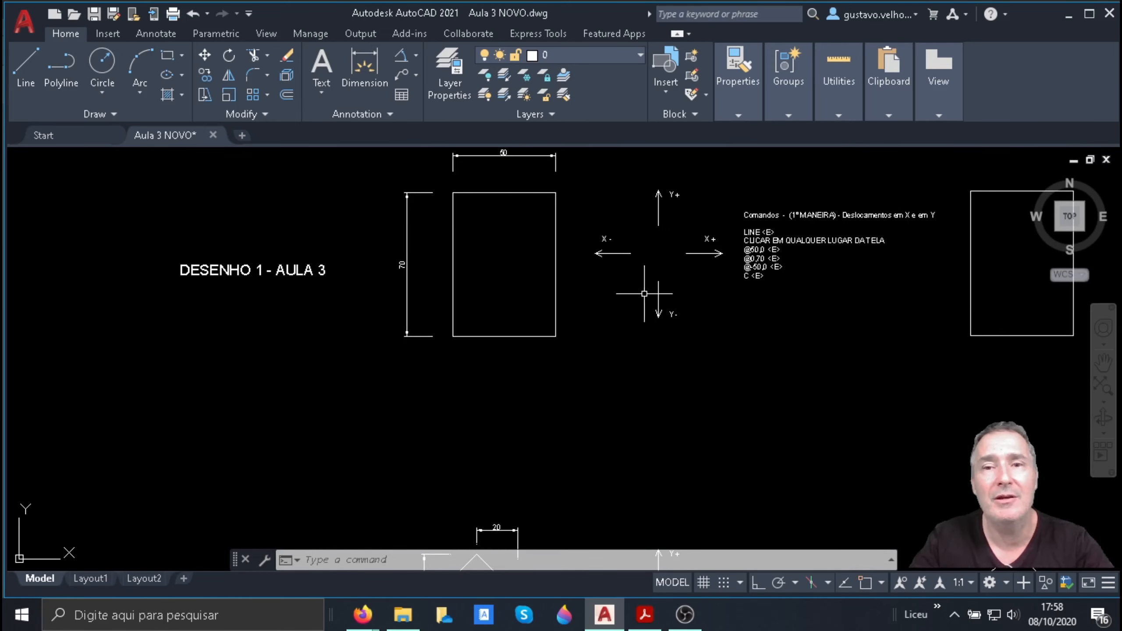
scroll(639, 295, down, 1)
scroll(646, 303, down, 4)
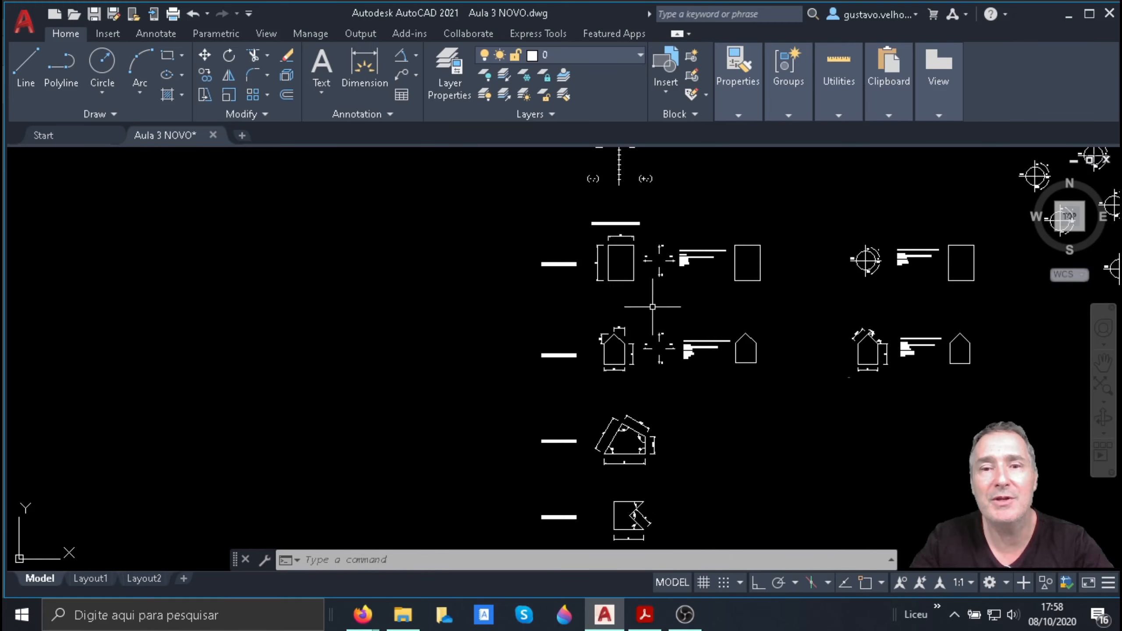
Step: Examine the dimensions and angles of Desenho 3's four-sided shape and its place among the Aula 3 exercises
scroll(676, 446, up, 2)
scroll(488, 313, up, 2)
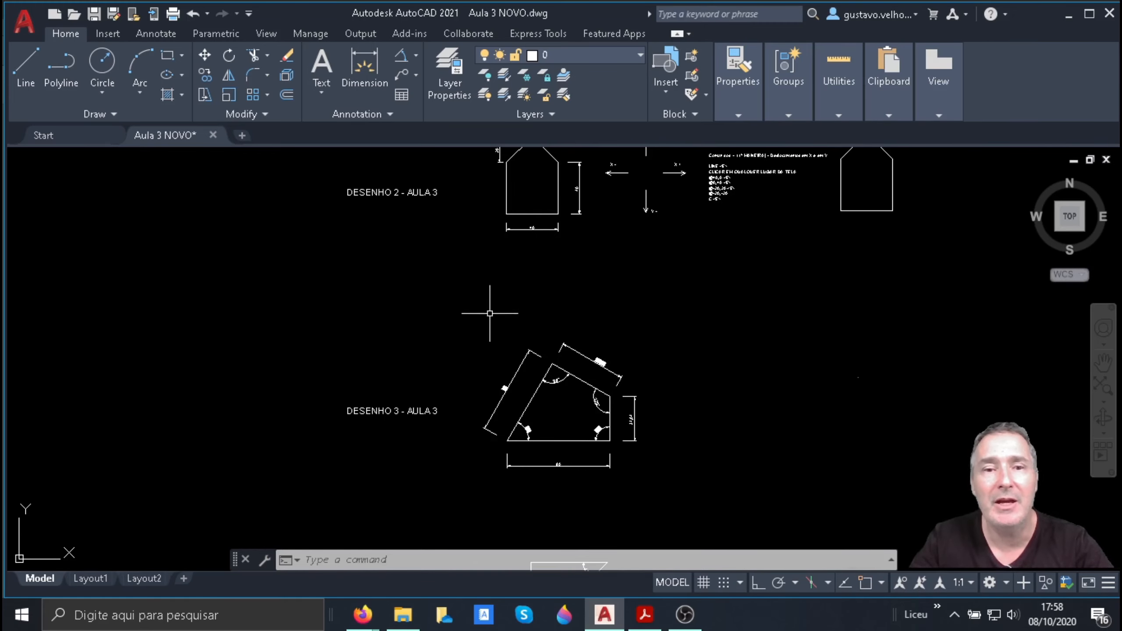
scroll(463, 280, down, 1)
scroll(482, 398, up, 3)
scroll(360, 264, down, 1)
scroll(361, 292, up, 1)
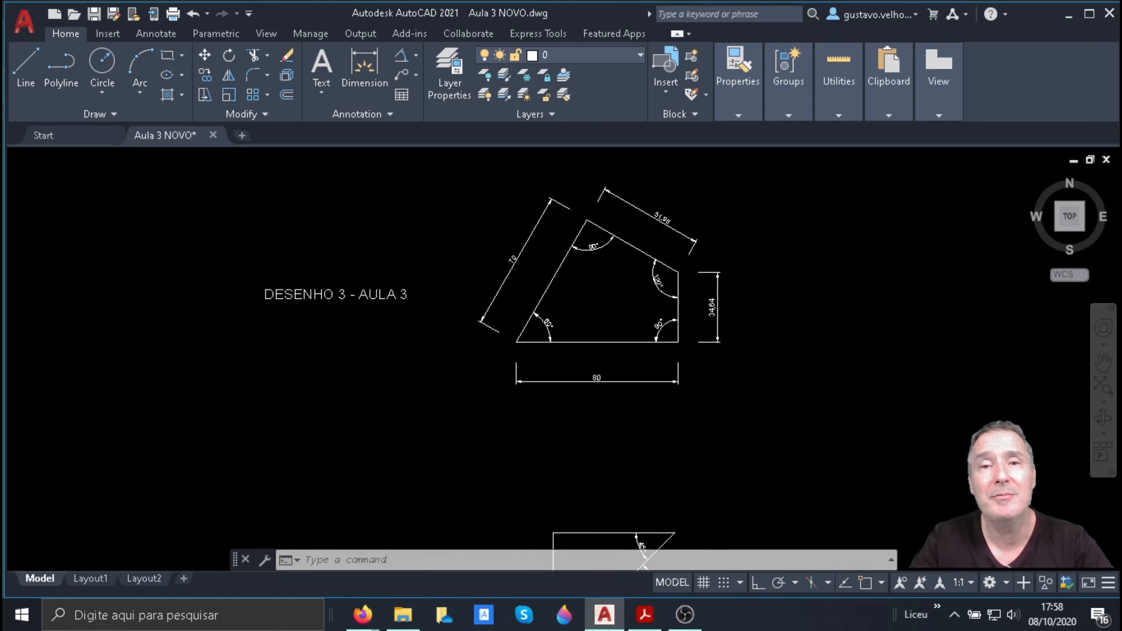
scroll(732, 367, down, 4)
scroll(714, 279, down, 4)
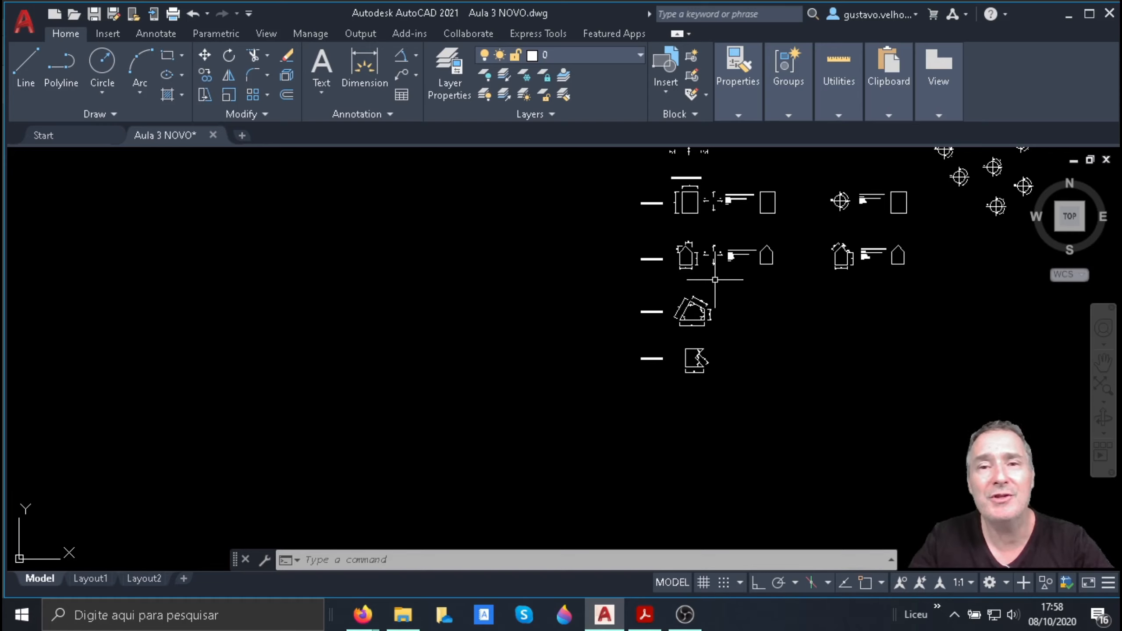
scroll(715, 278, up, 2)
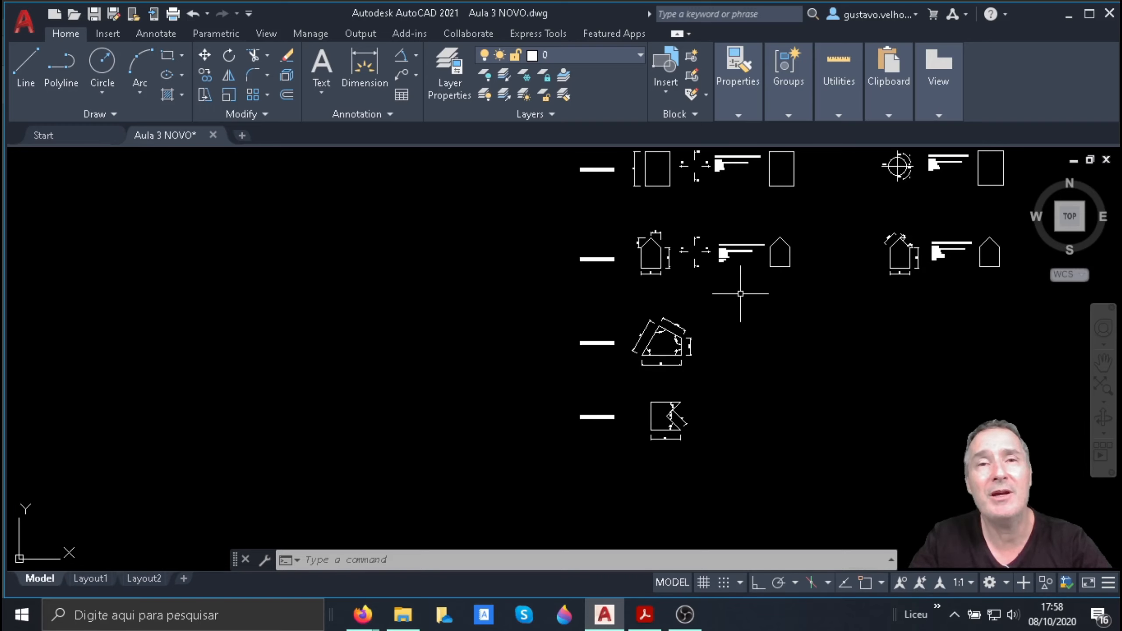
mouse_move(705, 283)
middle_down()
mouse_move(628, 327)
mouse_move(530, 339)
middle_up()
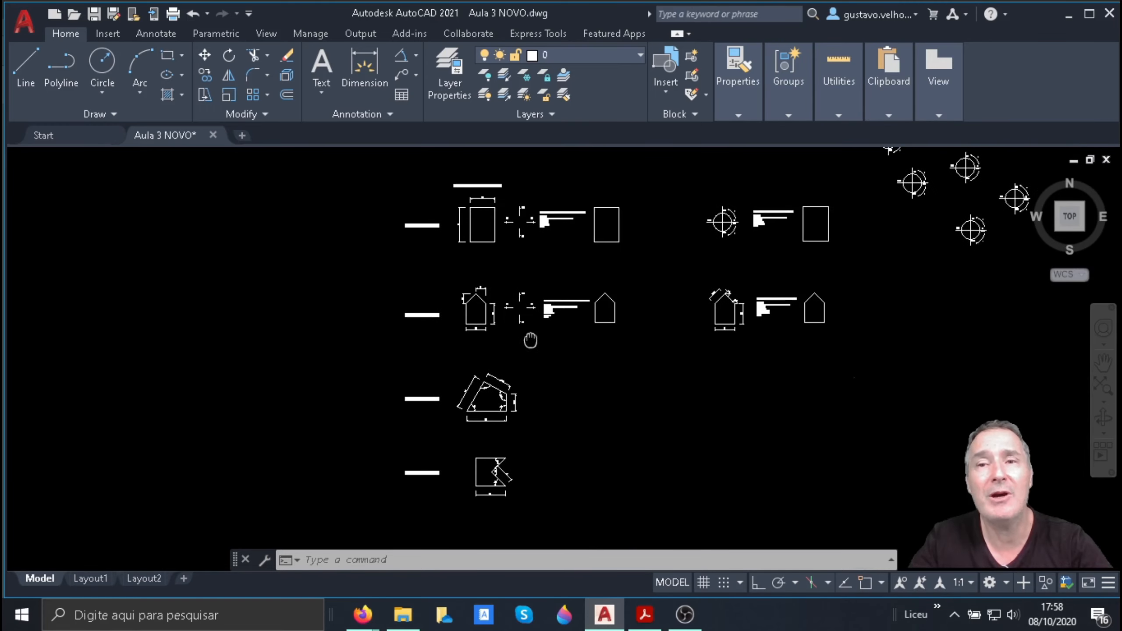